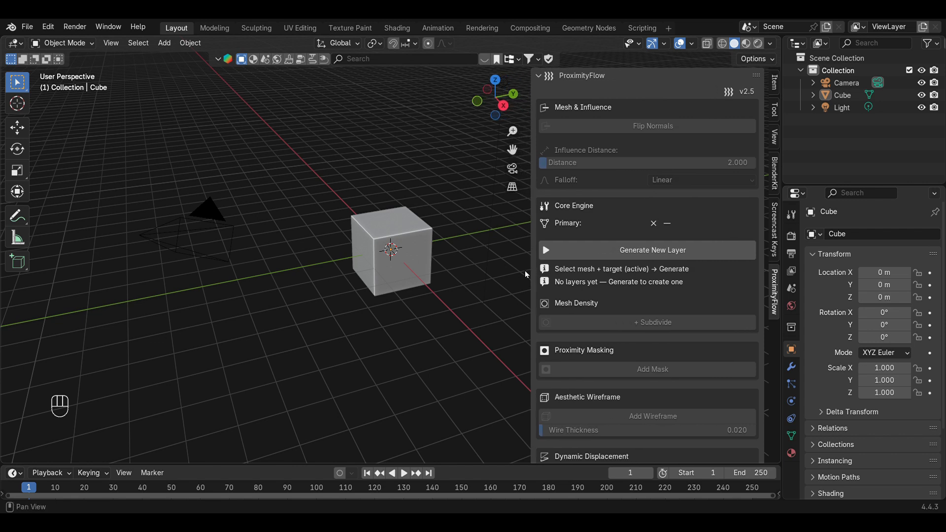
Delete all the default objects from the scene.
middle_click_drag(492, 295, 376, 300, "shift")
key("a")
key("Delete")
Add a mesh plane at the origin and scale it up uniformly to about 5.51.
key("shift+a")
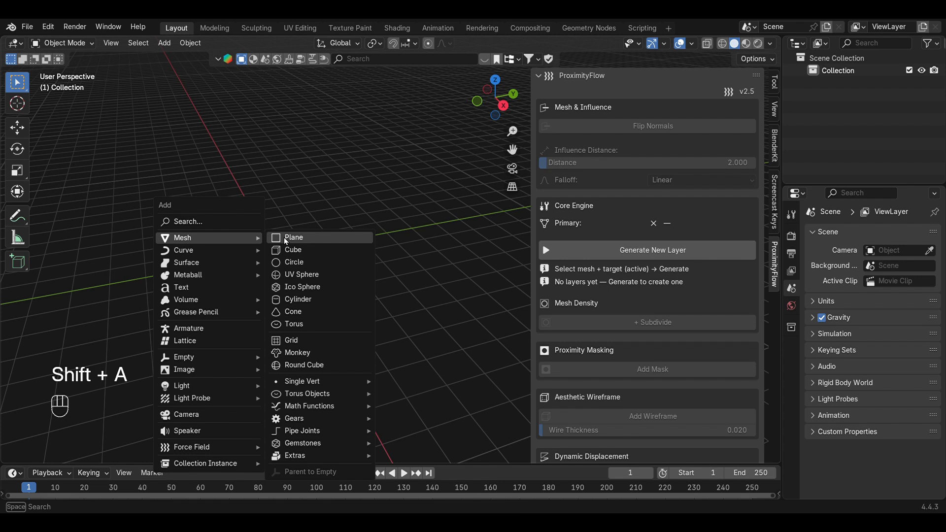
left_click(314, 243)
key("s")
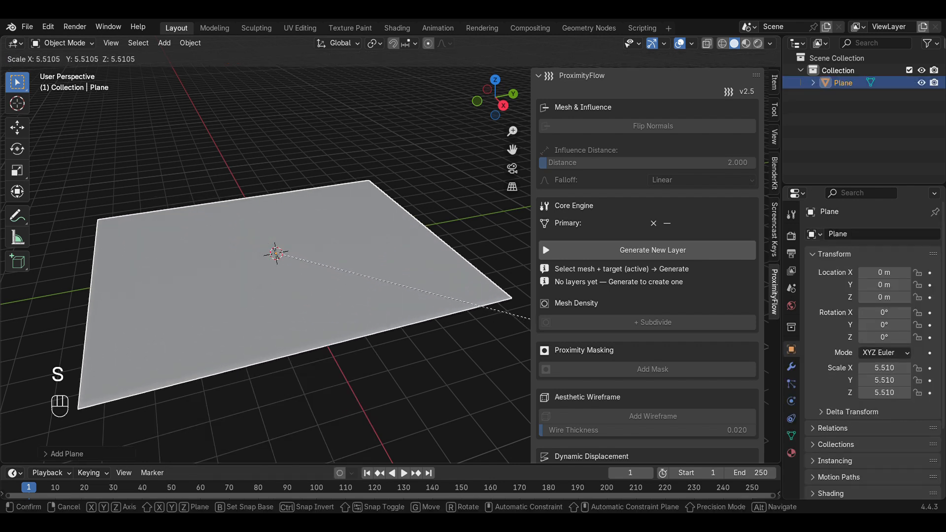
left_click(281, 214)
Add a plain-axes empty at the centre of the plane.
key("shift+a")
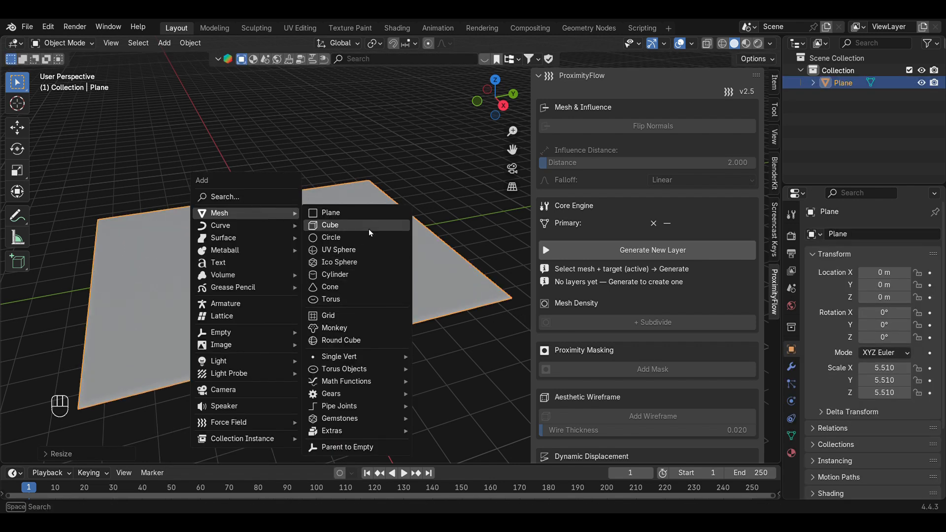
mouse_move(265, 331)
left_click(334, 330)
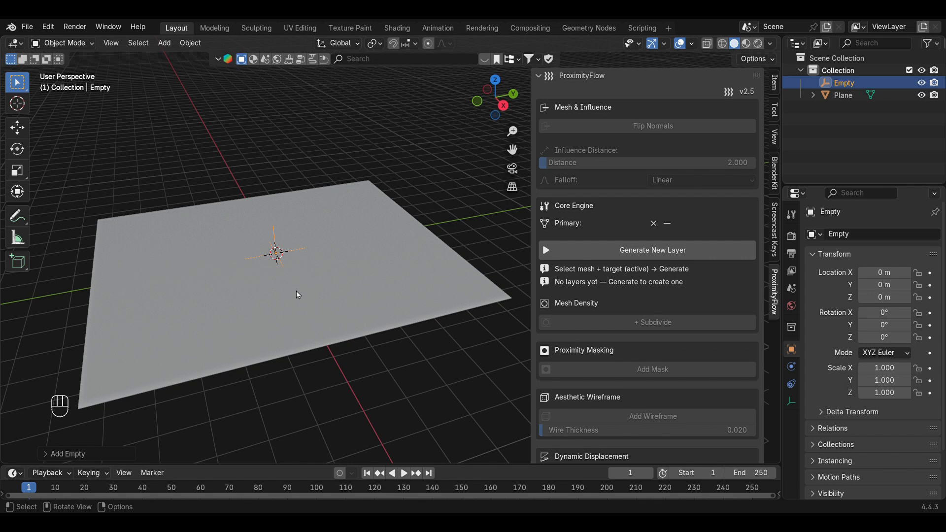
Generate a proximity layer with the plane as primary mesh and the empty as active target.
left_click(324, 403)
left_click(293, 311)
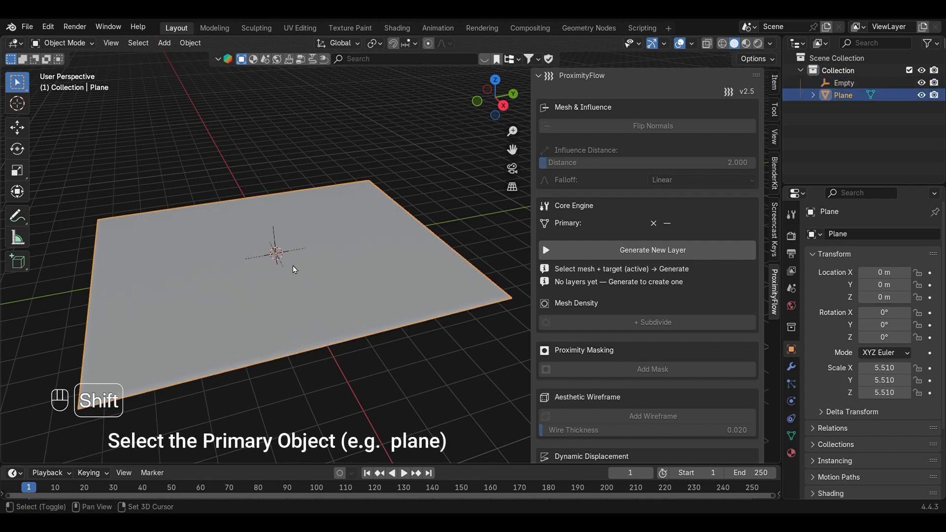
left_click(275, 238, "shift")
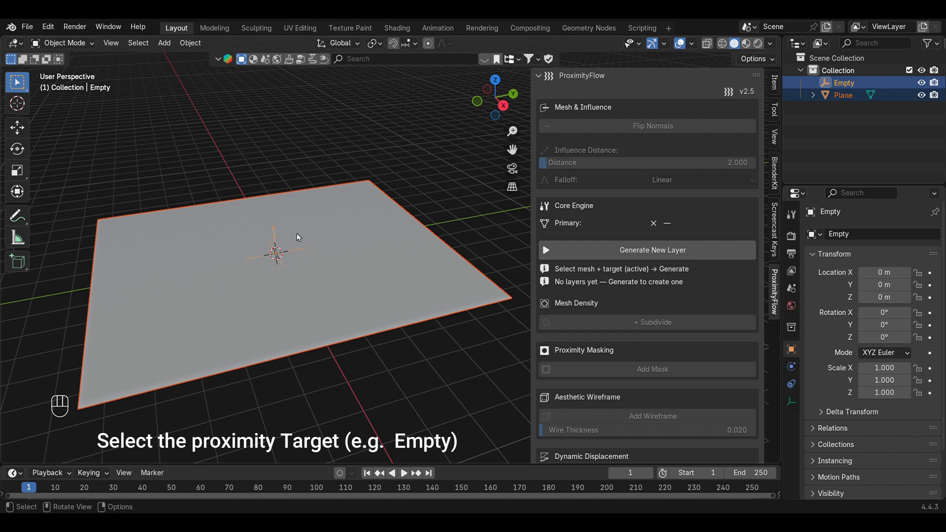
left_click(652, 253)
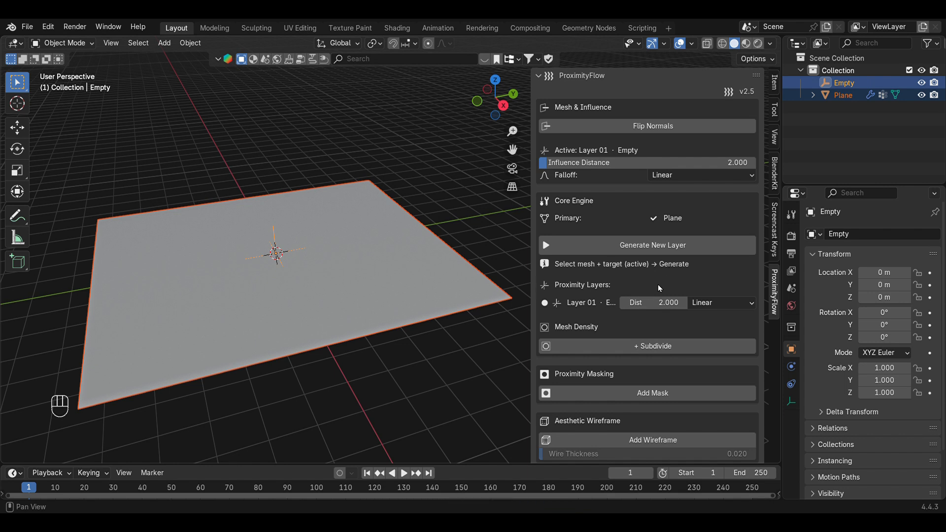
Subdivide the plane through the mesh density setting up to level 4.
scroll(660, 288, "down", 5)
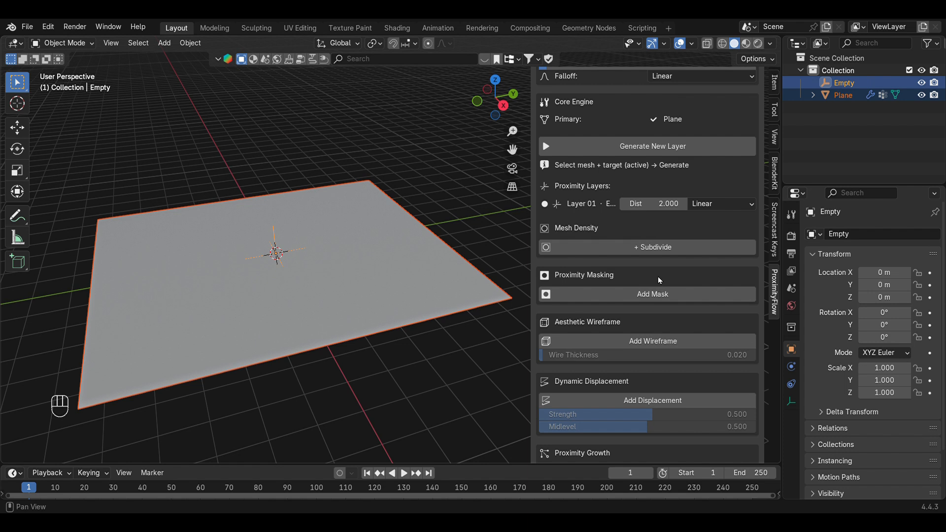
left_click(661, 250)
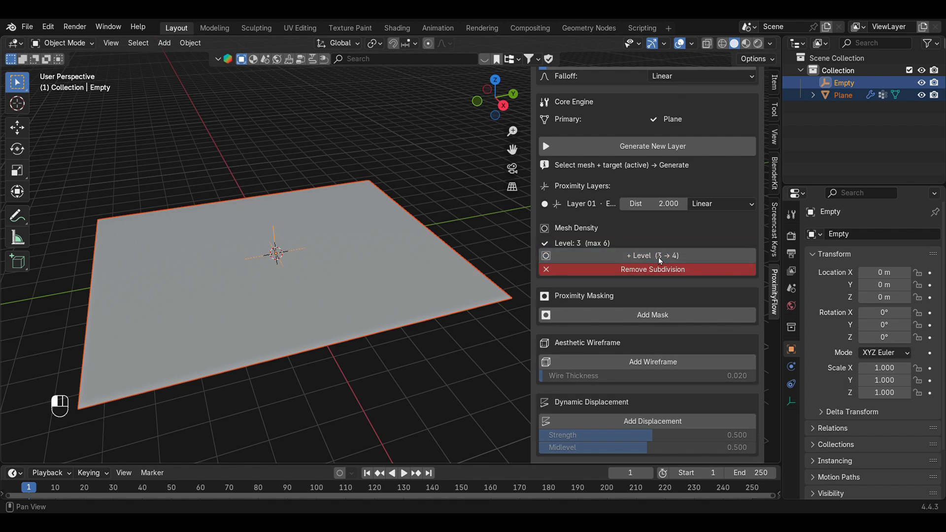
left_click(660, 257)
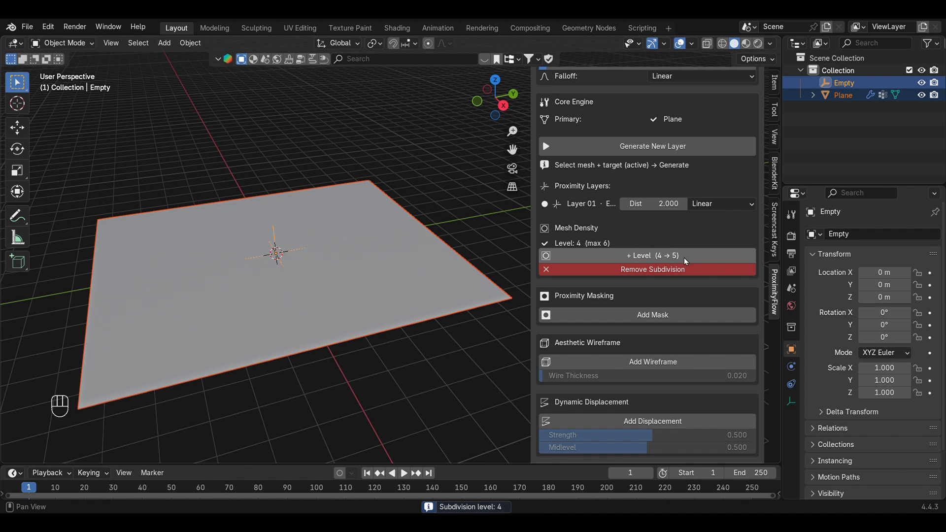
Add an inverted proximity mask to the plane and raise the mesh density to level 6.
scroll(686, 261, "down", 4)
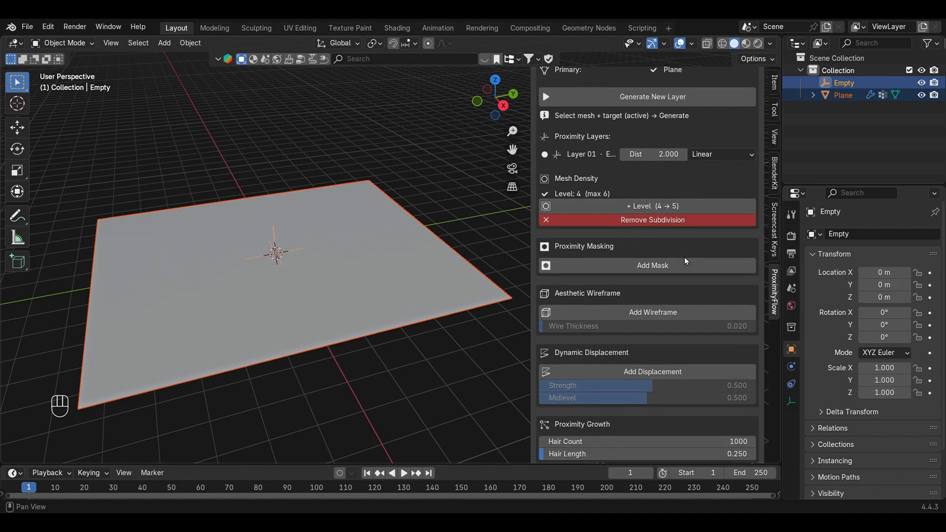
left_click(660, 242)
left_click(617, 268)
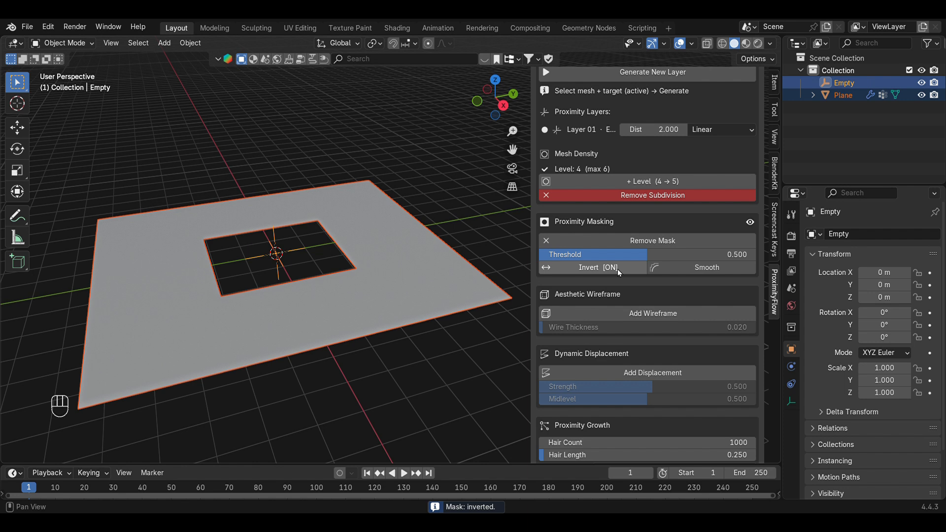
left_click(655, 183)
left_click(656, 183)
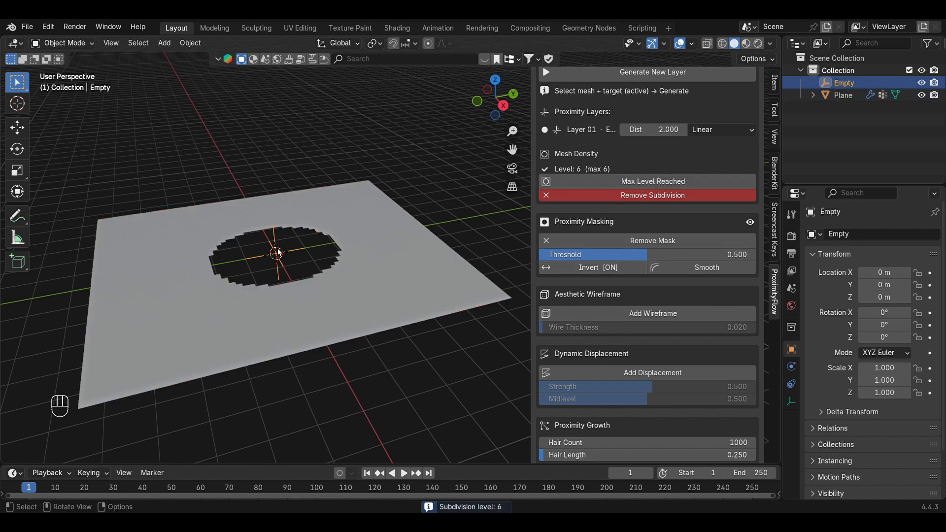
Move the empty slightly off the origin, to about X -0.10, Y -0.06, Z 0.13 m, and try sliding it horizontally.
key("g")
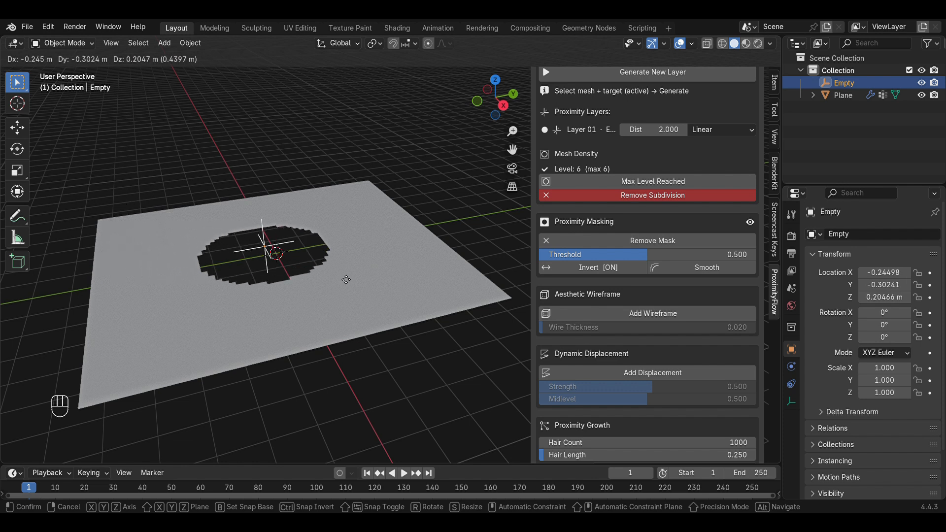
left_click(298, 271)
key("g")
key("shift+z")
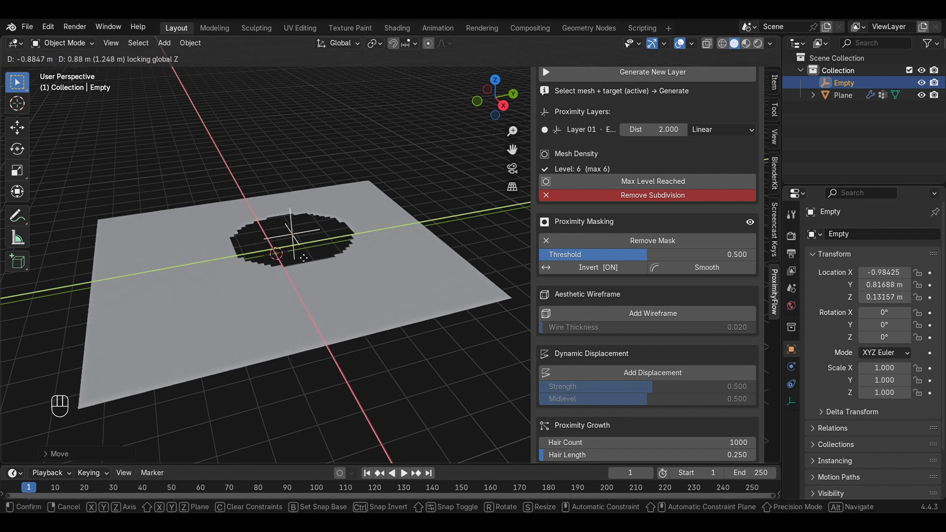
key("Escape")
Lower the proximity mask threshold to 0.000 and turn on mask smoothing.
left_click_drag(646, 258, 577, 255)
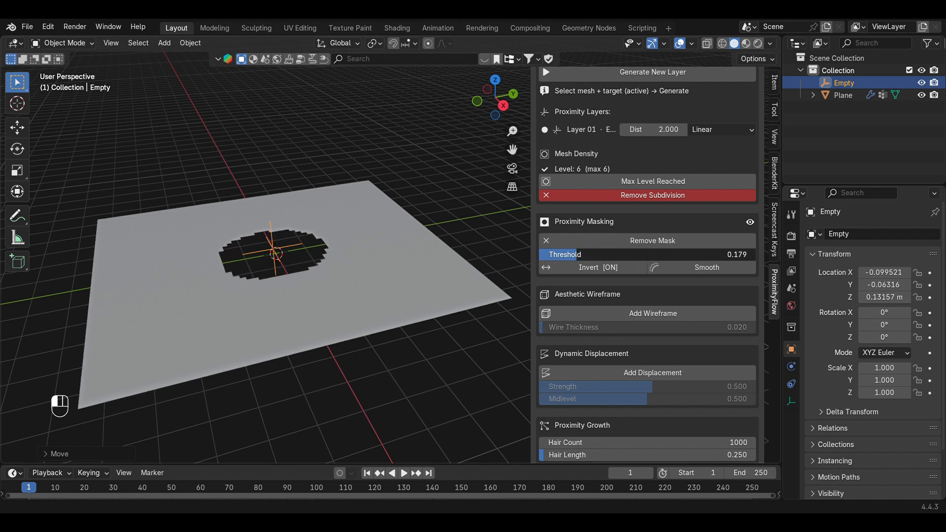
left_click(691, 269)
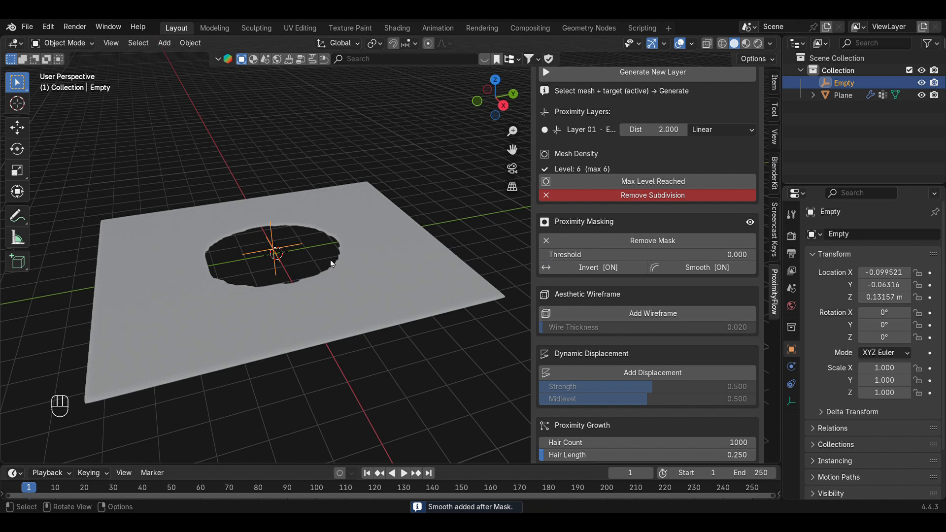
Try sliding the empty horizontally across the plane with Z locked to preview the smoothed mask.
key("g")
key("shift+z")
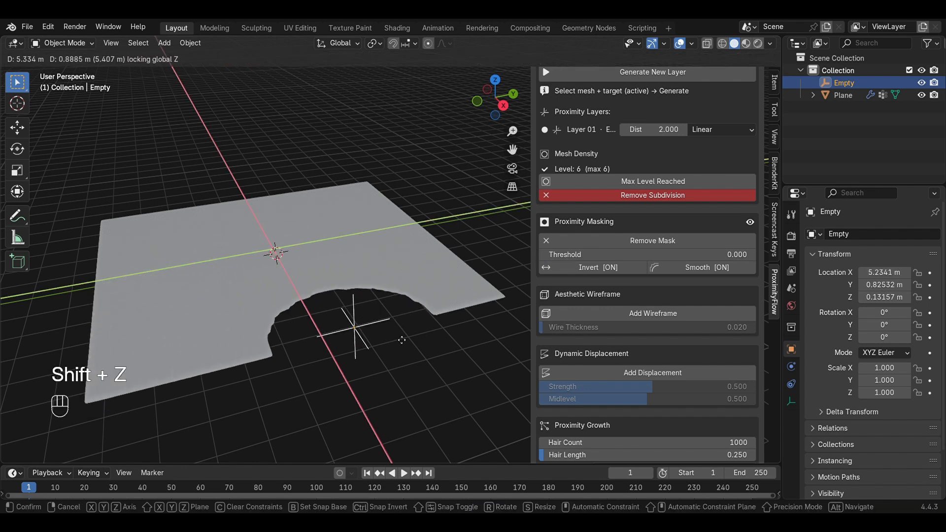
key("Escape")
key("Escape")
Adjust the proximity layer's influence distance to about 2.113 and try moving the empty along Z.
scroll(669, 230, "up", 4)
scroll(667, 227, "up", 5)
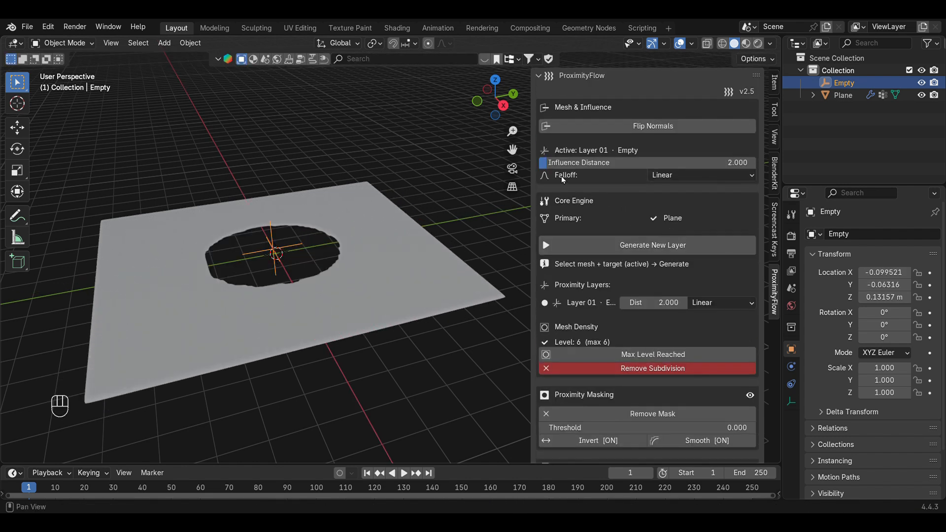
left_click_drag(561, 163, 734, 163)
key("g")
key("z")
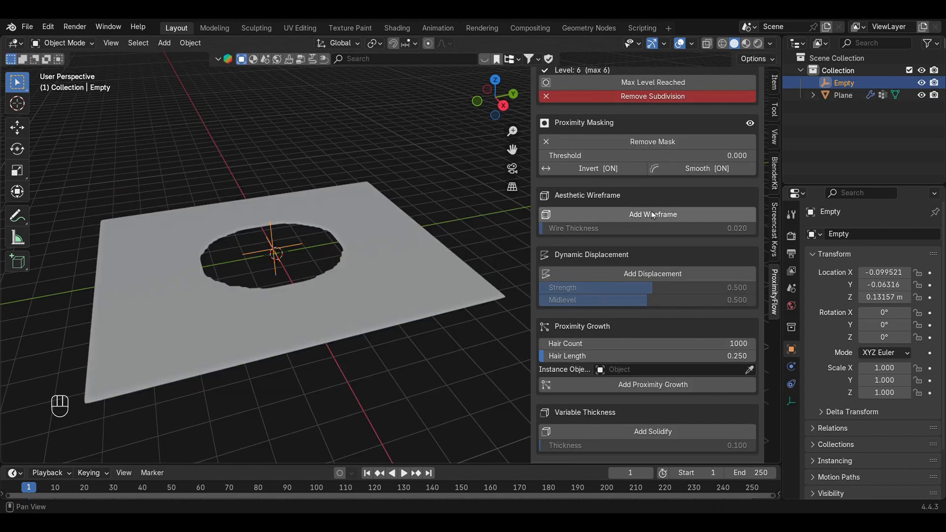
Add the aesthetic wireframe to the plane and set its wire thickness to about 0.041.
left_click(653, 215)
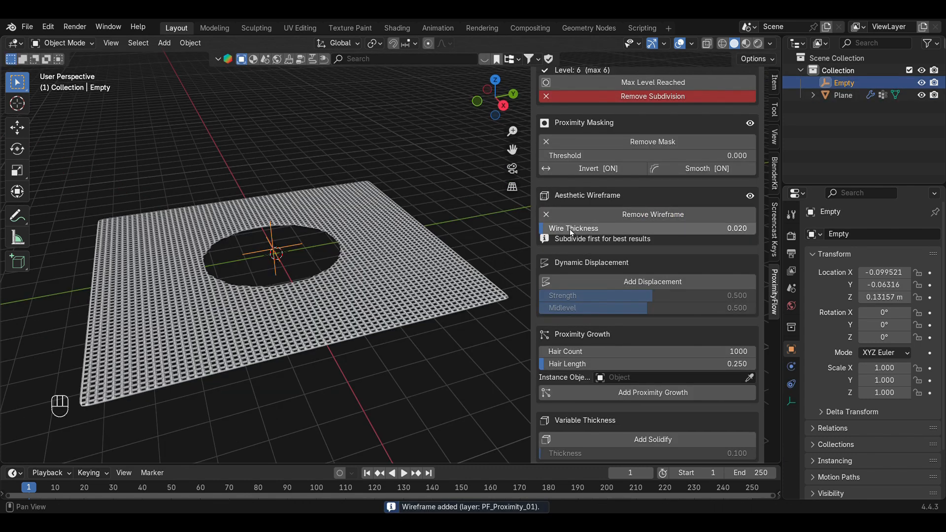
left_click_drag(572, 233, 578, 233, "shift")
left_click_drag(591, 232, 611, 231, "shift")
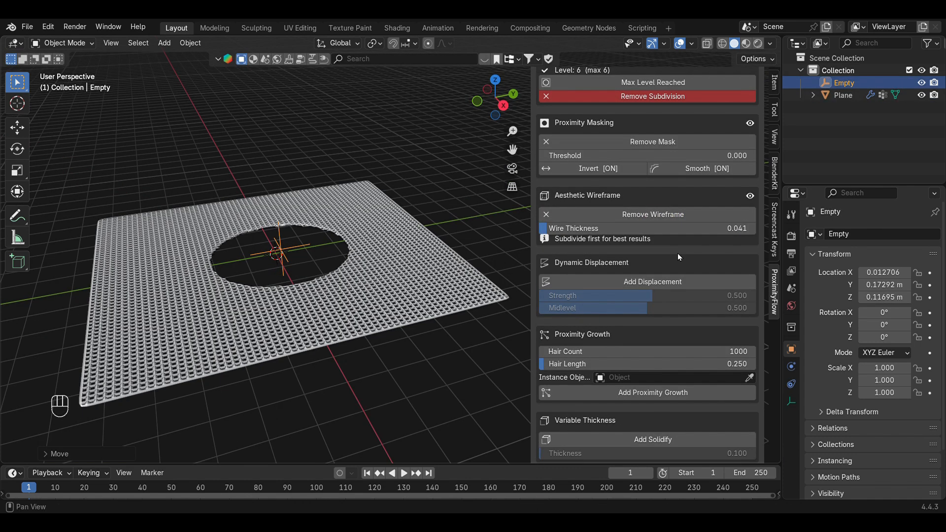
Set the proximity layer's influence distance to 2.000.
scroll(678, 253, "up", 8)
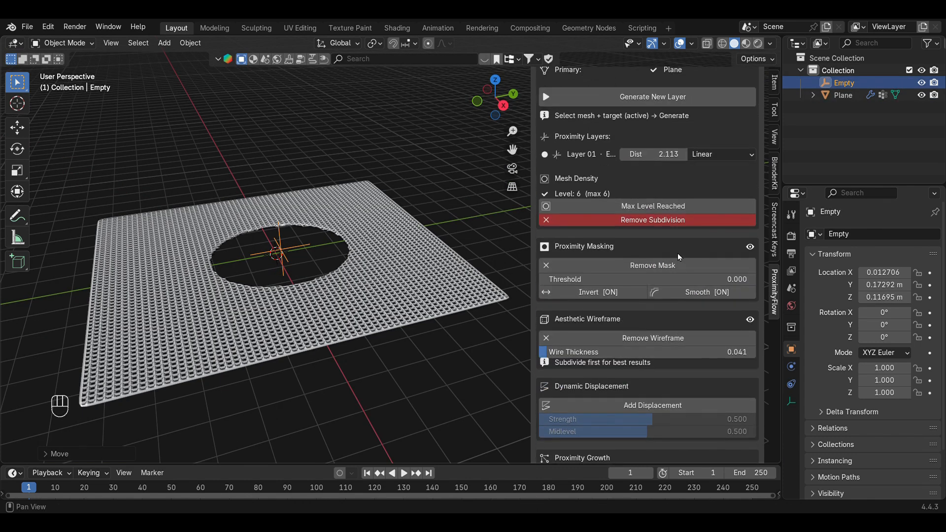
mouse_move(566, 90)
left_mouse_down()
mouse_move(597, 90)
mouse_move(582, 90)
left_mouse_up()
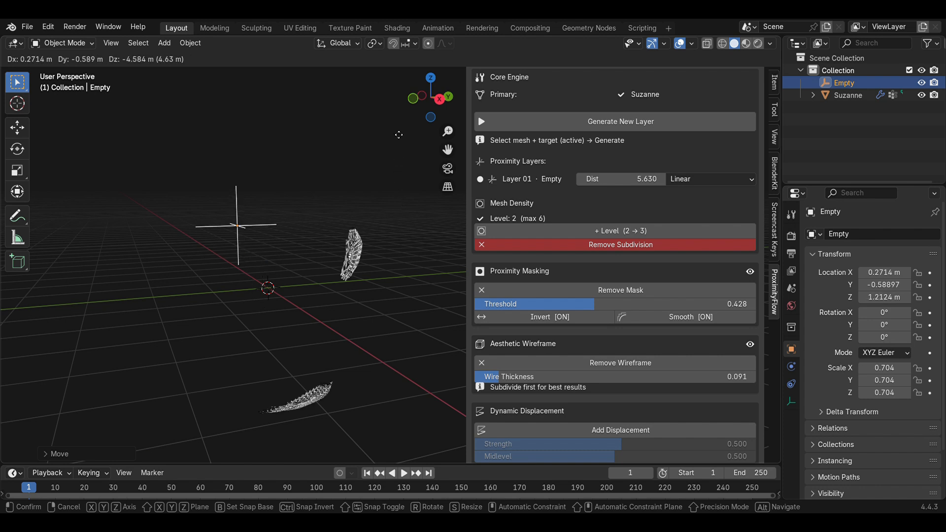
key("Return")
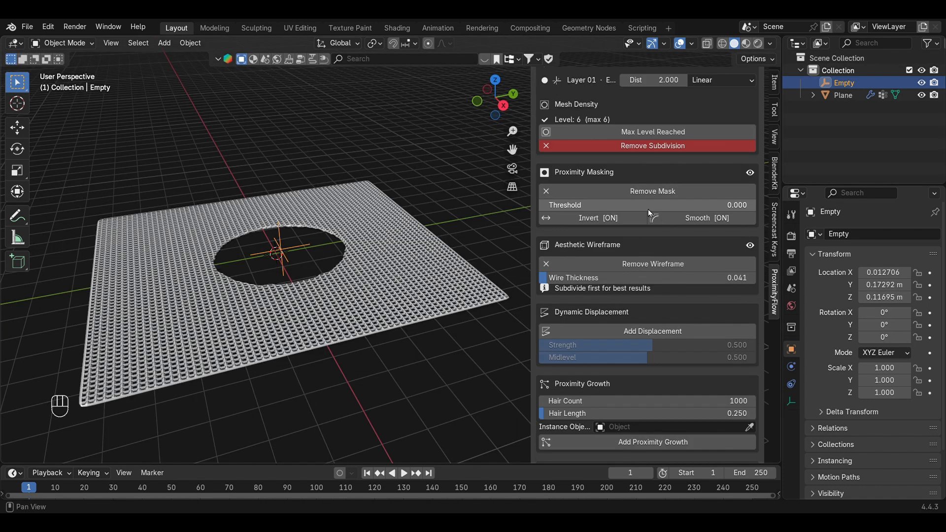
Replace the plane's proximity mask and wireframe with dynamic displacement.
left_click(669, 193)
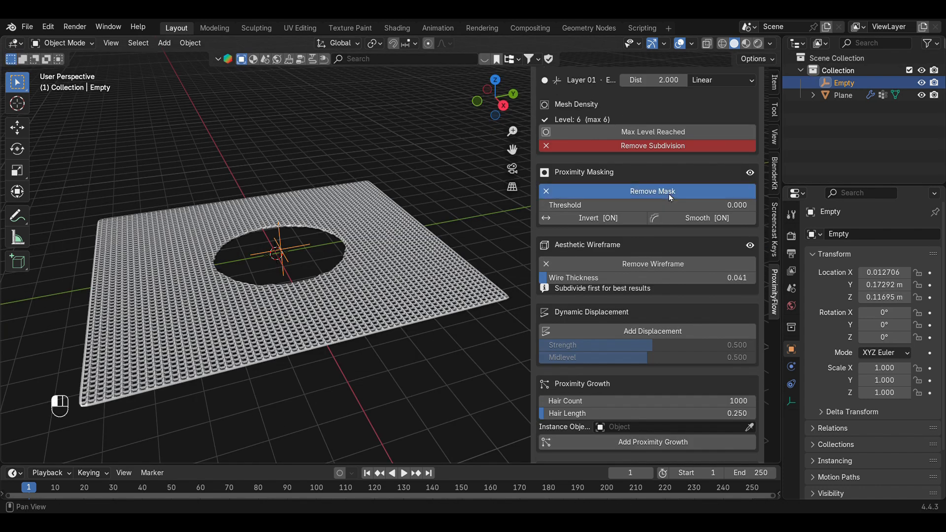
left_click(657, 239)
scroll(658, 232, "down", 3)
left_click(660, 226)
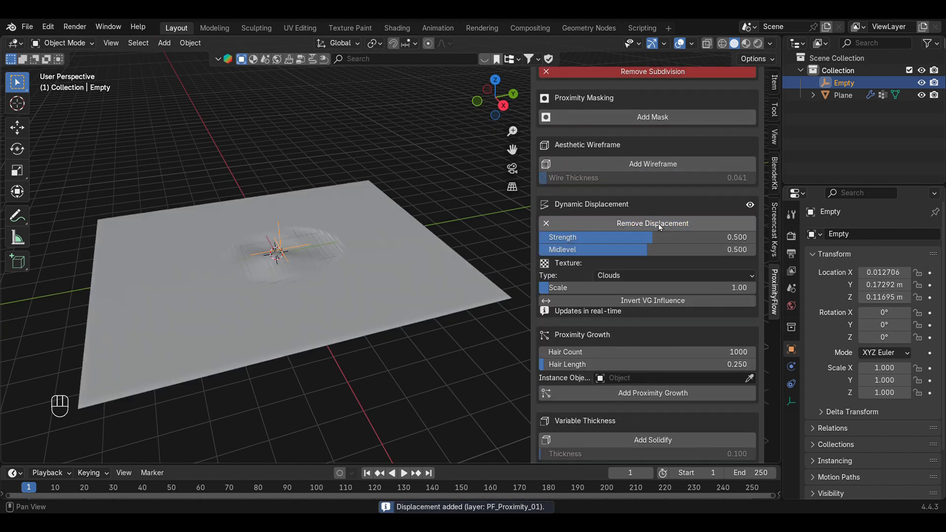
Shade the plane smooth and set the displacement strength to about -1.219.
left_click(341, 212)
right_click(341, 211)
left_click(341, 211)
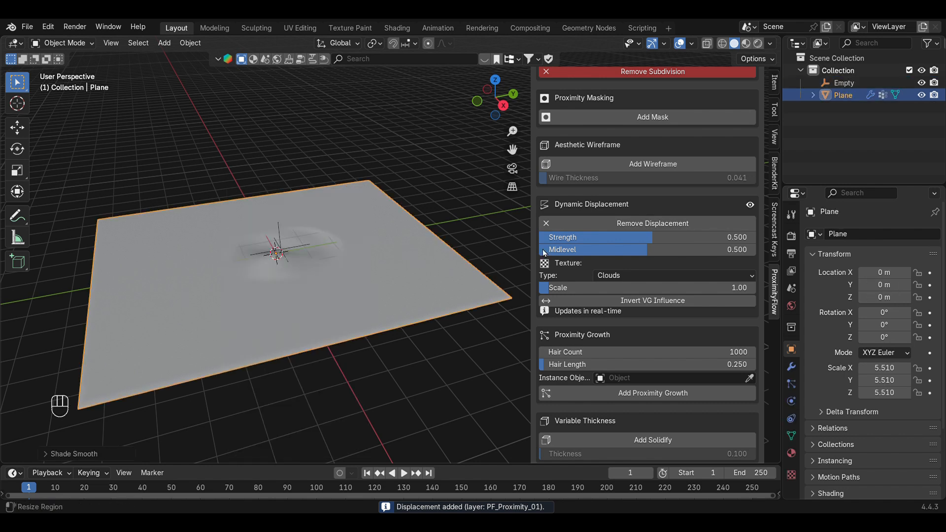
left_click_drag(630, 238, 631, 239)
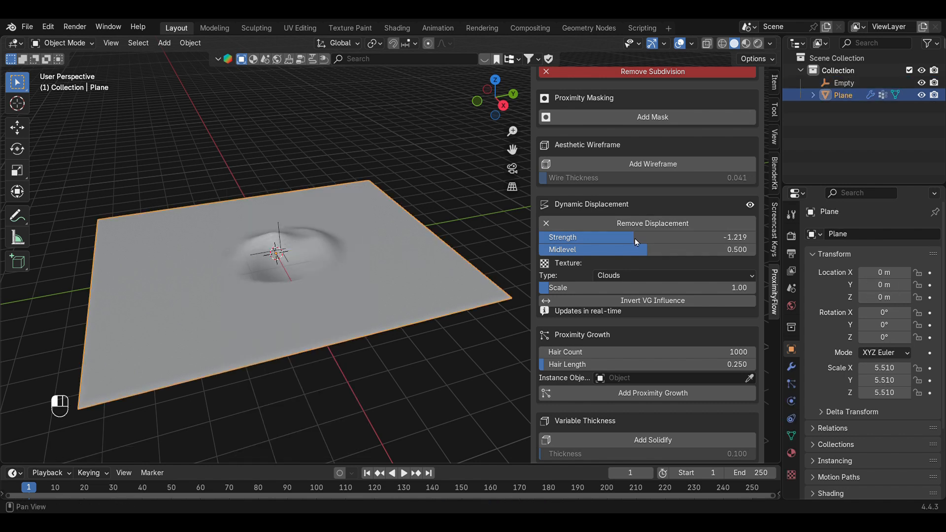
Raise the empty along Z to about 0.748 m and set the displacement midlevel to about 0.317.
left_click(296, 249)
key("g")
key("z")
left_click(315, 256)
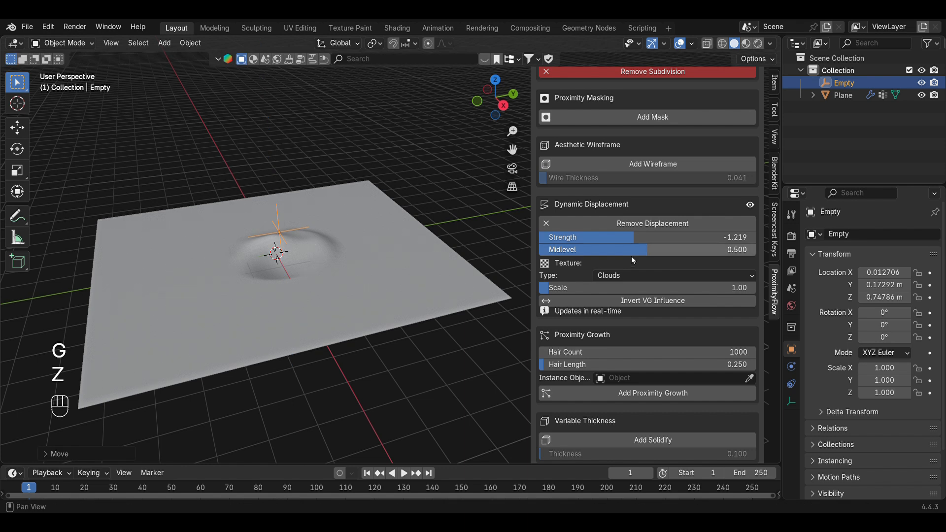
mouse_move(629, 250)
left_mouse_down()
mouse_move(653, 249)
mouse_move(609, 250)
left_mouse_up()
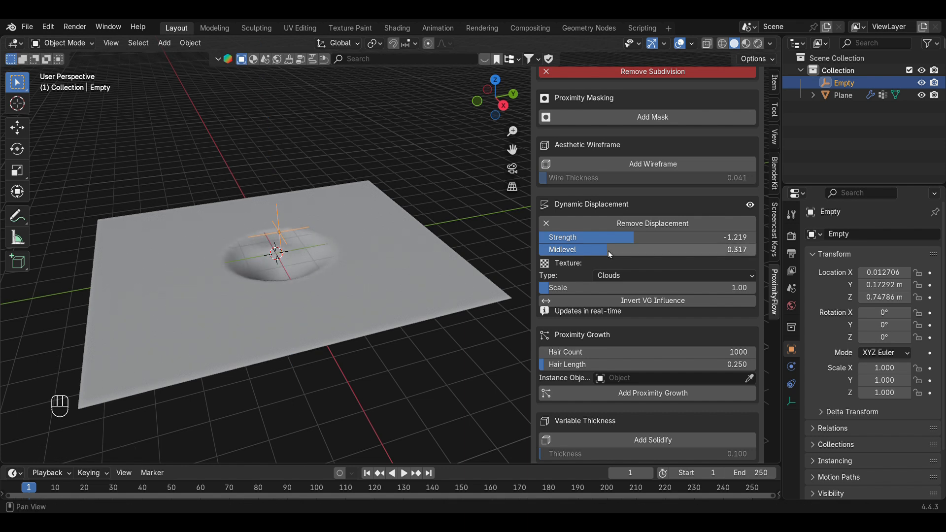
Try the Marble and Wood displacement textures, and set the texture type to Musgrave.
scroll(608, 251, "down", 1)
left_click(628, 249)
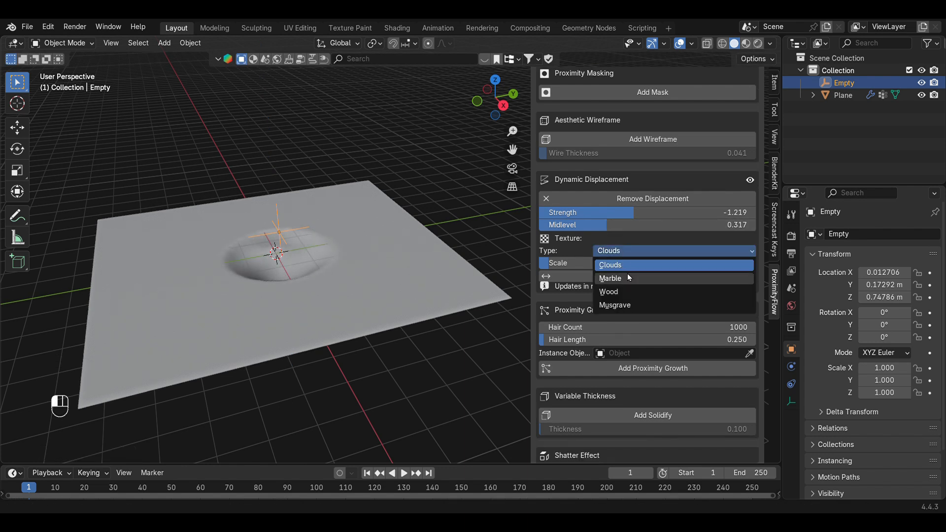
left_click(627, 276)
left_click(646, 252)
left_click(642, 291)
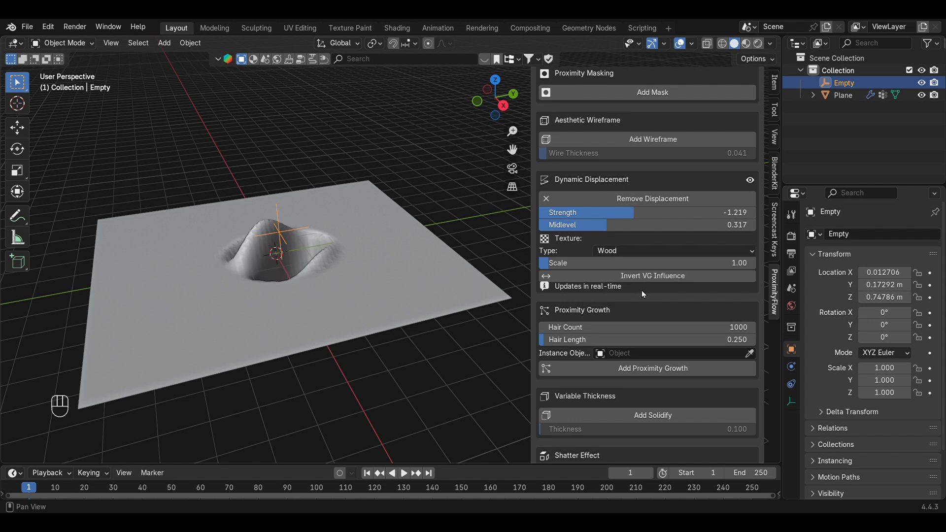
left_click(639, 249)
left_click(633, 305)
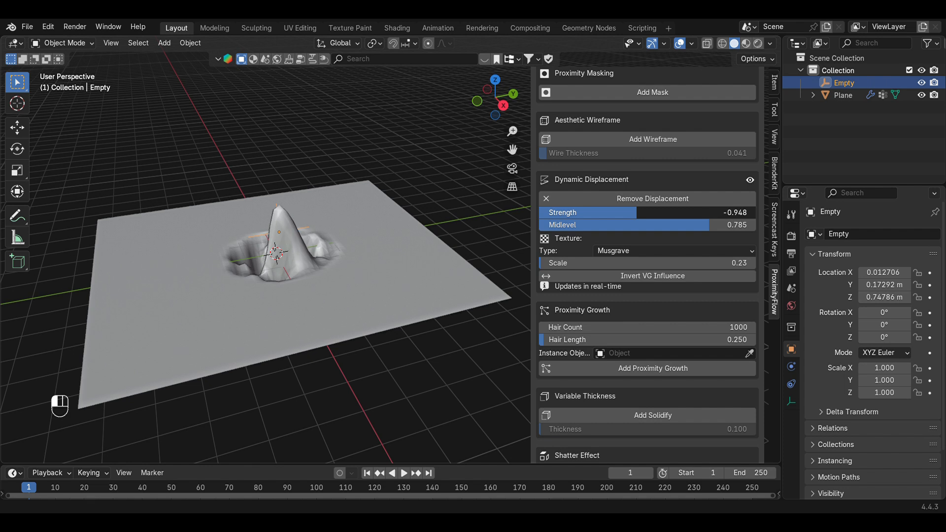
Try sliding the empty horizontally across the plane to preview the Musgrave displacement.
key("g")
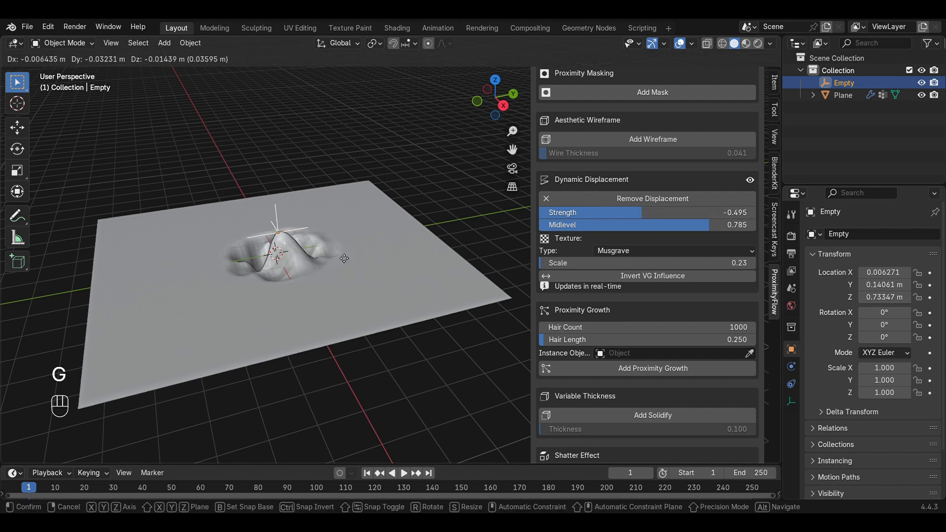
key("shift+z")
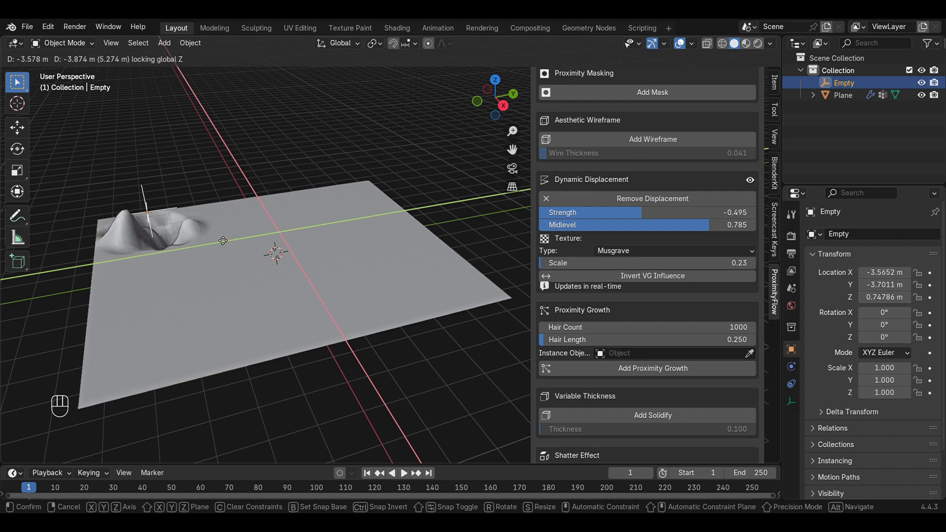
left_click(315, 241)
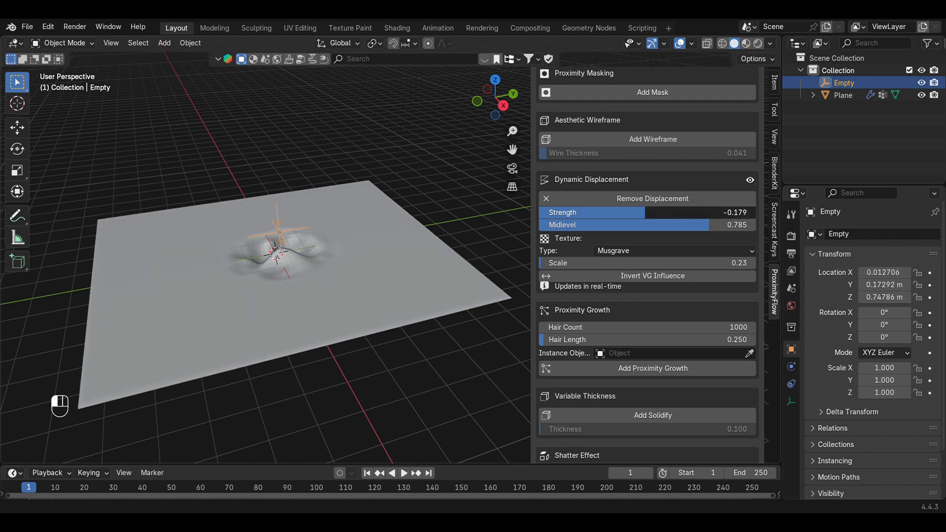
Invert the displacement's vertex group influence and set the proximity layer's influence distance to 50.
left_click(645, 280)
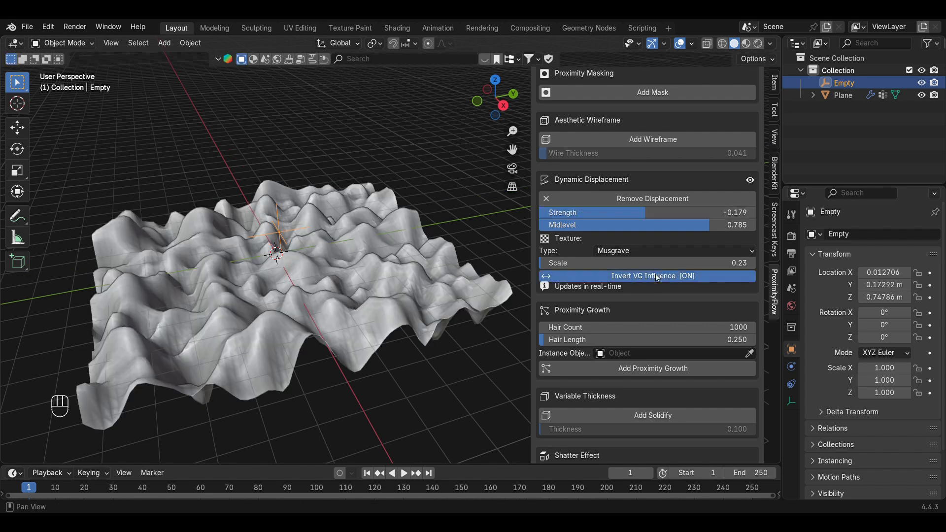
scroll(661, 272, "up", 12)
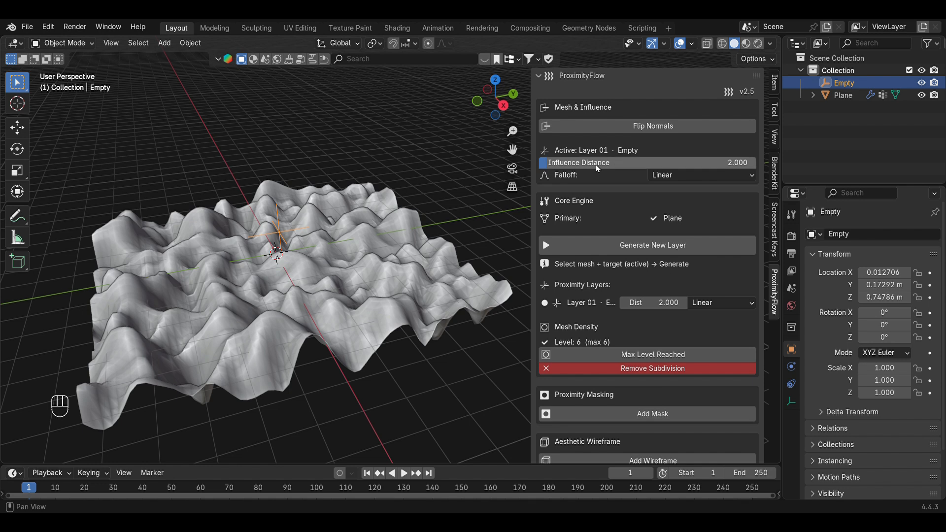
left_click_drag(596, 164, 754, 162)
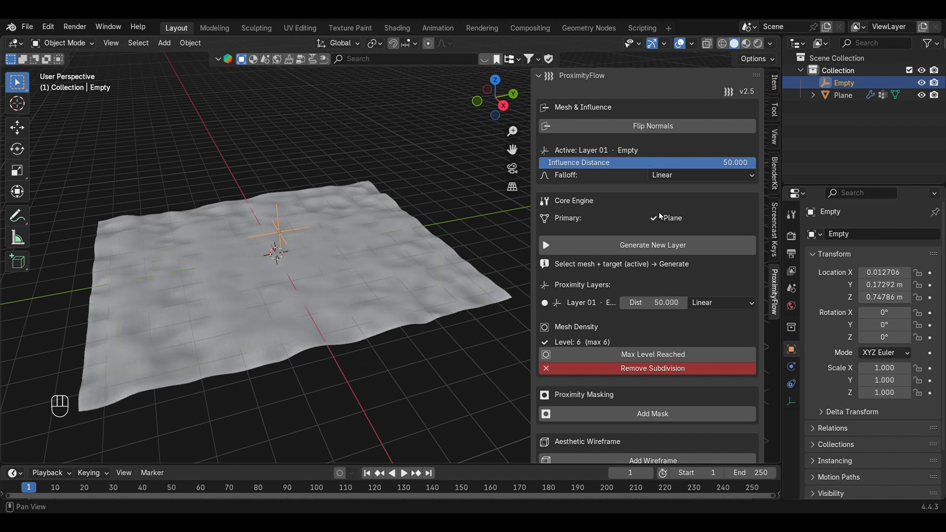
Lower the empty along Z to about 0.133 m, and try moving it freely away from the plane.
scroll(658, 212, "down", 12)
key("g")
key("z")
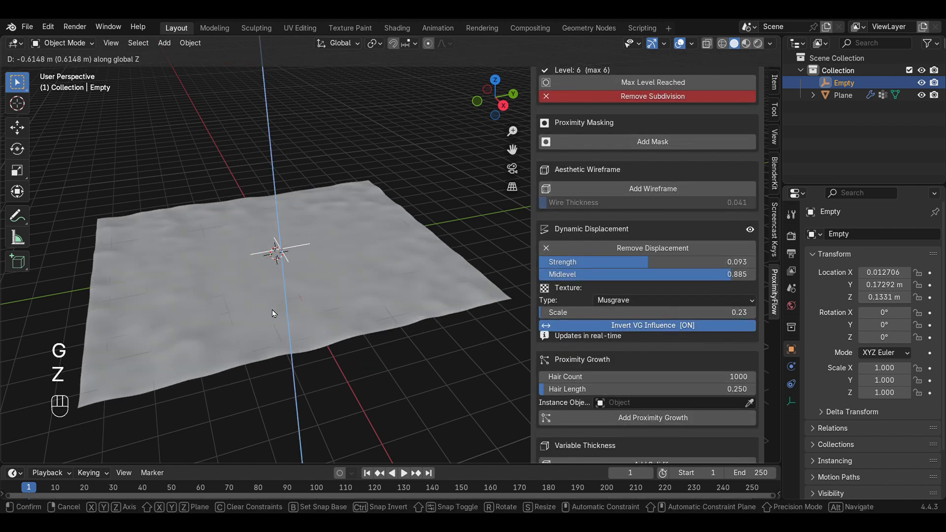
left_click(272, 314)
key("g")
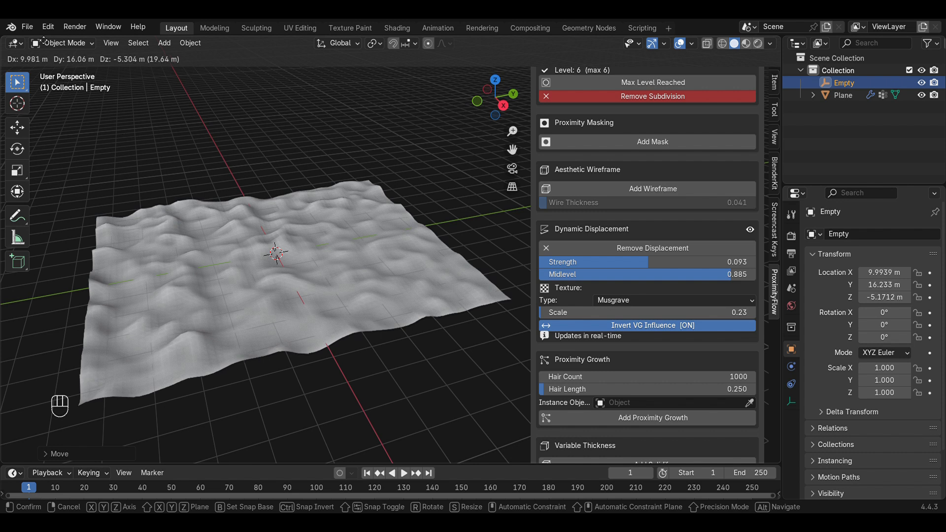
key("Escape")
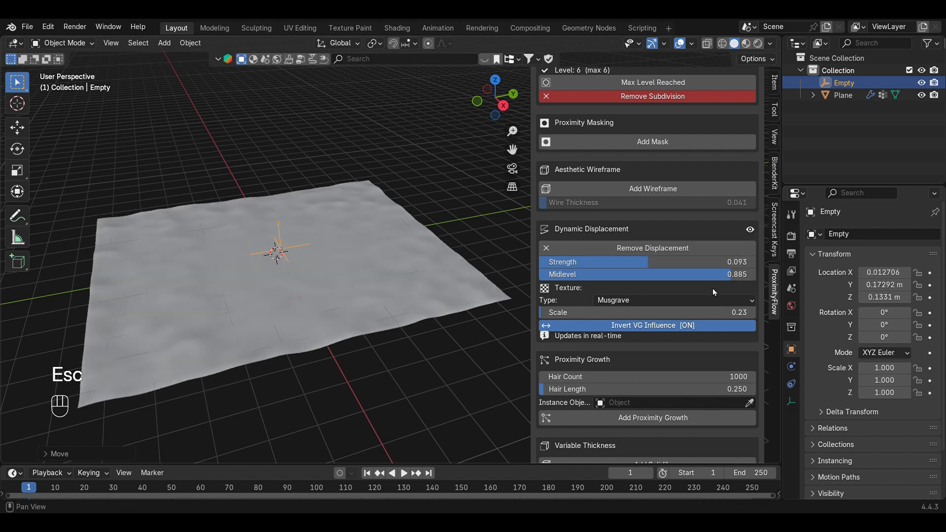
Turn off the displacement's inverted vertex group influence and set the influence distance to about 3.734.
scroll(713, 288, "down", 2)
left_click(673, 276)
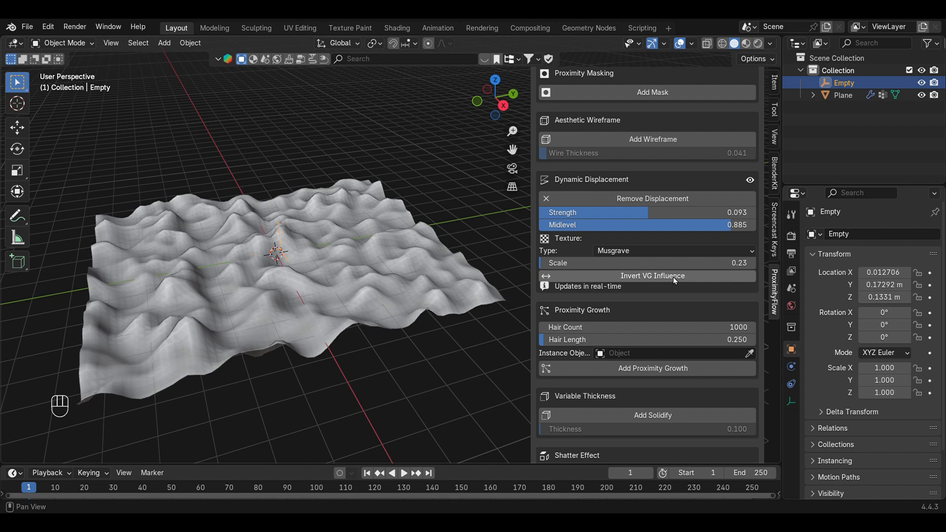
scroll(673, 277, "up", 12)
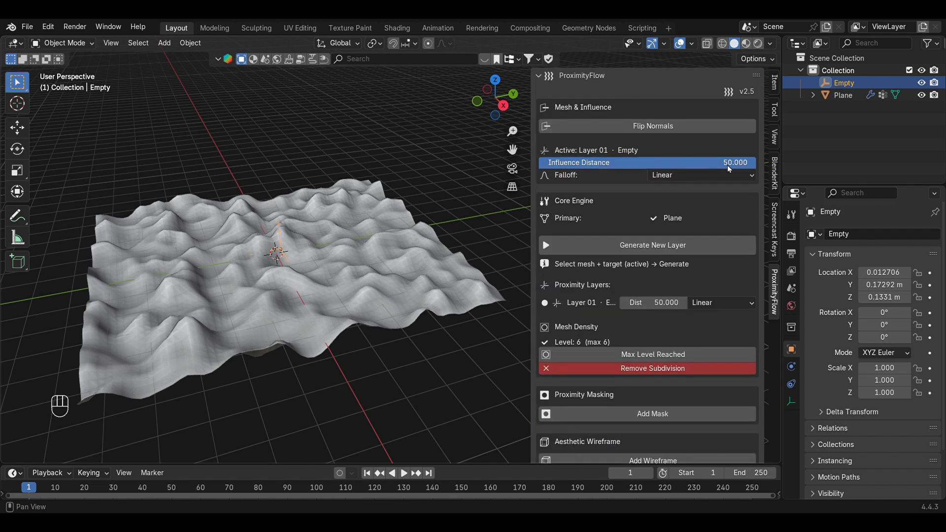
left_click_drag(694, 162, 551, 163)
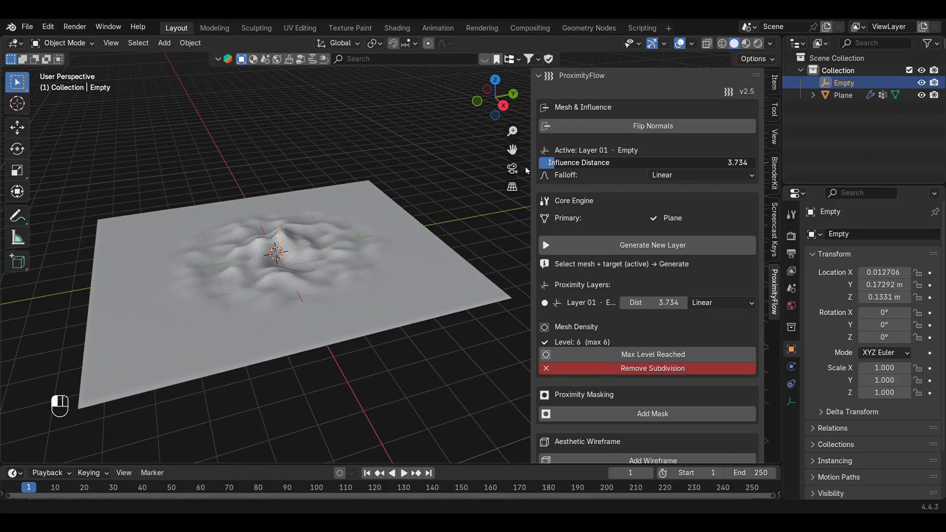
Add proximity growth to the plane with a hair count of 5000 and a hair length of about 1.698.
scroll(637, 257, "down", 18)
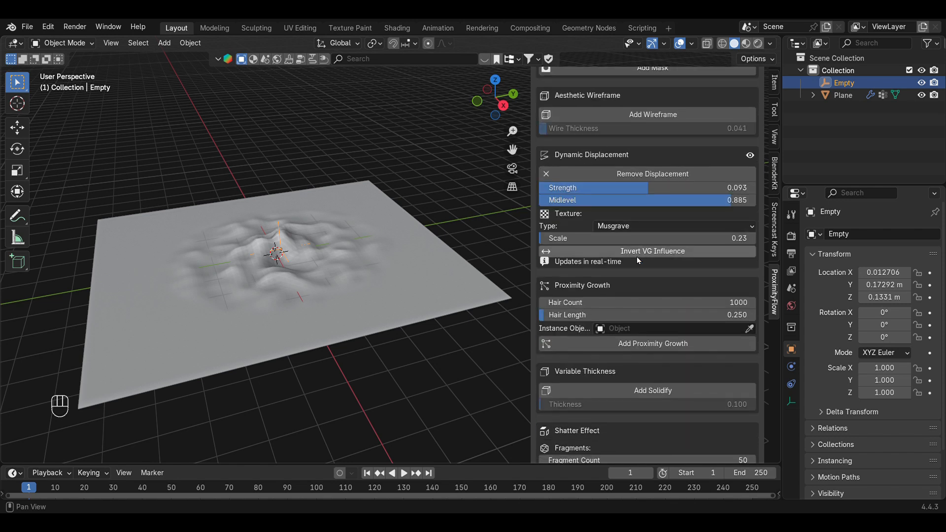
left_click(605, 204)
type("50")
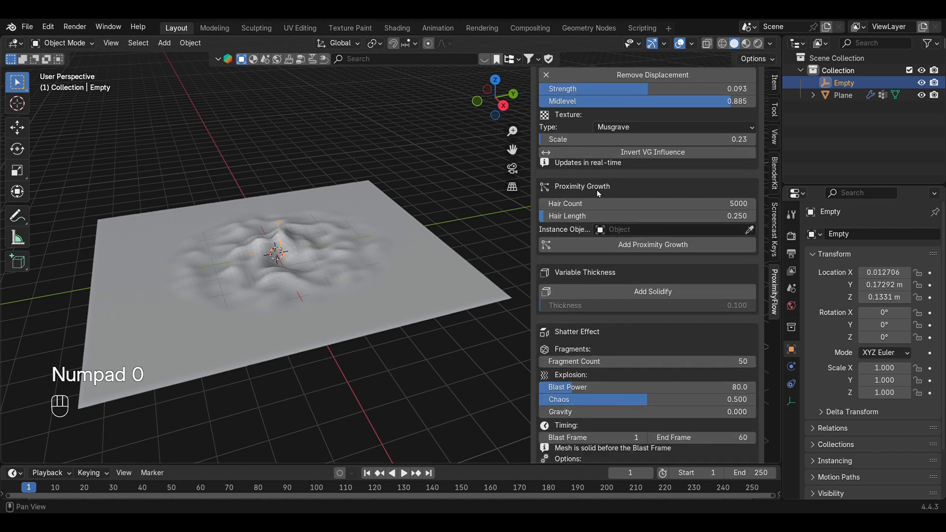
left_click(645, 245)
left_click_drag(644, 216, 576, 216)
Raise the empty to about 1.96 m and slide it horizontally to about X 4.09 m, Y 3.24 m.
left_click(844, 83)
key("g")
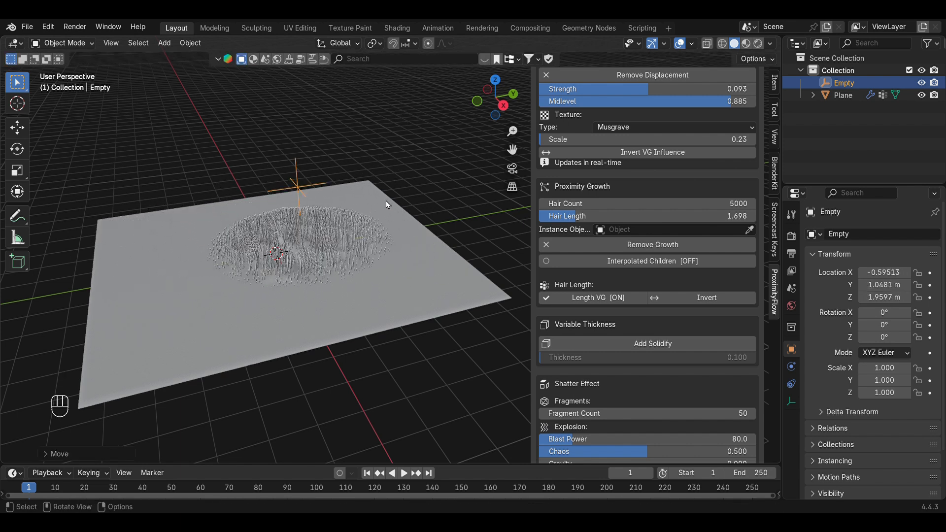
key("shift+z")
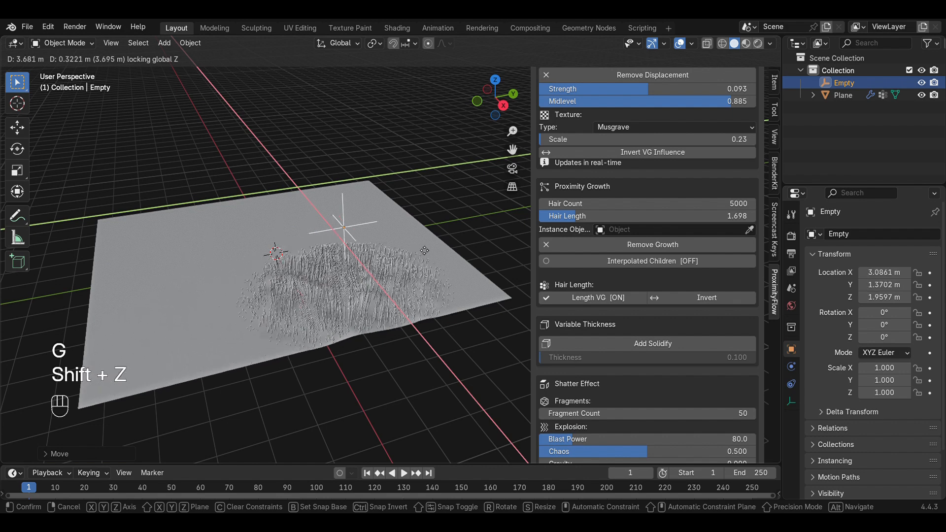
left_click(481, 254)
Slide the empty horizontally back over the plane's centre, to about X -0.16 m, Y 0.06 m.
mouse_move(436, 339)
middle_mouse_down()
mouse_move(432, 291)
mouse_move(465, 243)
mouse_move(445, 328)
middle_mouse_up()
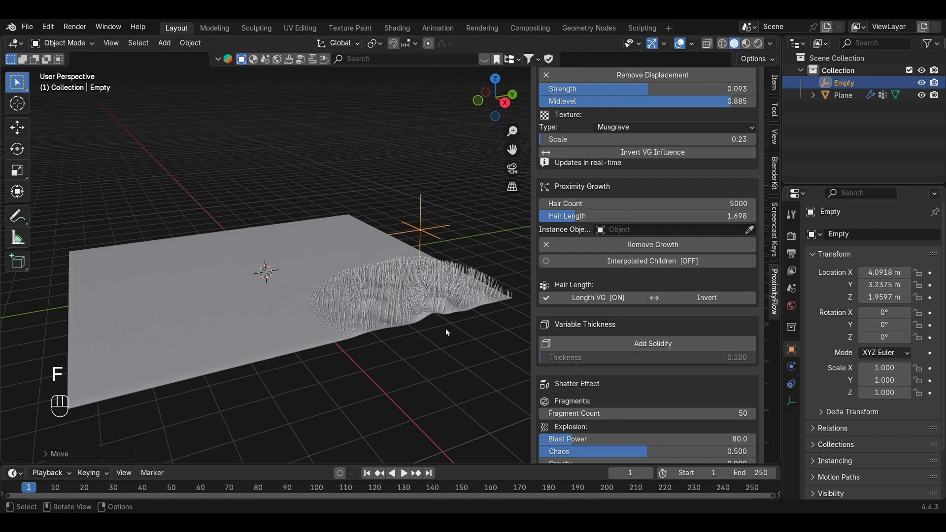
key("g")
key("shift+z")
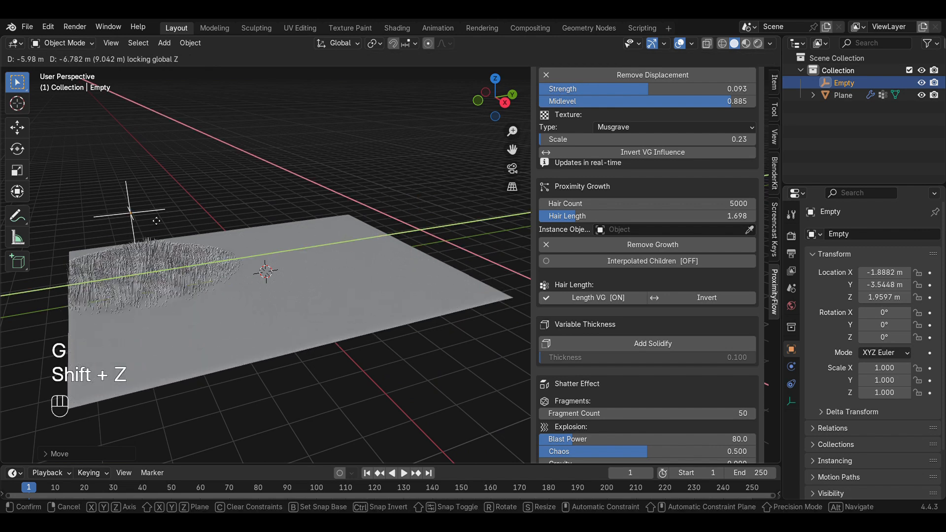
left_click(286, 235)
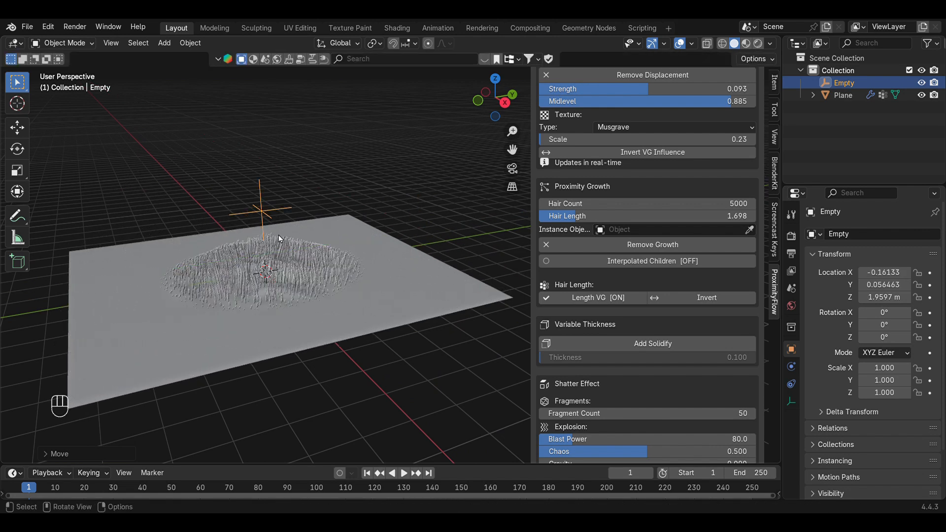
Try moving the empty with the hair length vertex group turned off, and turn the vertex group back on.
left_click(617, 300)
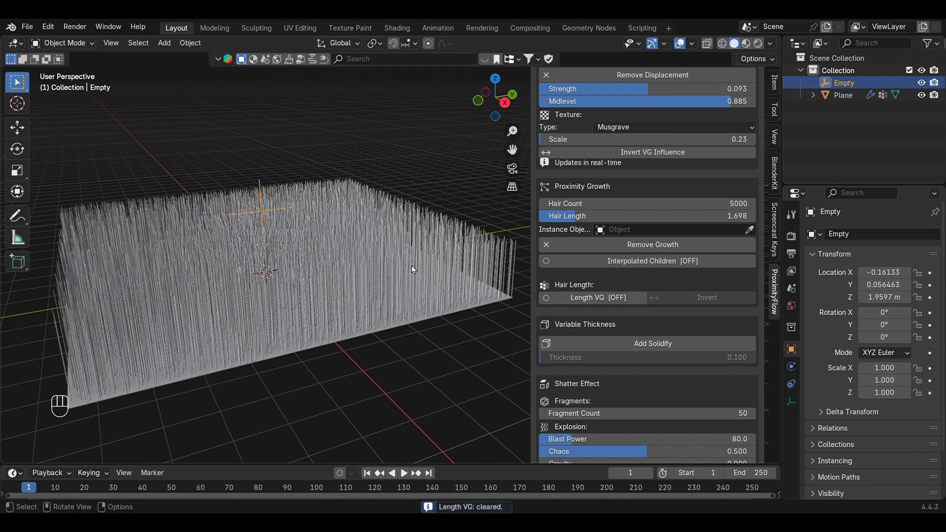
key("g")
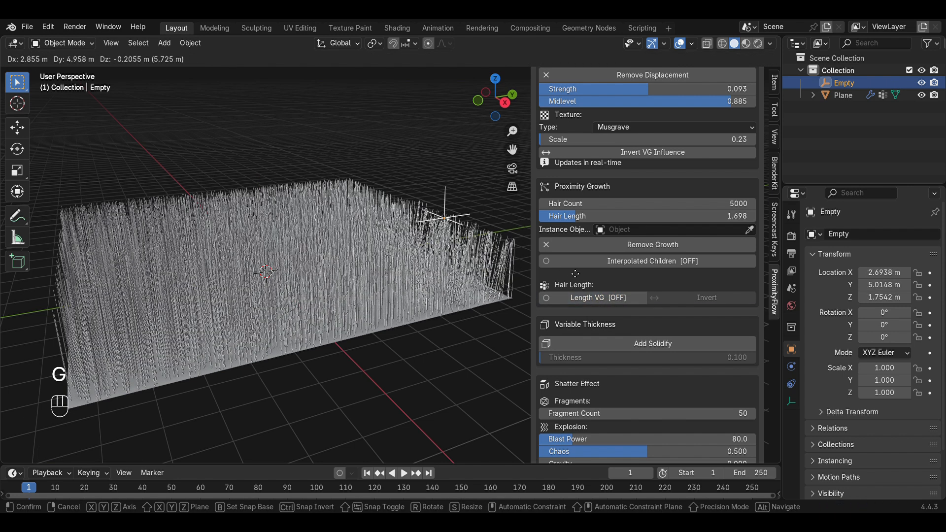
key("Escape")
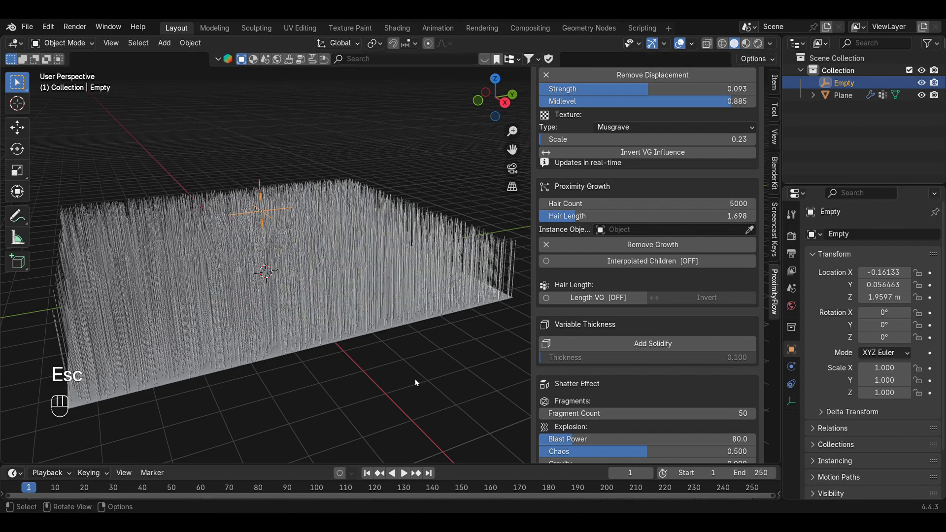
left_click(611, 298)
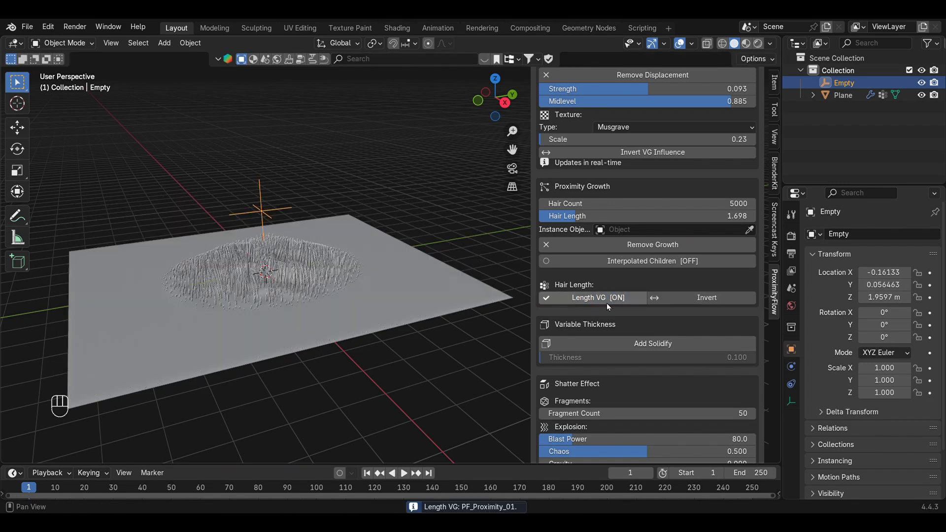
Invert the hair length vertex group influence and set the influence distance to about 6.788.
left_click(692, 298)
scroll(699, 300, "up", 6)
scroll(699, 298, "up", 8)
left_click_drag(651, 113, 709, 113)
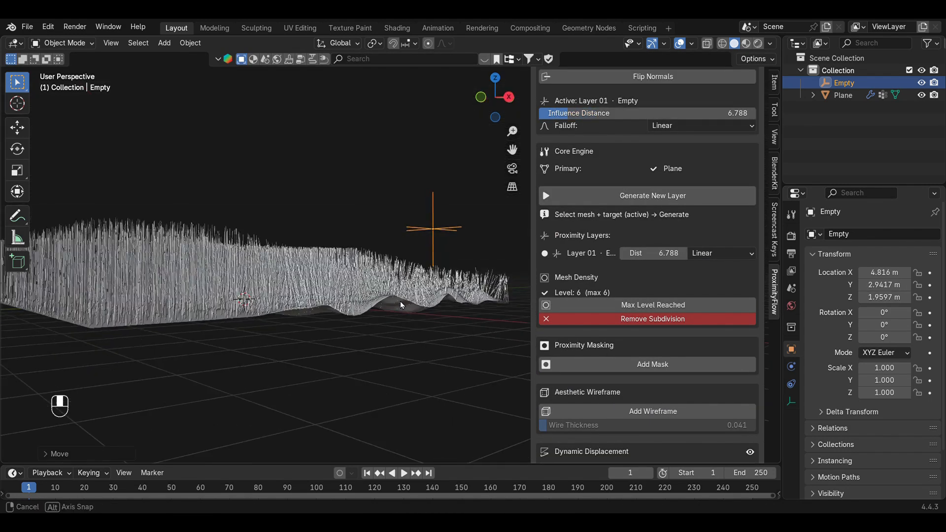
Remove the dynamic displacement from the plane.
mouse_move(402, 306)
middle_mouse_down()
mouse_move(403, 297)
mouse_move(397, 315)
middle_mouse_up()
scroll(666, 363, "down", 5)
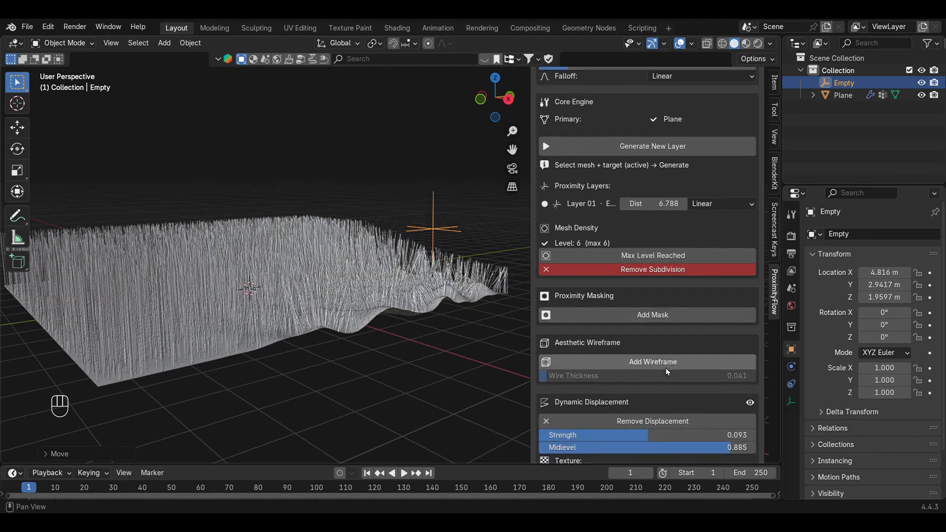
left_click(662, 347)
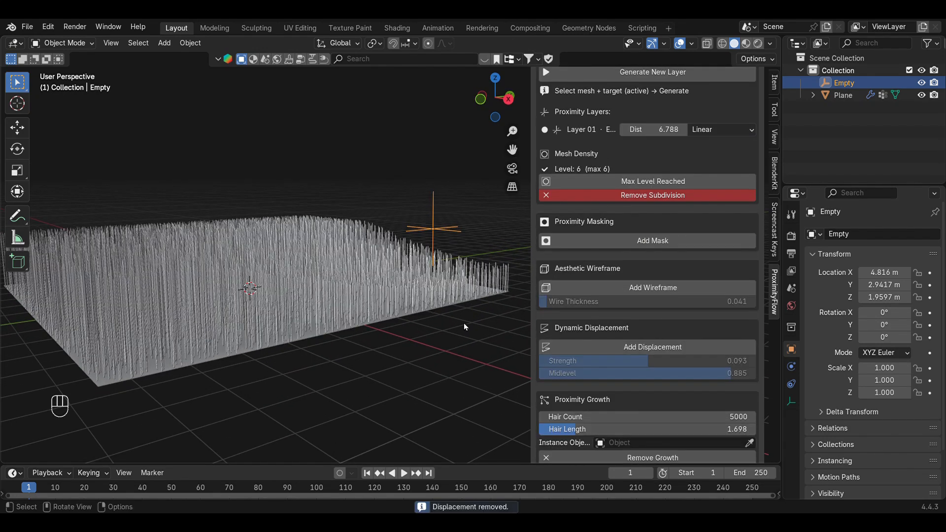
Set the influence distance to about 11.313 and slide the empty horizontally past the hair in front view.
mouse_move(463, 323)
middle_mouse_down()
mouse_move(454, 334)
mouse_move(457, 307)
middle_mouse_up()
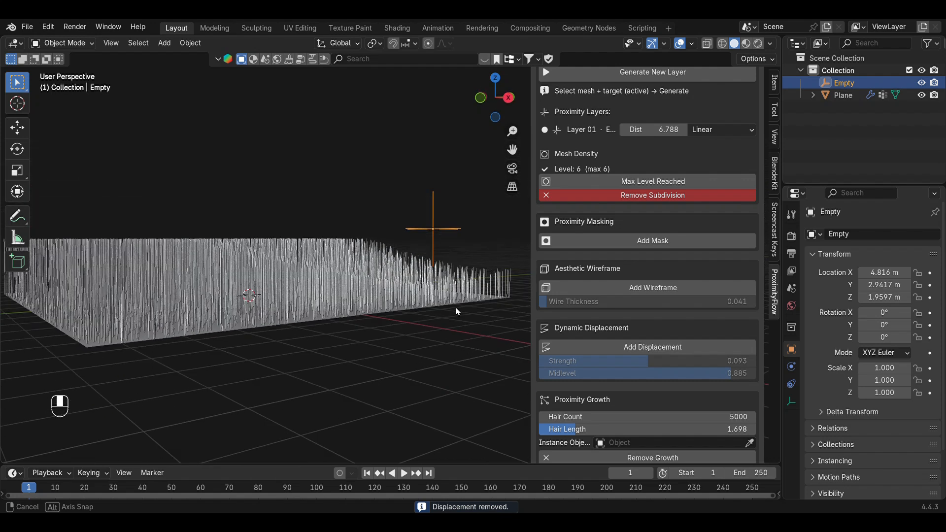
key("KP_1")
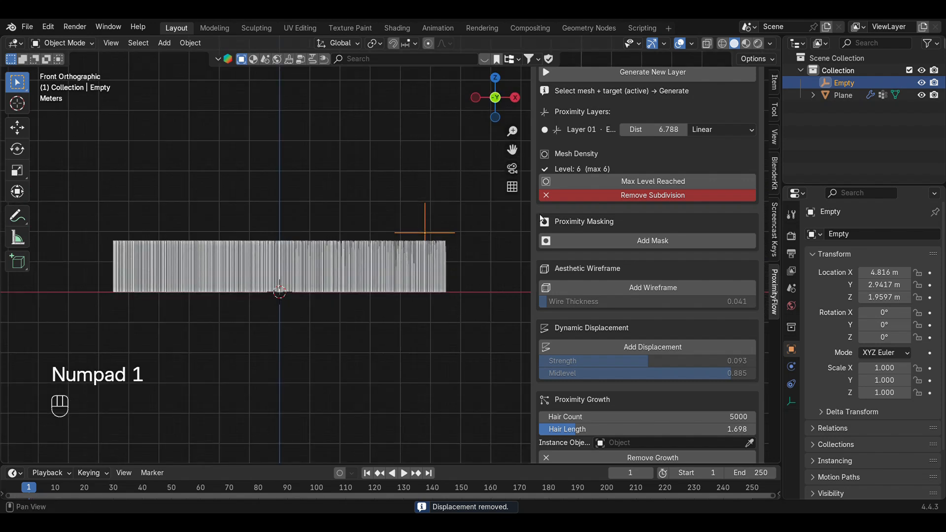
scroll(540, 214, "up", 5)
left_click_drag(591, 113, 635, 113)
key("g")
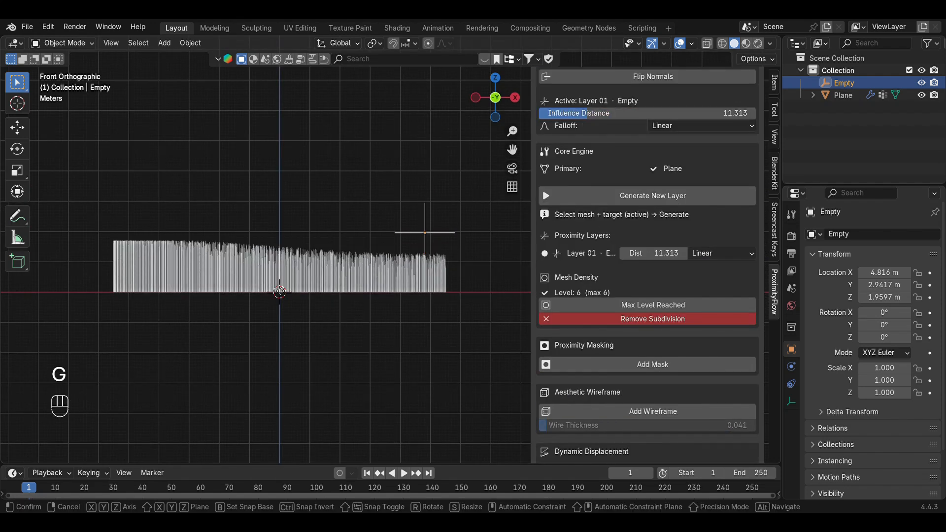
key("shift+z")
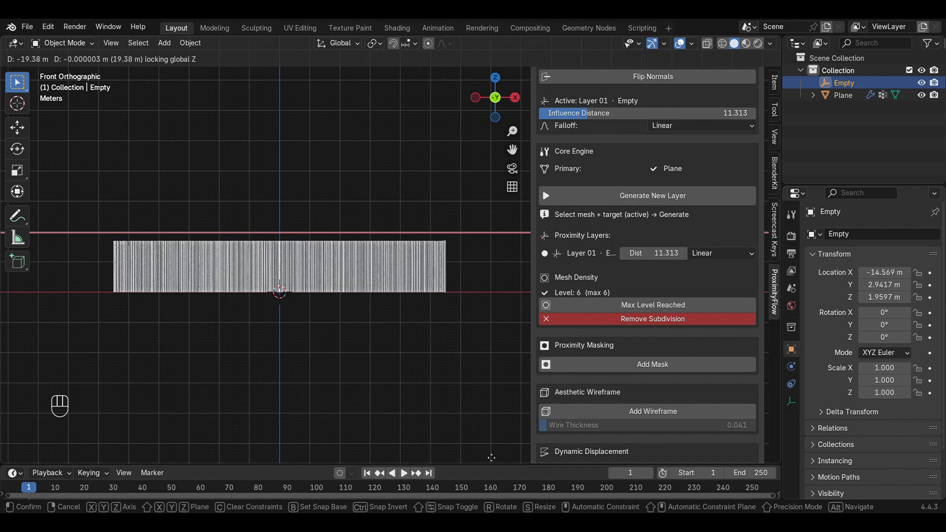
Slide the empty horizontally over the hair to the plane's near corner, keeping its height locked.
scroll(257, 359, "down", 2)
middle_click_drag(256, 358, 304, 238, "shift")
key("g")
key("shift+z")
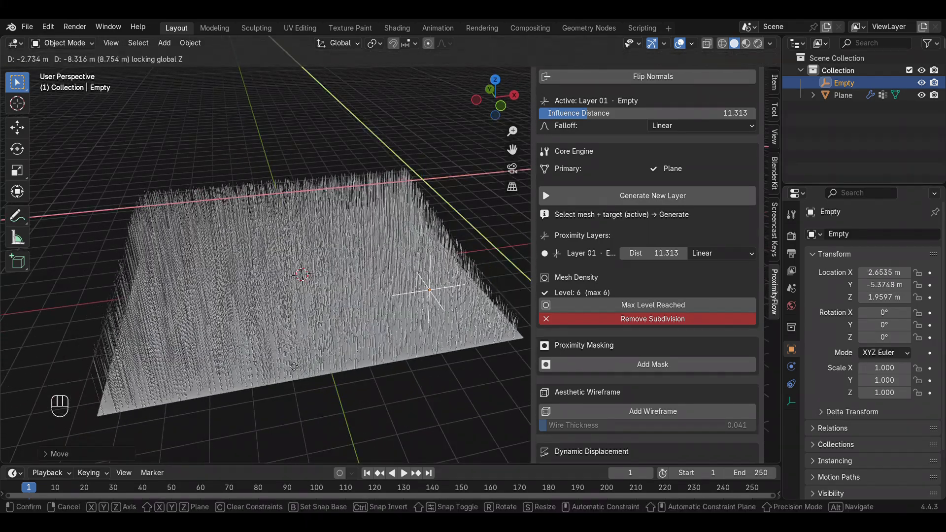
left_click(185, 372)
Select the plane and turn off the inversion of its hair length vertex group.
middle_click_drag(190, 372, 229, 333)
left_click(241, 372)
middle_click_drag(242, 377, 346, 394)
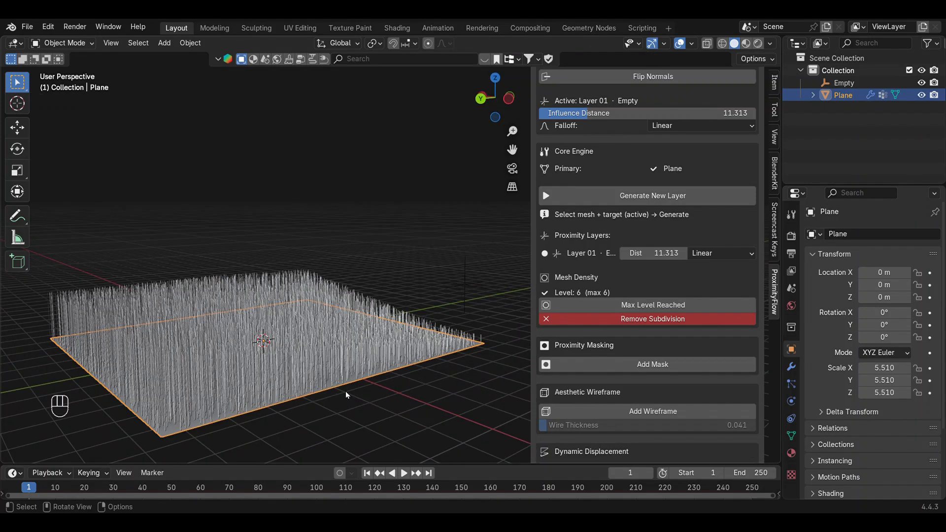
scroll(642, 350, "down", 11)
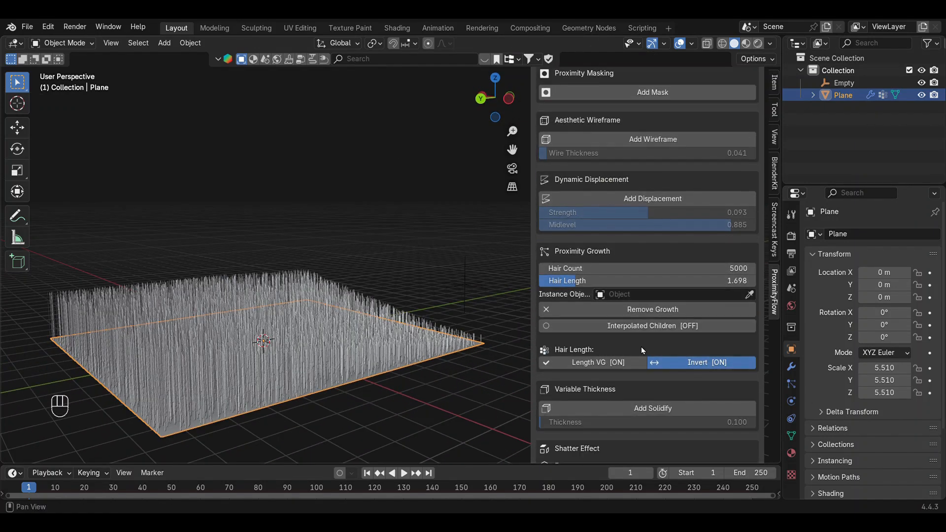
left_click(678, 361)
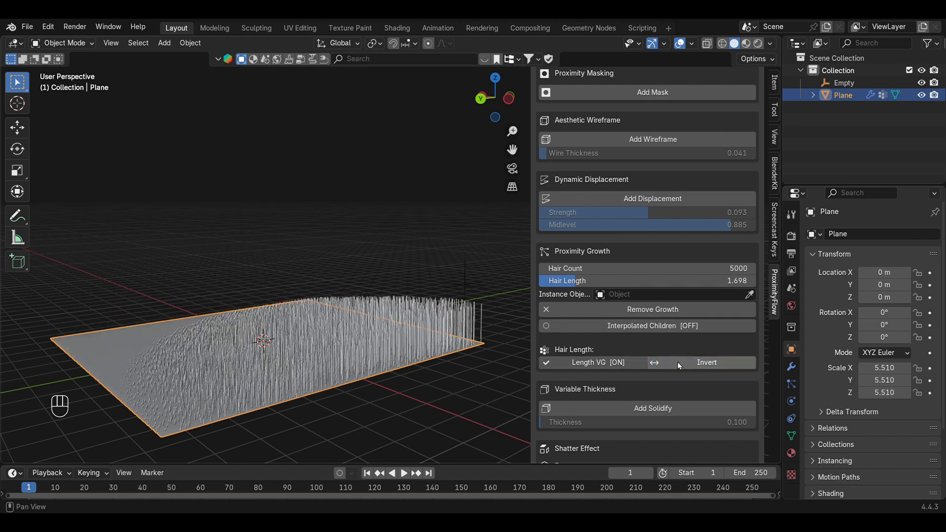
Select the empty and move it above the center of the plane.
left_click(466, 290)
key("g")
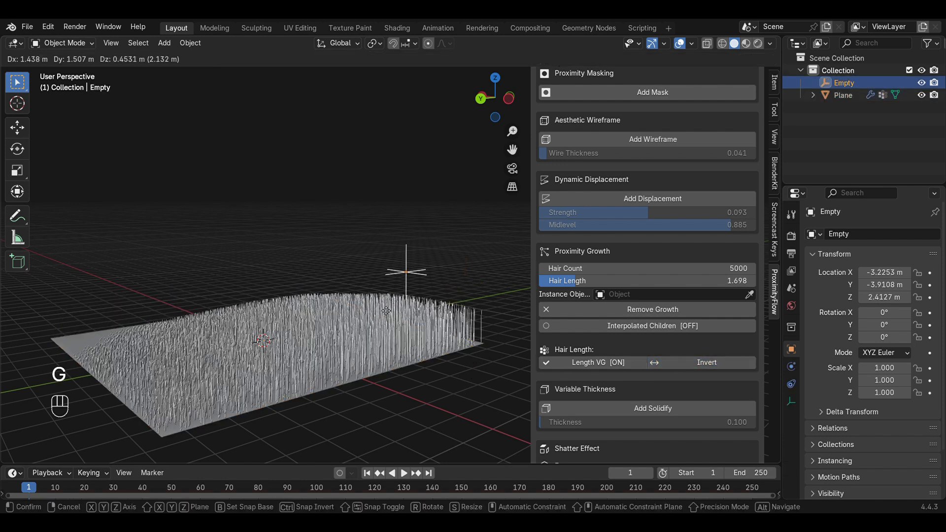
left_click(256, 273)
Reduce the proximity layer's influence distance so hair grows only around the plane's center.
scroll(729, 333, "up", 7)
scroll(729, 332, "up", 3)
left_click_drag(597, 89, 569, 89)
scroll(667, 217, "down", 3)
scroll(666, 217, "down", 5)
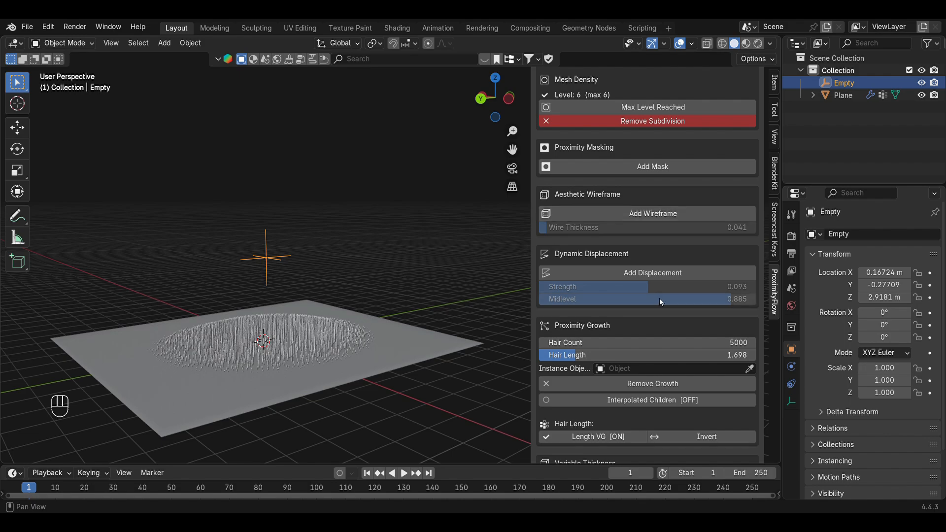
Try interpolated children on the plane's hair, inspect the denser growth, and turn the option back off.
scroll(659, 298, "down", 6)
left_click(653, 282)
middle_click_drag(315, 340, 367, 301)
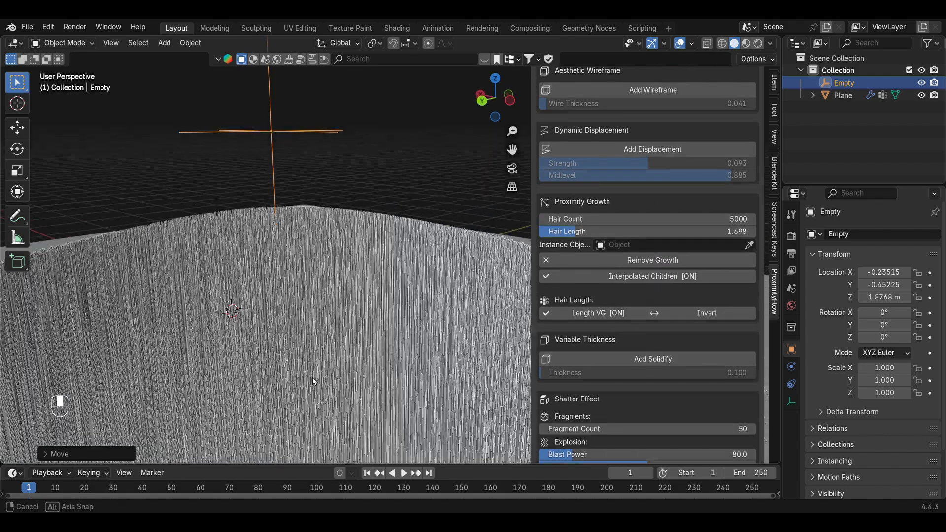
left_click(407, 379)
scroll(406, 379, "down", 3)
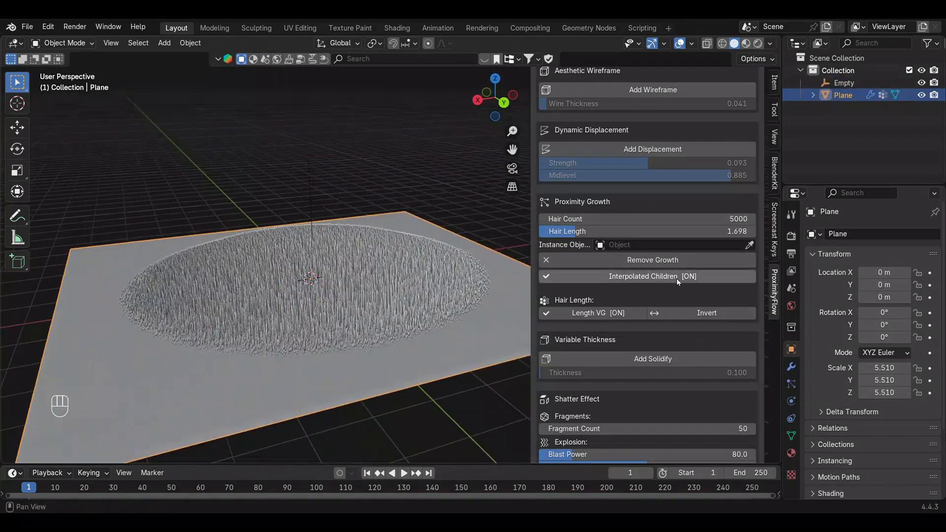
left_click(642, 279)
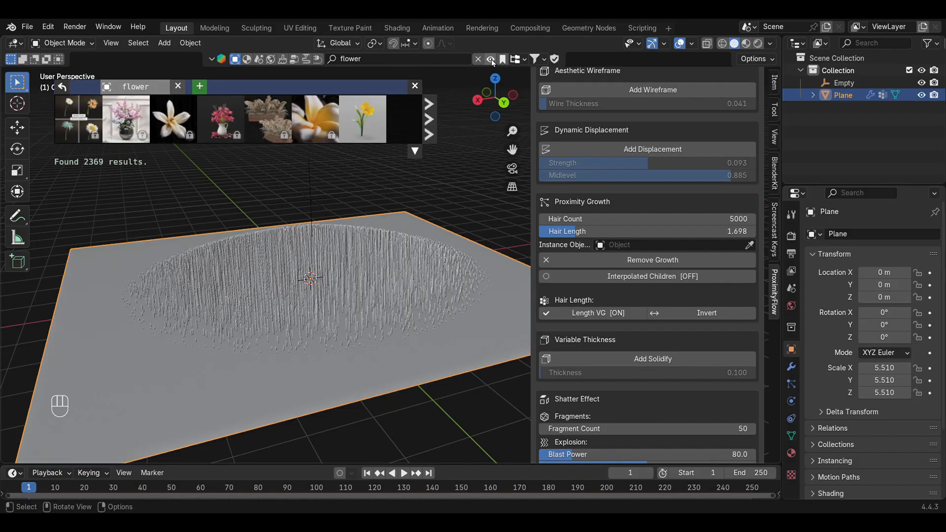
Place the Yellow Flower asset from the flower search beside the plane, inspect it up close and close the asset results.
left_click_drag(356, 124, 240, 205)
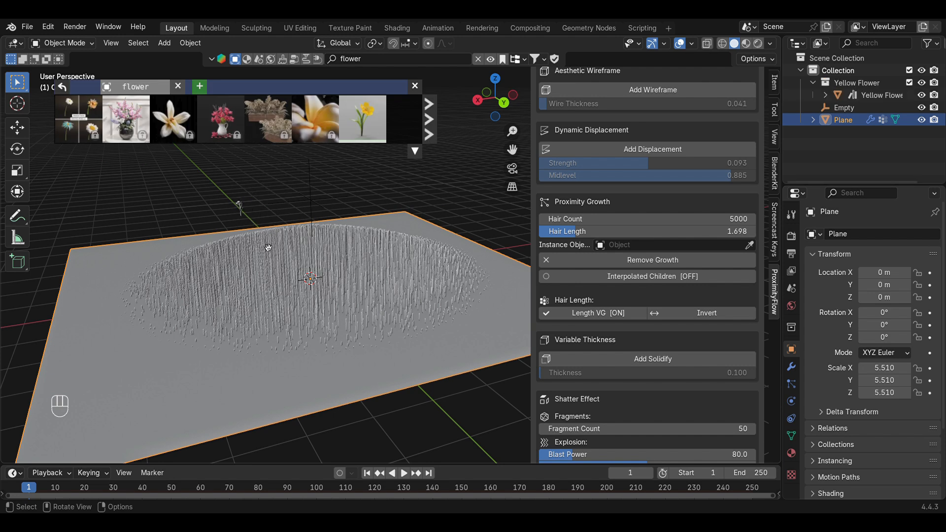
left_click(245, 209)
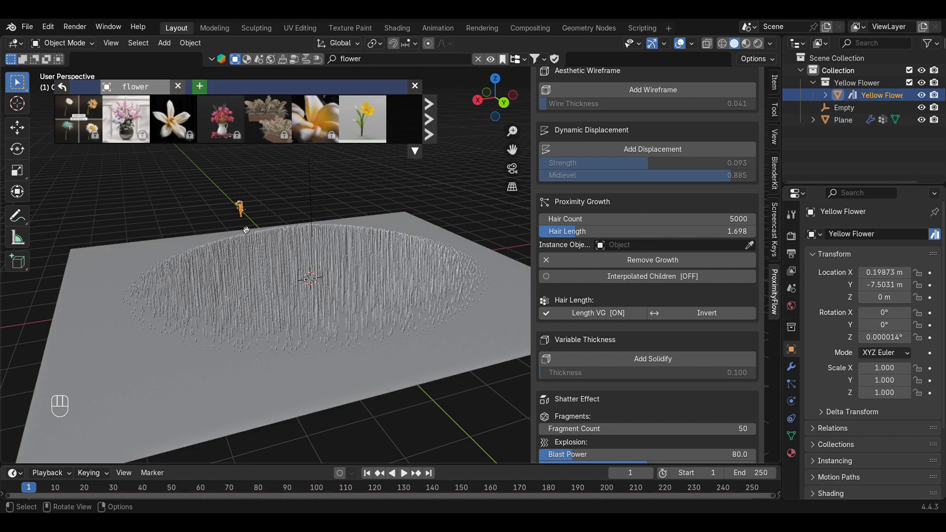
scroll(248, 204, "up", 6)
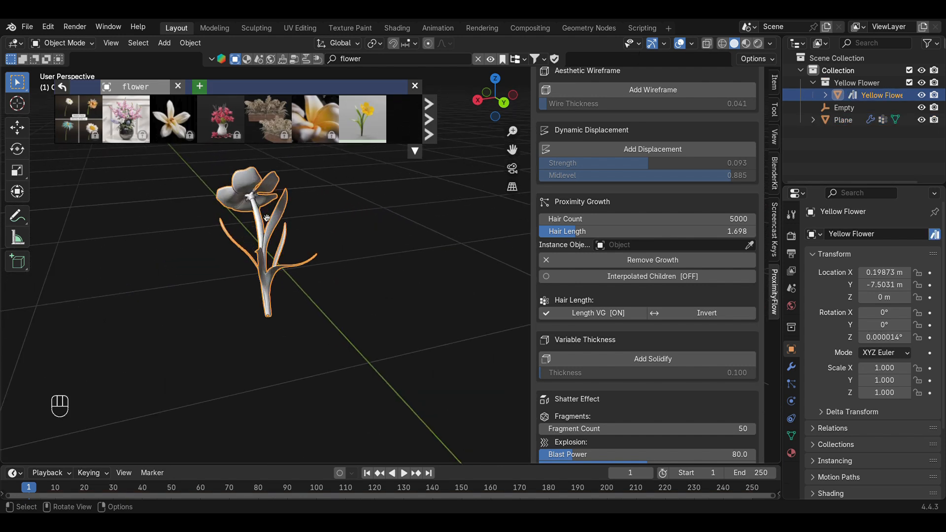
middle_click_drag(488, 261, 295, 222)
scroll(284, 221, "down", 6)
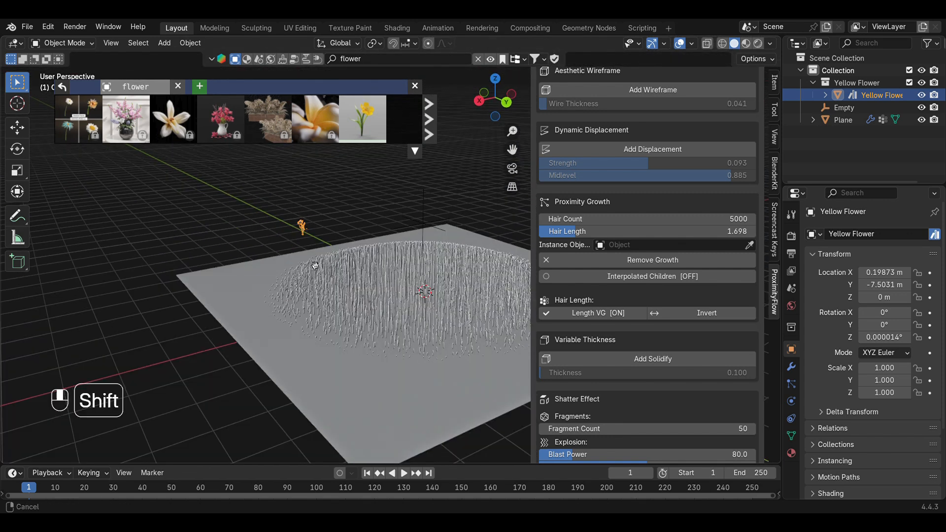
middle_click_drag(315, 266, 241, 253, "shift")
left_click(415, 86)
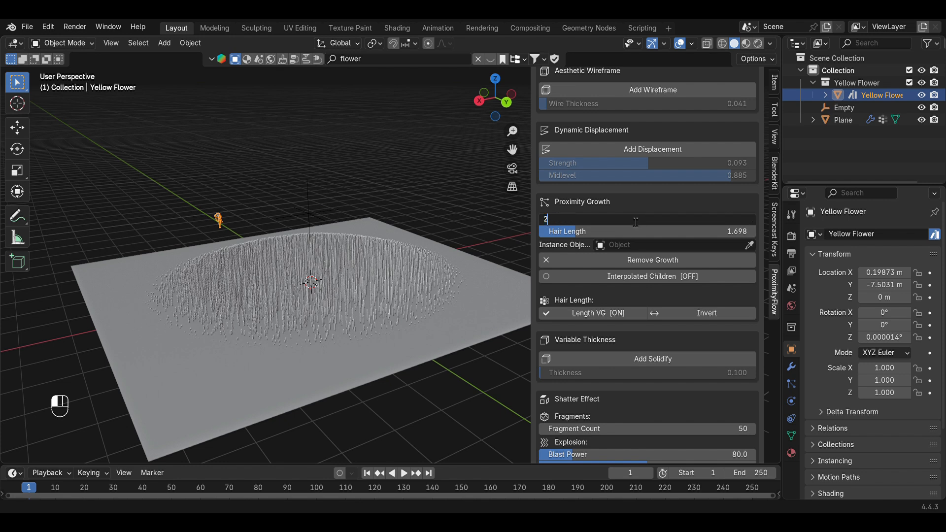
Set the hair count to 200 and hair length to 2.037, and use Yellow Flower as the instance object.
key("Return")
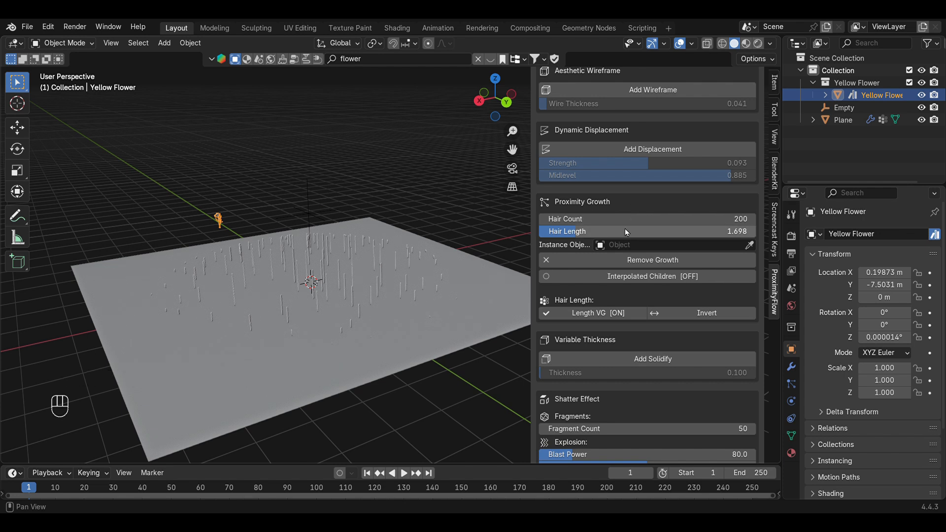
left_click_drag(580, 230, 608, 229)
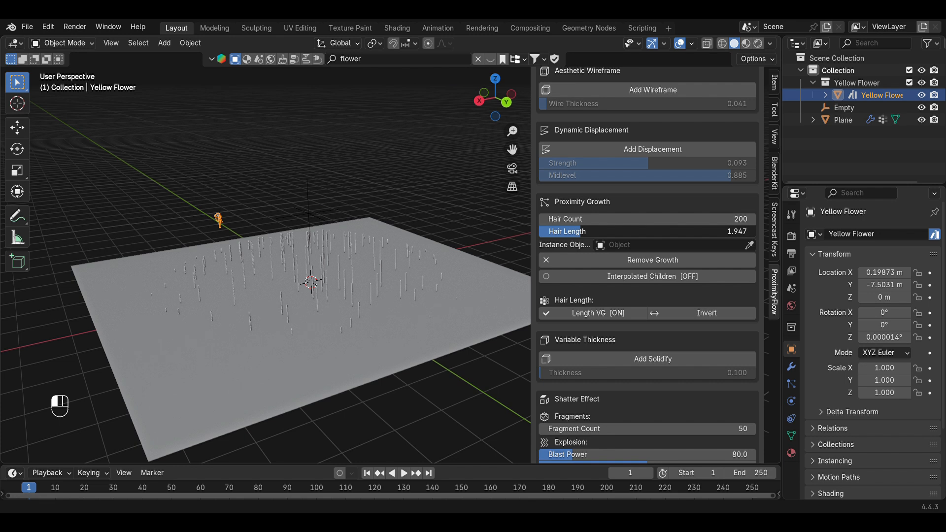
left_click(605, 247)
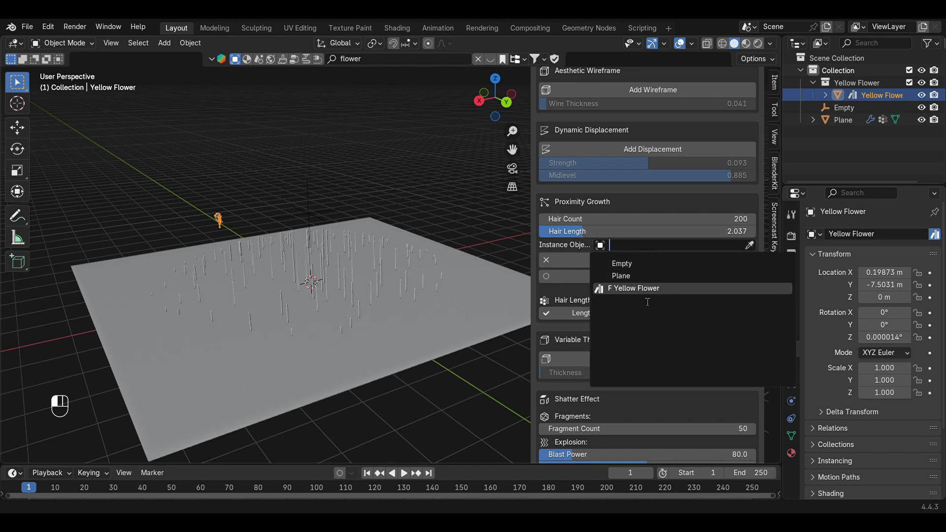
left_click(640, 289)
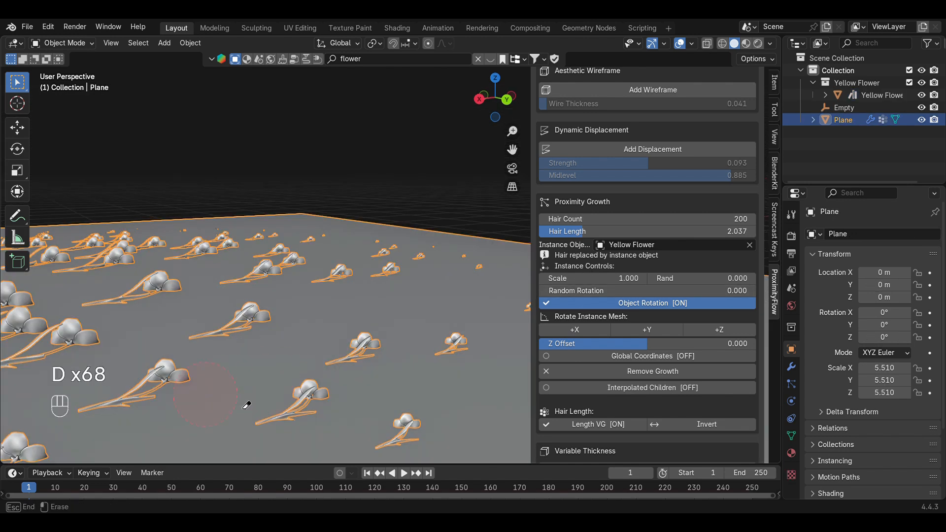
Rotate the instanced flower mesh 90° on the Y axis so the flowers stand upright on the plane.
scroll(244, 398, "down", 7)
middle_click_drag(275, 389, 338, 348, "shift")
scroll(439, 193, "up", 4)
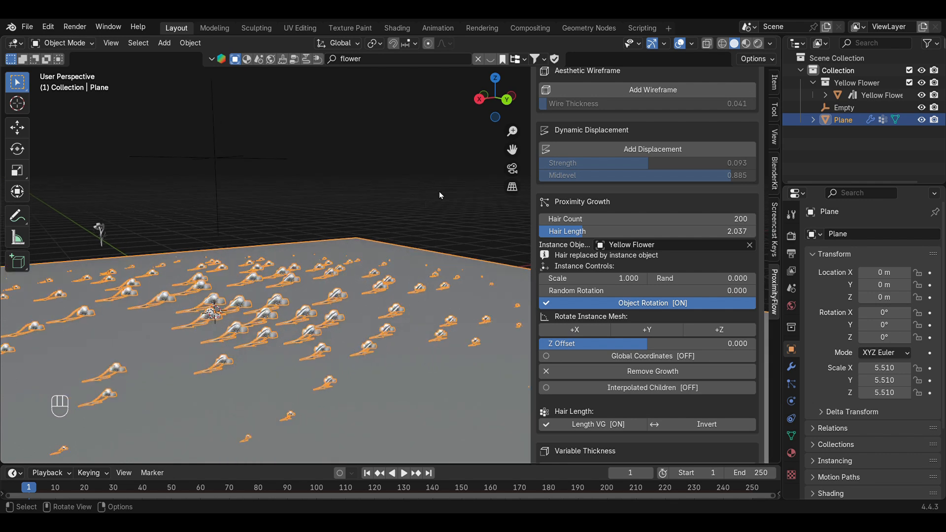
left_click(440, 196)
left_click(644, 336)
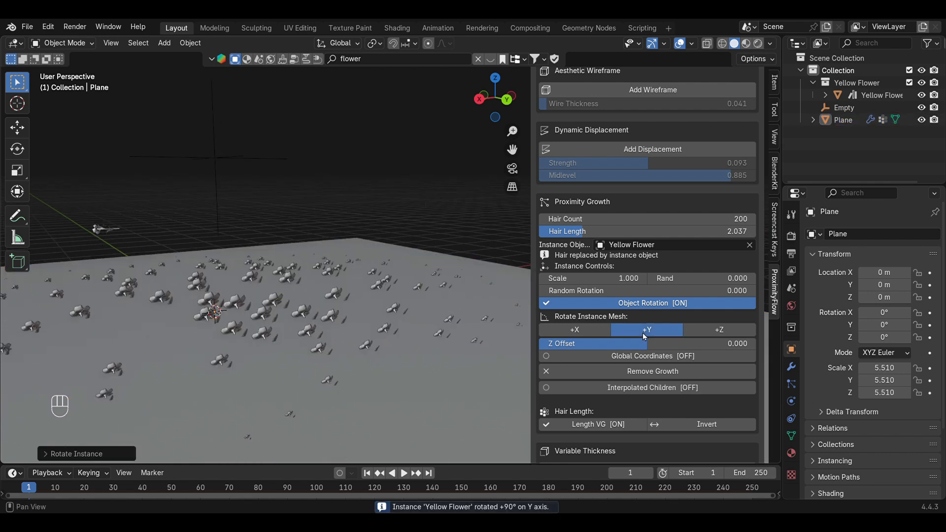
middle_click_drag(389, 375, 323, 389)
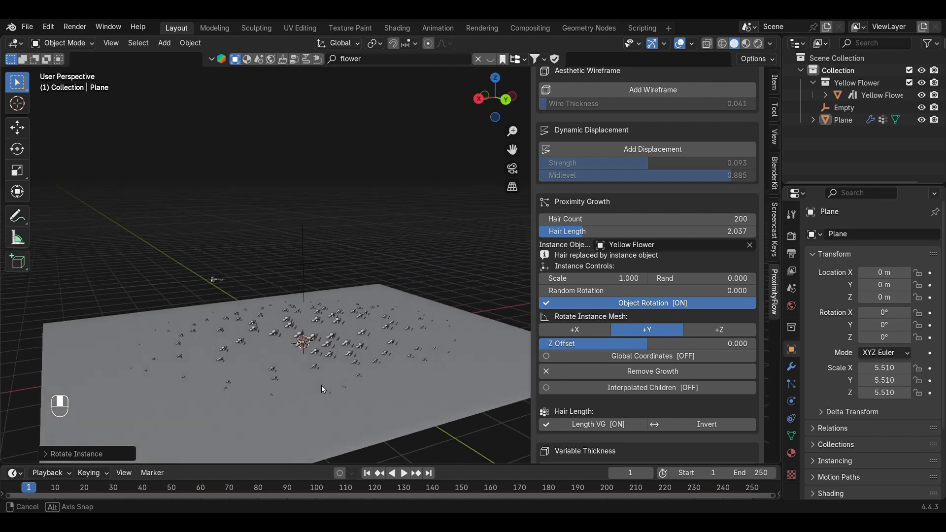
Hide the source flower in front view, then select the plane and set the instances' Z offset to 0.385.
left_click(321, 385)
key("KP_1")
left_click(312, 290)
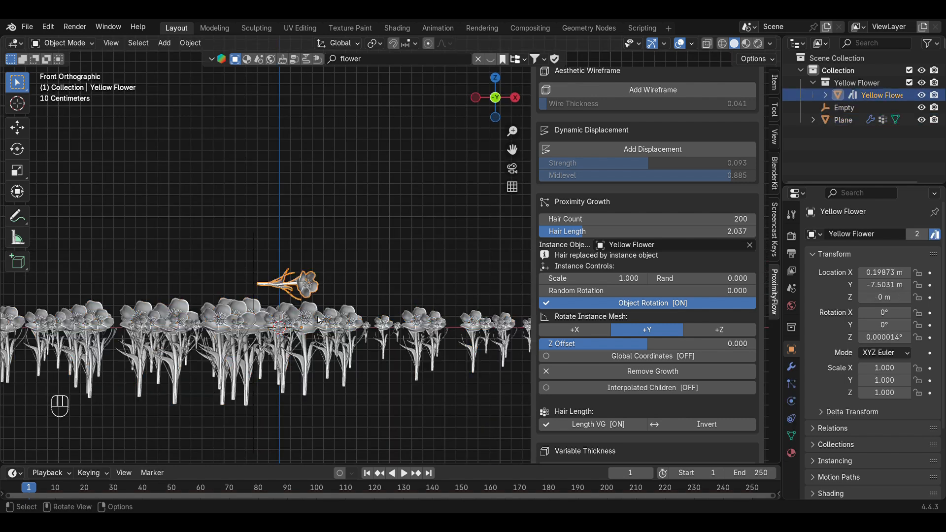
left_click(292, 365)
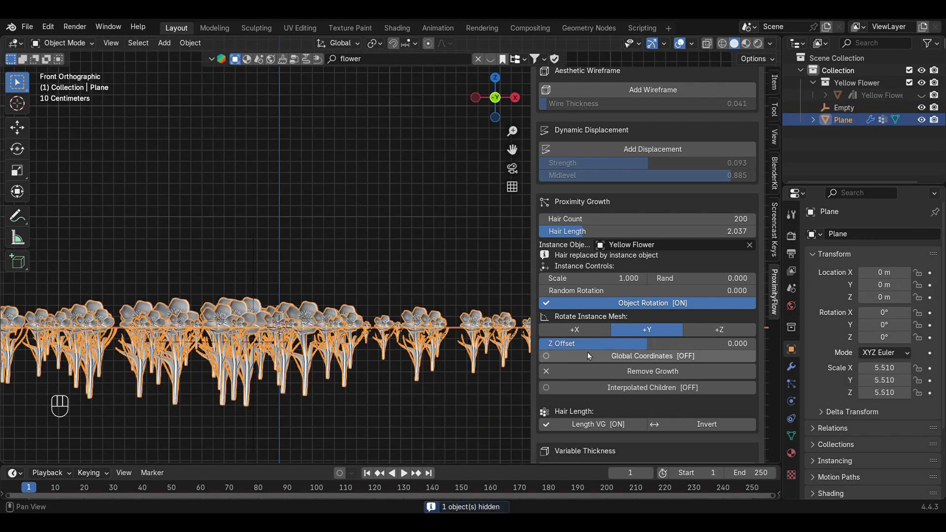
left_click_drag(647, 343, 652, 344, "shift")
middle_click_drag(471, 345, 362, 330)
scroll(468, 367, "down", 2)
Select the empty and slide it across the flowers with its height locked, leaving it near the plane's center.
left_click(410, 172)
scroll(409, 316, "down", 1)
scroll(325, 358, "down", 2)
left_click(856, 107)
key("g")
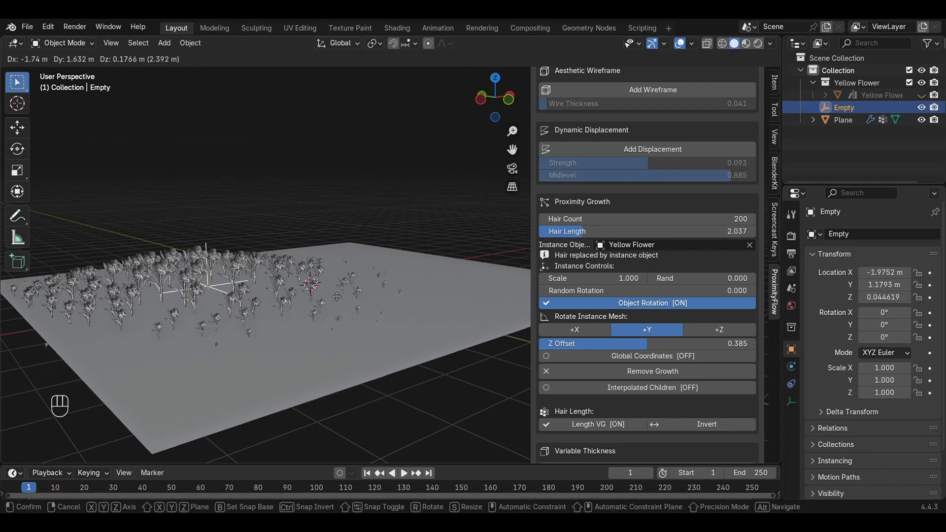
key("shift+z")
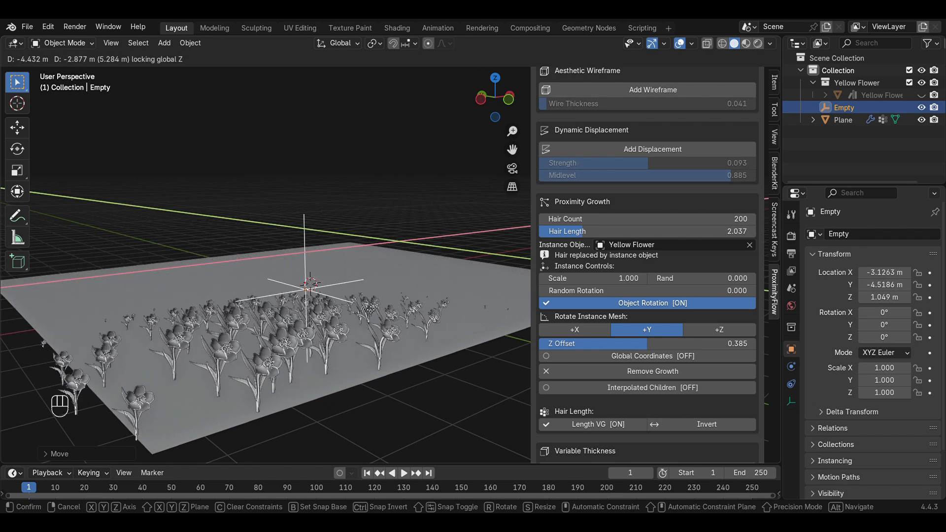
left_click(382, 272)
Set the instance scale to 1.090, its scale randomness to 0.306 and the random rotation to 0.043.
mouse_move(579, 279)
left_mouse_down("shift")
mouse_move(547, 279)
mouse_move(592, 279)
left_mouse_up("shift")
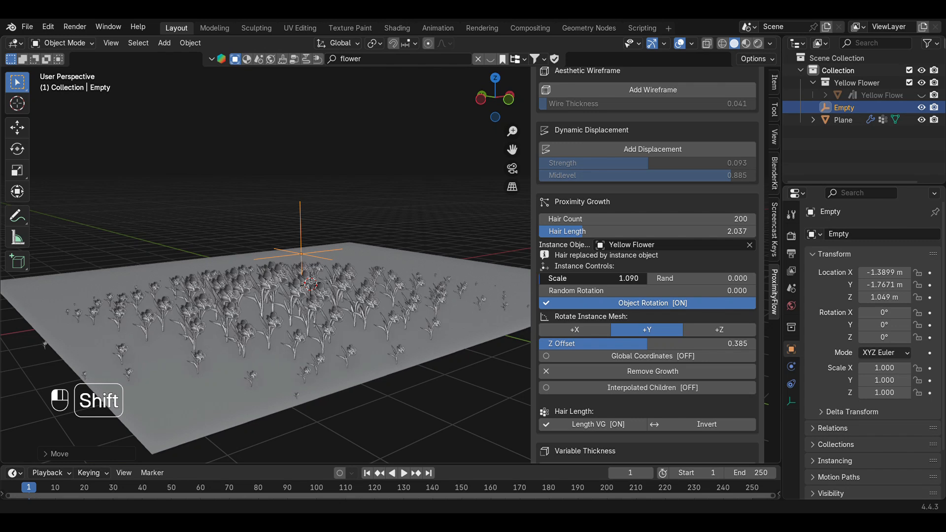
mouse_move(679, 280)
left_mouse_down("shift")
mouse_move(749, 280)
mouse_move(648, 294)
mouse_move(670, 291)
left_mouse_up("shift")
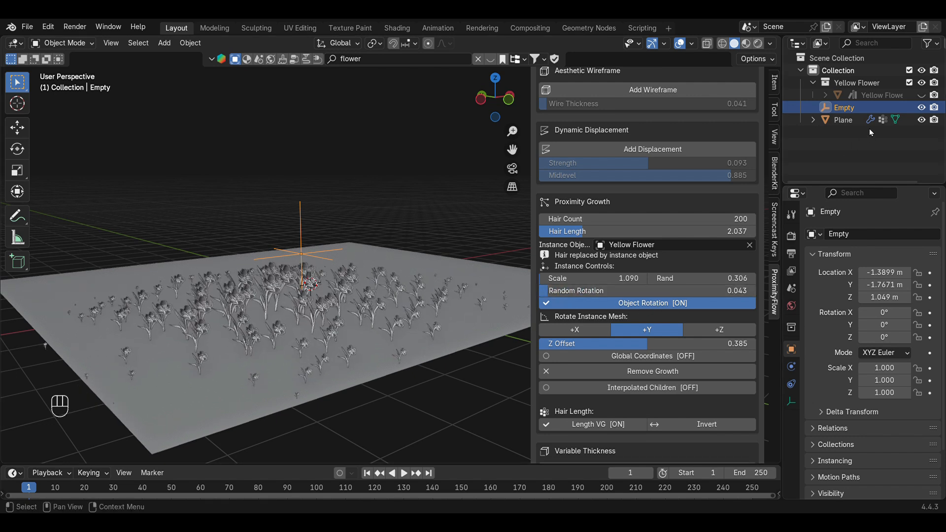
Select the source Yellow Flower and try rotating it freely and with trackball rotation to test the instances' response.
scroll(371, 307, "down", 3)
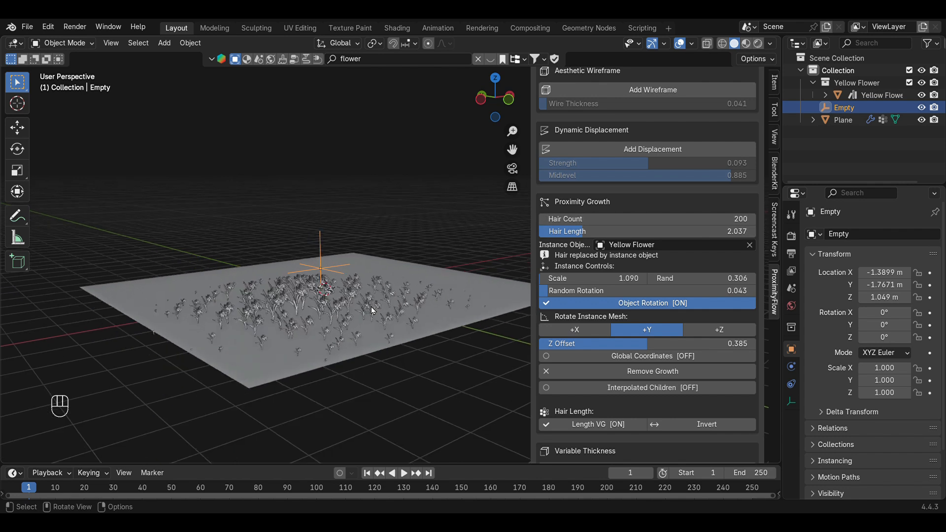
left_click(517, 321)
mouse_move(483, 339)
middle_mouse_down()
mouse_move(475, 327)
mouse_move(471, 341)
middle_mouse_up()
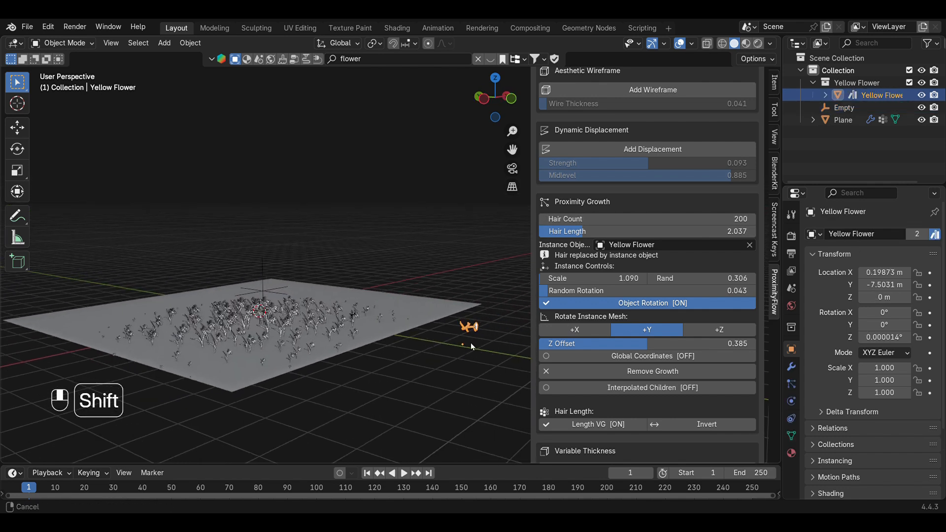
scroll(471, 342, "up", 2)
key("r")
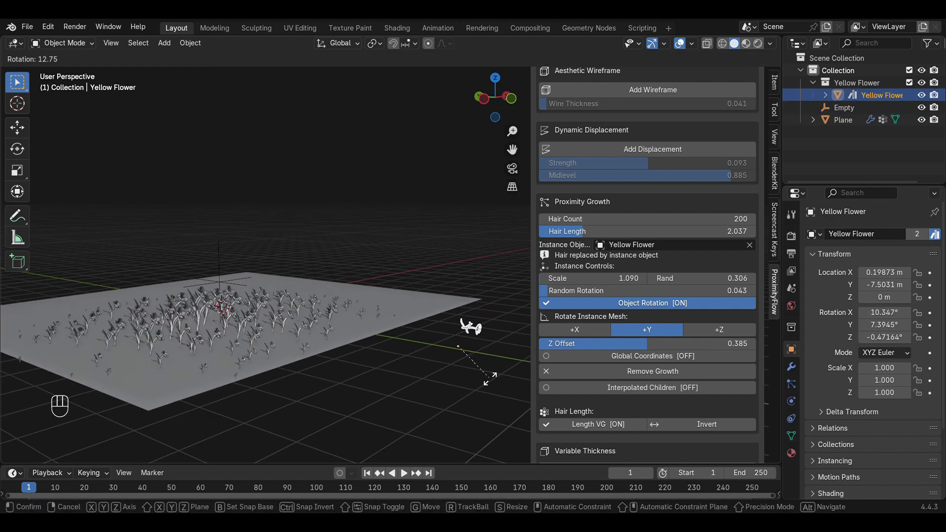
key("r")
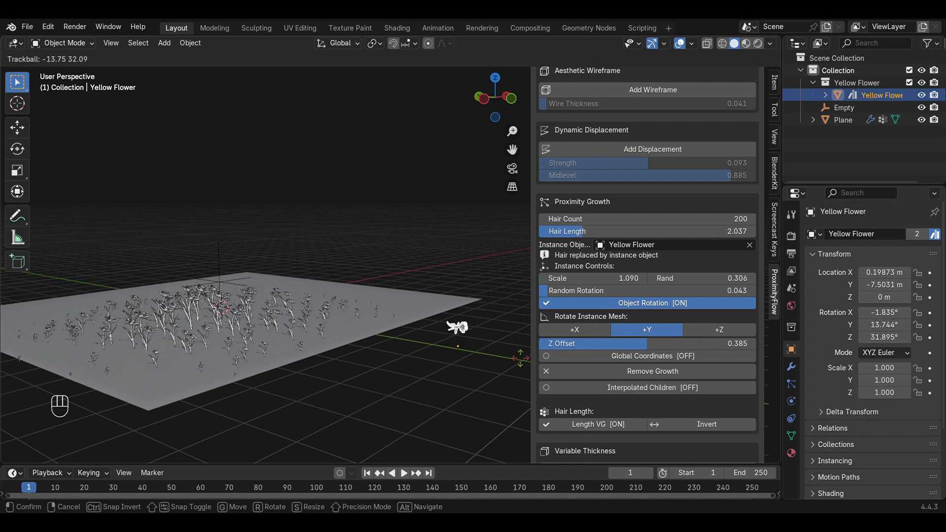
key("Escape")
Try global coordinates for the instances, test moving the source flower and the empty, and undo these changes.
left_click(675, 358)
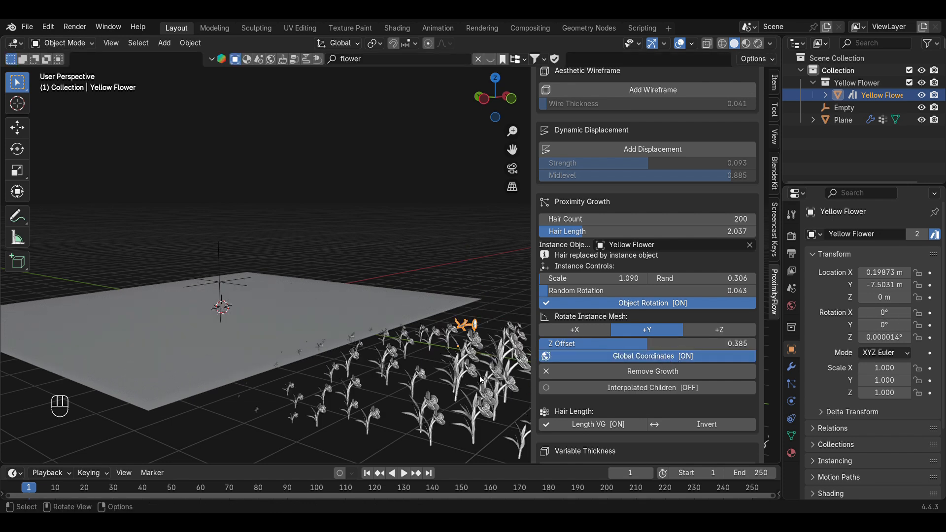
key("g")
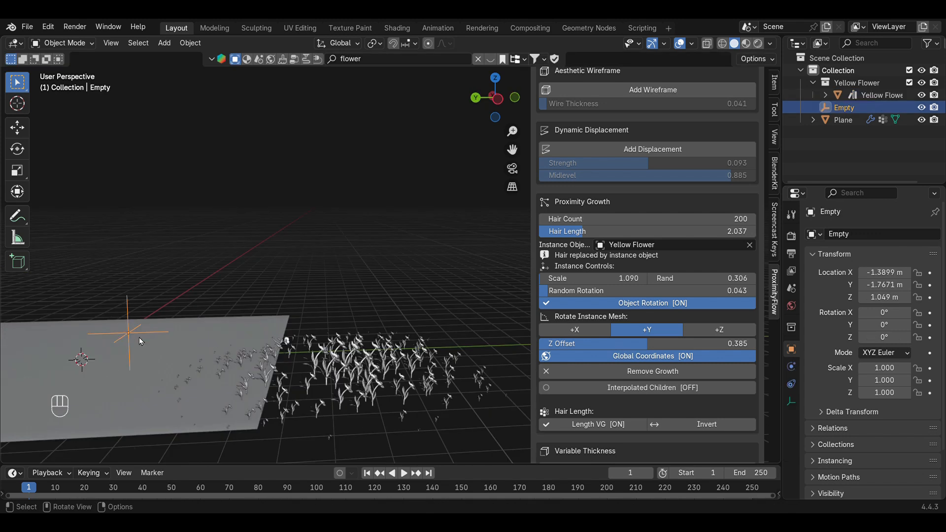
key("g")
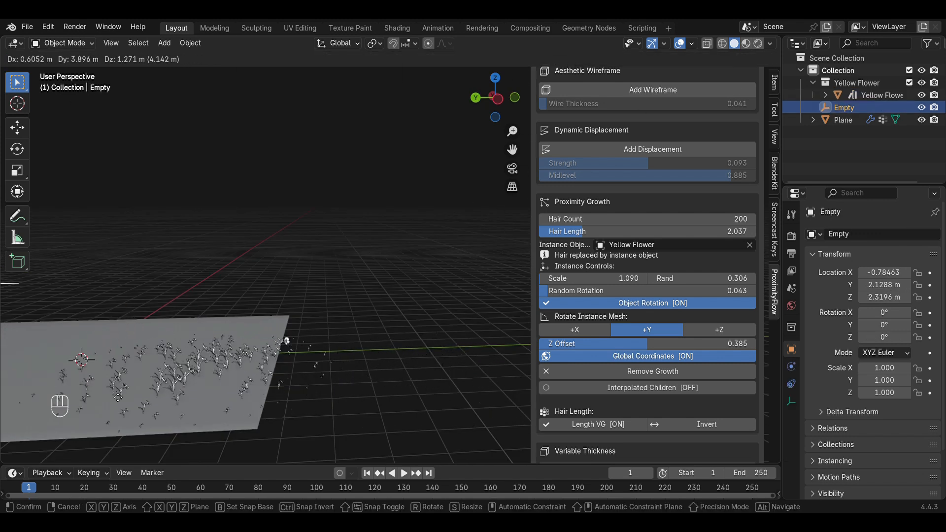
left_click(197, 395)
key("ctrl+z")
key("ctrl+z")
key("ctrl+z")
Invert the hair length vertex group so the flowers shrink around the empty.
middle_click_drag(212, 320, 338, 324)
scroll(699, 339, "down", 1)
left_click(702, 400)
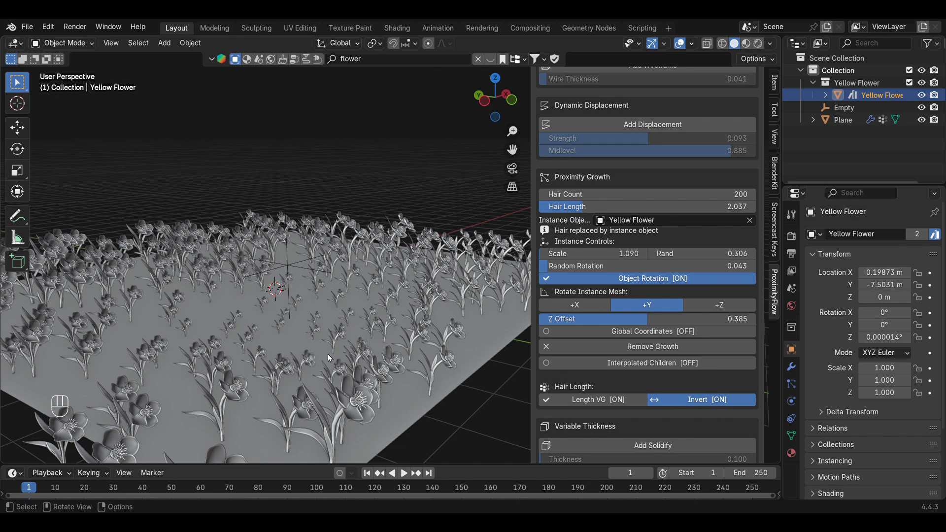
Slide the empty horizontally across the plane to the corner nearest the source flower, keeping its height locked.
left_click(290, 273)
scroll(290, 274, "down", 2)
key("g")
key("shift+z")
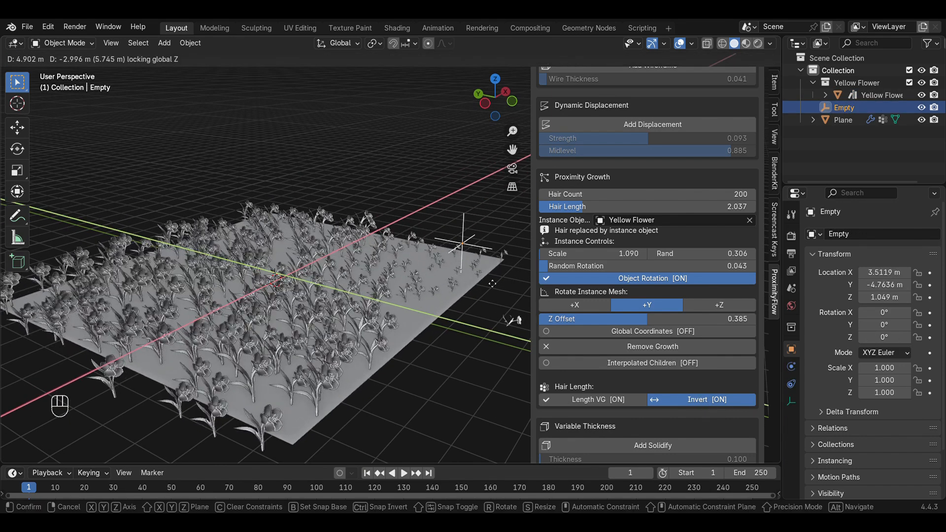
left_click(492, 283)
Set the influence distance to 16.290 and lower the empty vertically to about Z 0.804 m.
scroll(634, 335, "up", 12)
mouse_move(611, 93)
left_mouse_down()
mouse_move(641, 93)
mouse_move(611, 93)
left_mouse_up()
key("g")
key("z")
Try sliding the empty horizontally across the flower field with its height locked, and cancel the move.
key("g")
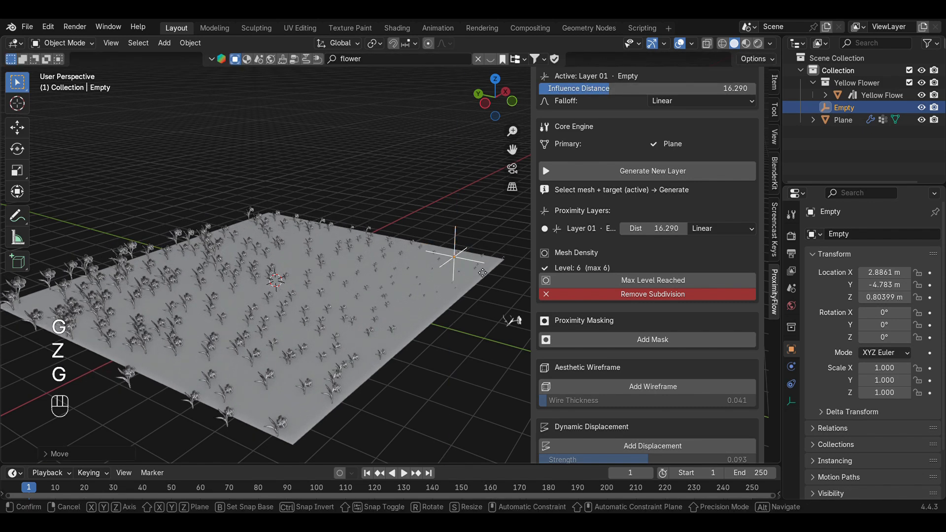
key("shift+z")
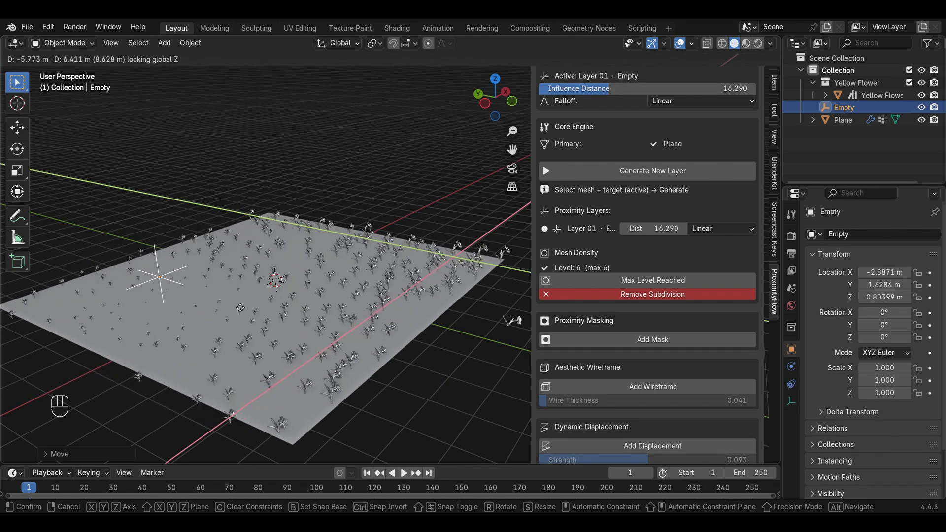
key("Escape")
scroll(691, 302, "down", 15)
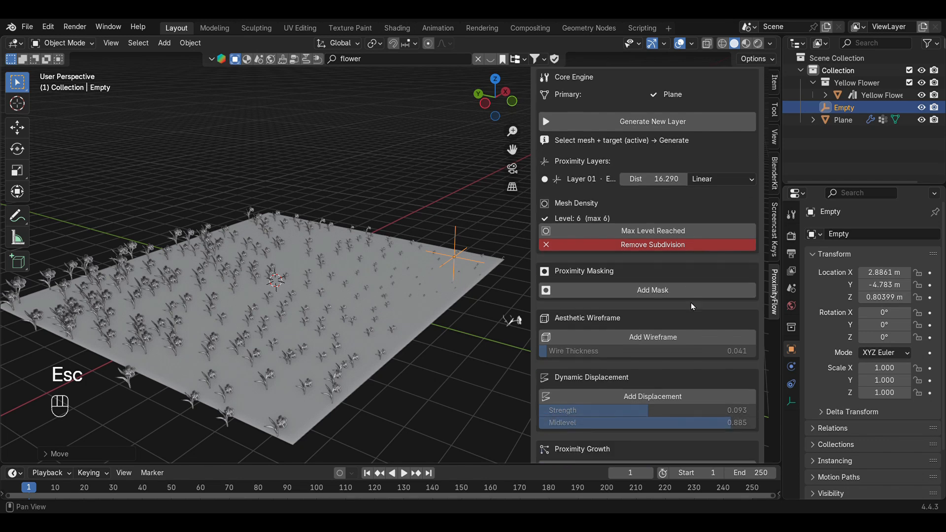
Remove the proximity growth and slide the empty horizontally to about X -1.321 m, Y -1.322 m with its height locked.
left_click(684, 274)
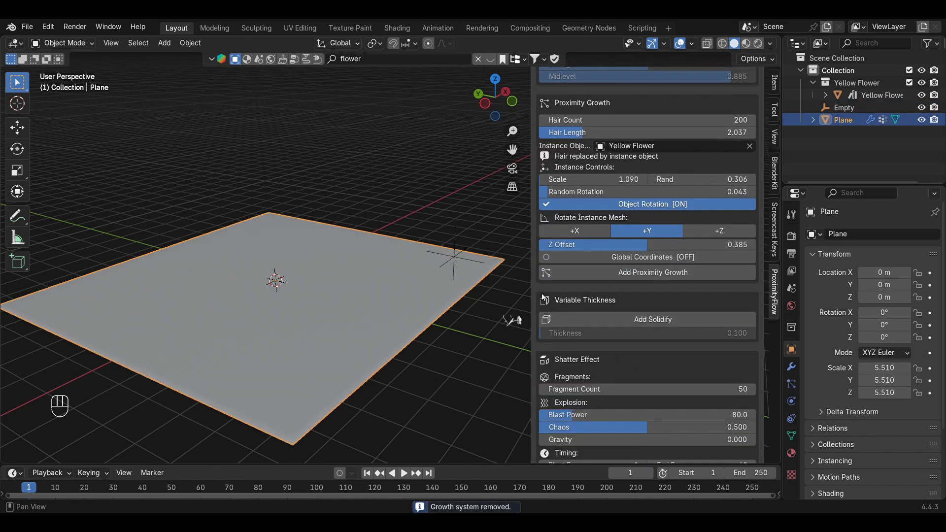
left_click(451, 256)
key("g")
key("shift+z")
left_click(269, 319)
Add Solidify to the plane and inspect the thickened shell's corners and edges, circling the broken areas with annotations.
scroll(650, 296, "up", 15)
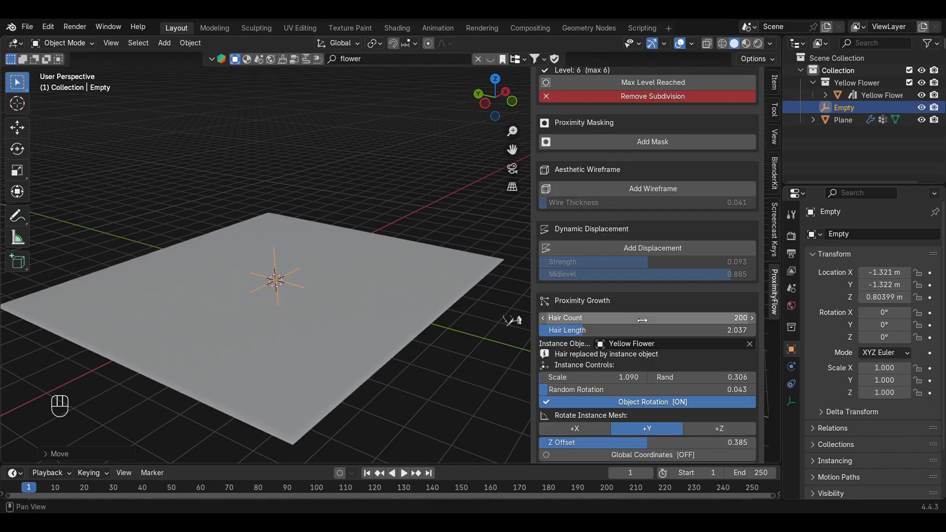
scroll(630, 271, "down", 15)
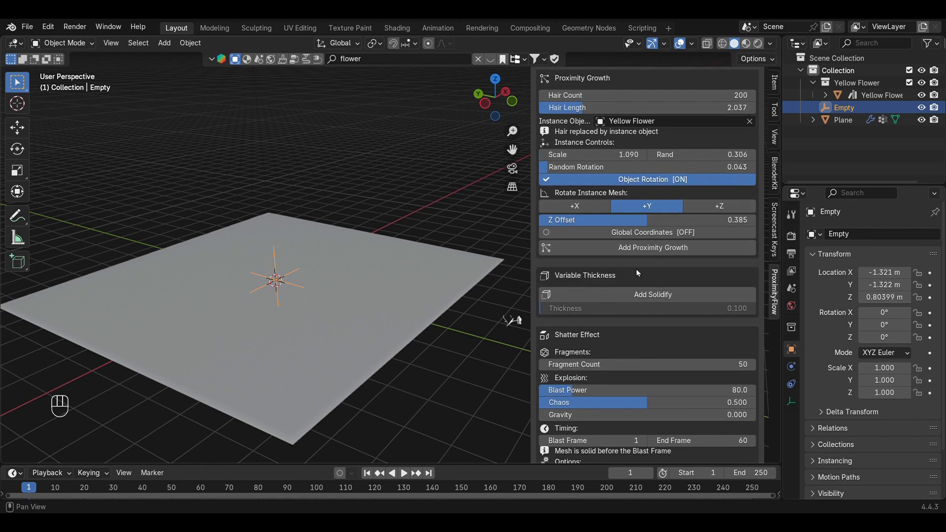
left_click(652, 246)
middle_click_drag(155, 307, 288, 275, "shift")
scroll(184, 254, "up", 3)
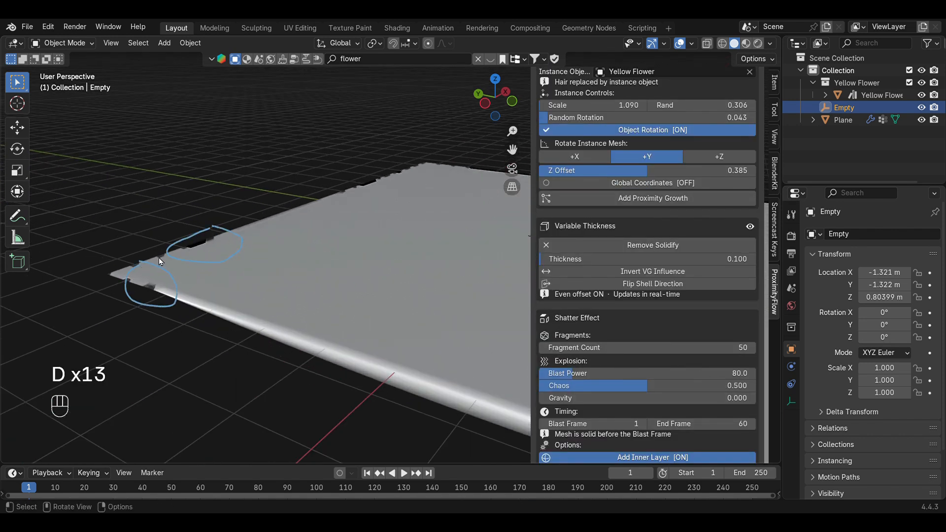
scroll(160, 261, "down", 1)
scroll(384, 197, "down", 2)
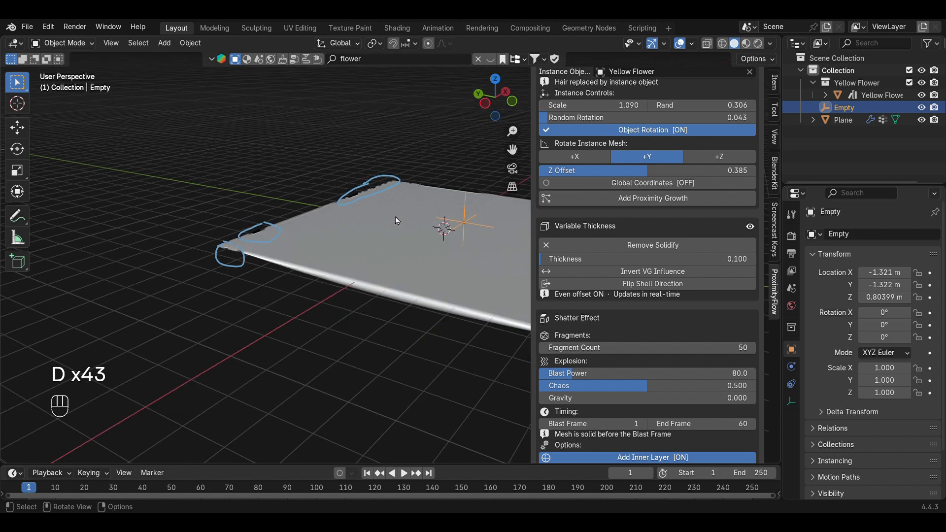
middle_click_drag(395, 217, 323, 221, "shift")
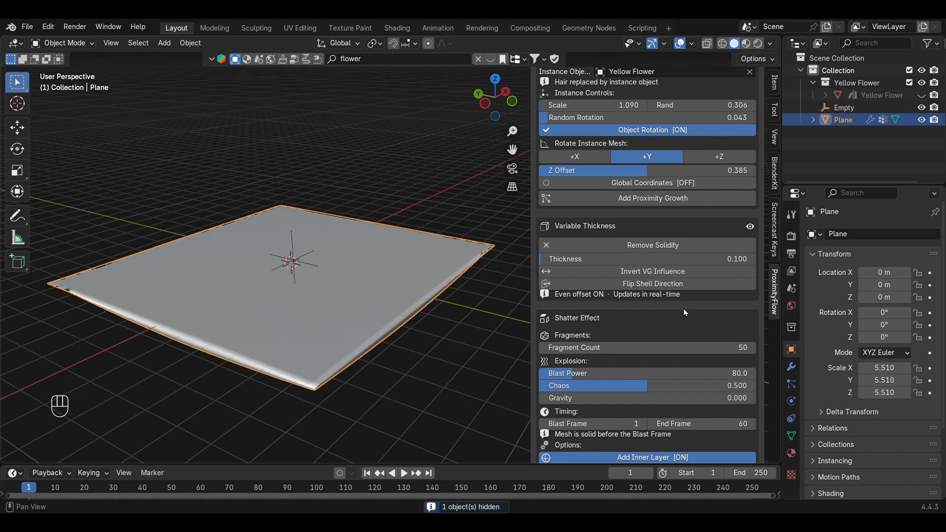
Flip the plane's normals and set the Solidify thickness to 0.666.
scroll(683, 306, "up", 20)
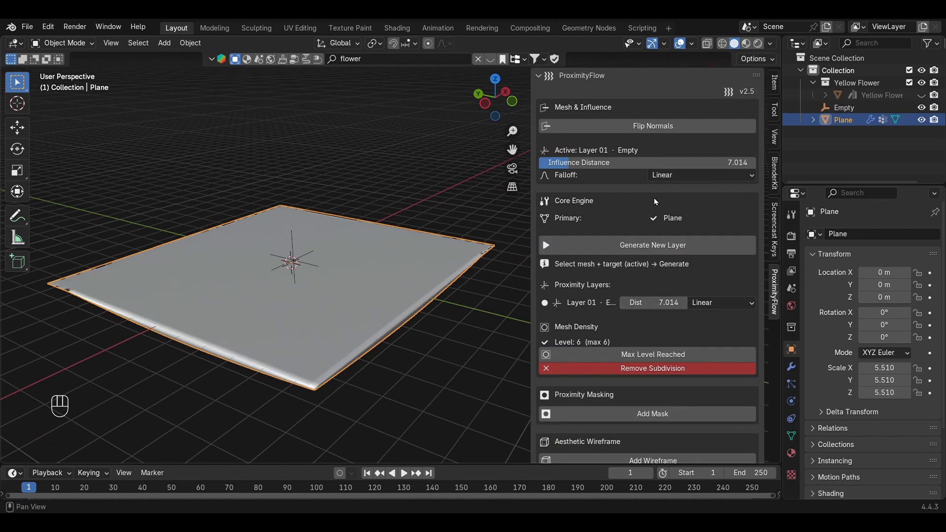
left_click(669, 127)
scroll(657, 184, "down", 18)
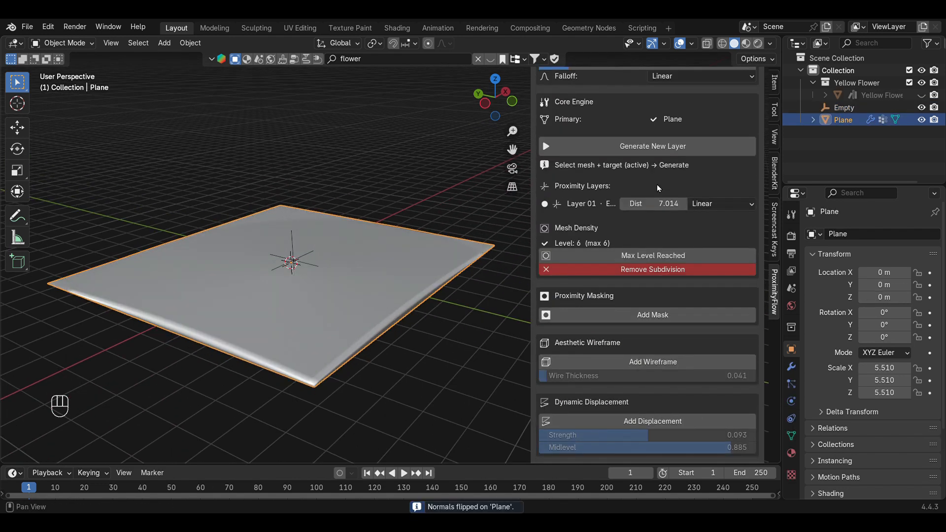
scroll(657, 184, "down", 8)
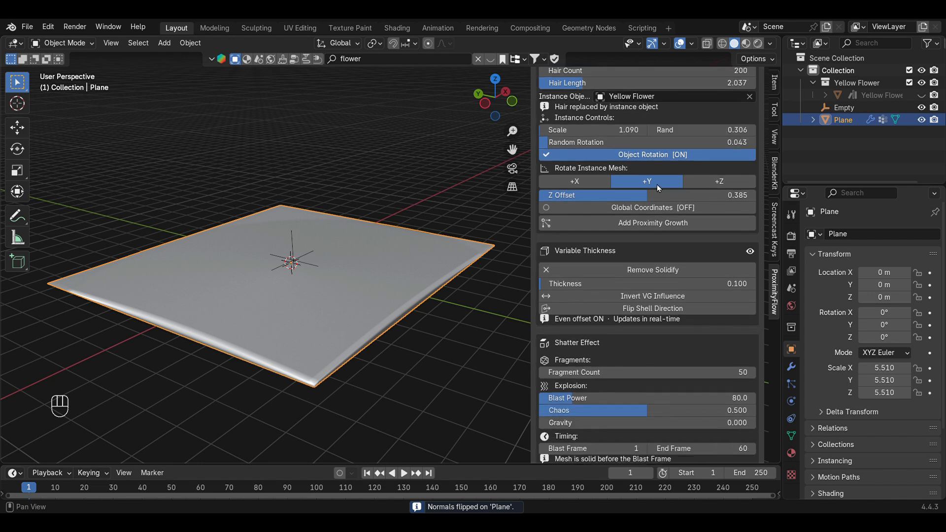
left_click_drag(569, 238, 688, 237)
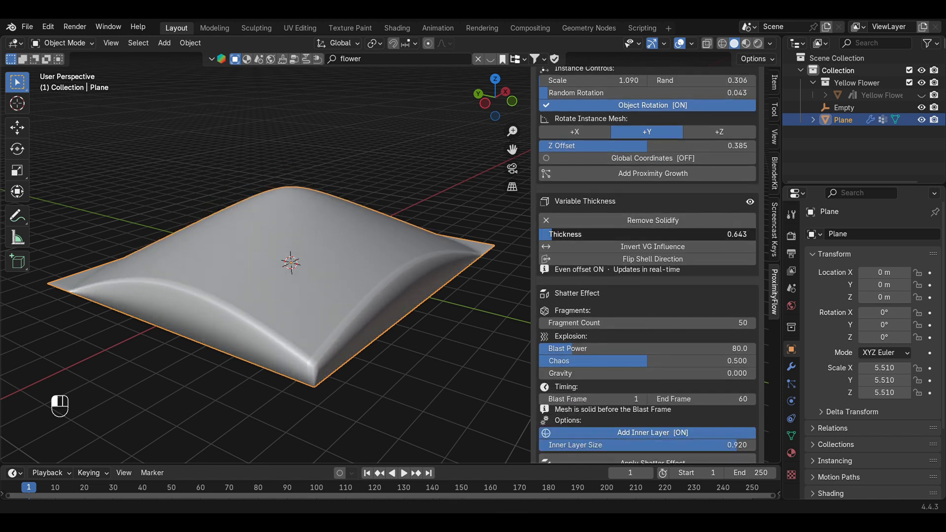
Move the empty above the plane to about Z 3.486 m, and undo the further horizontal slide.
left_click(826, 111)
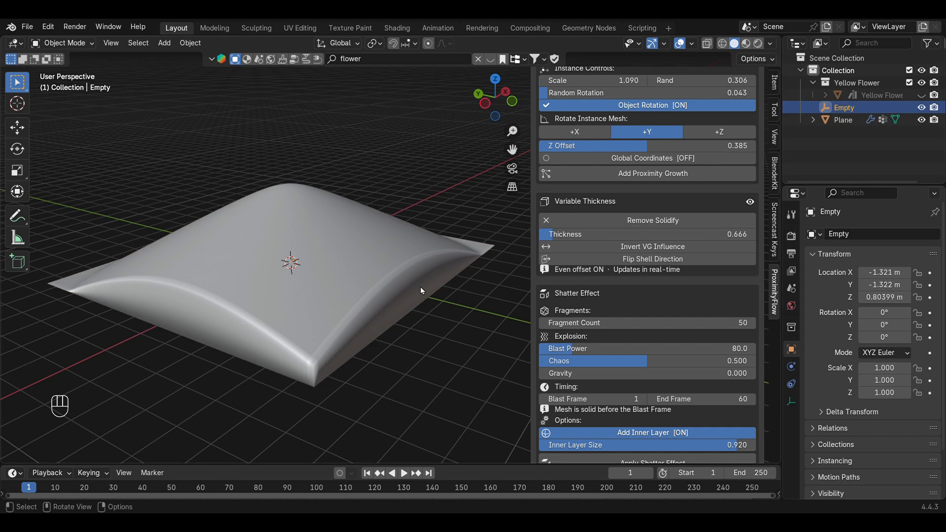
key("g")
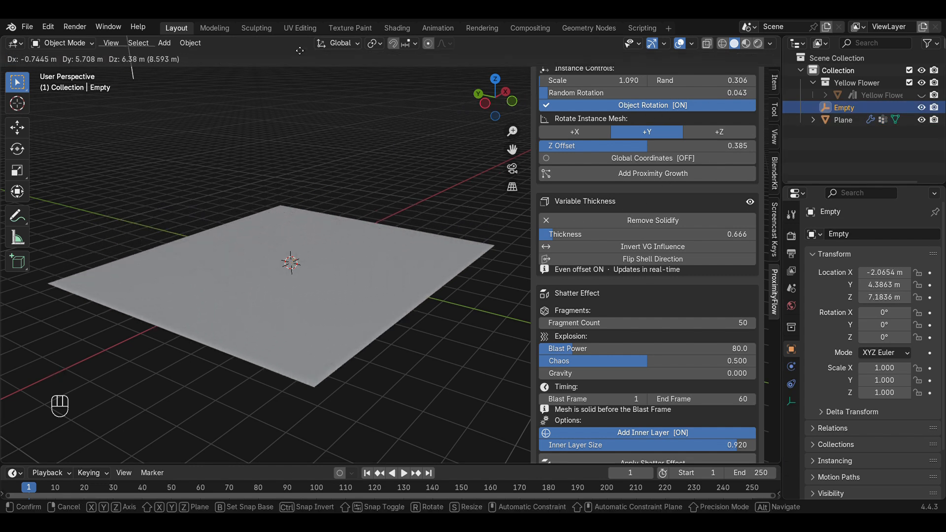
left_click(579, 174)
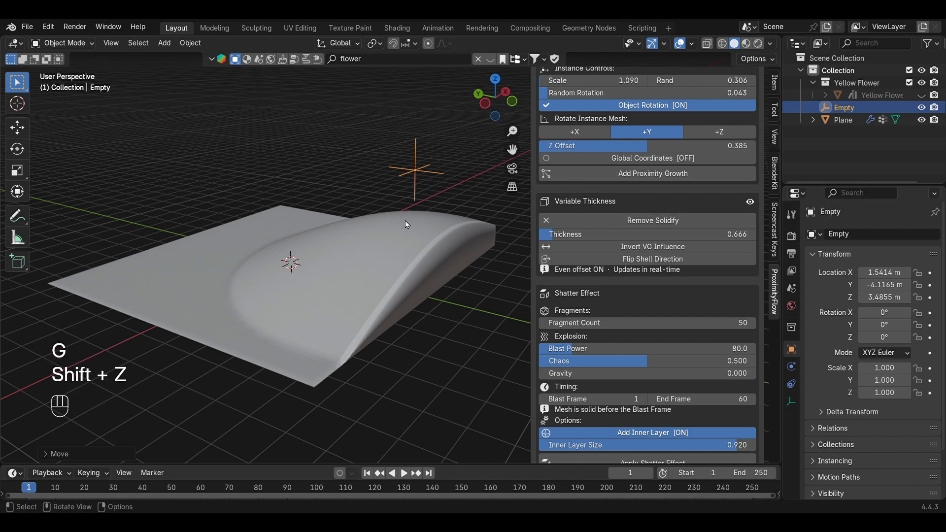
key("ctrl+z")
Invert the thickness's vertex group influence and move the empty to about X -2.763 m, Y -2.090 m, Z 4.293 m.
left_click(663, 246)
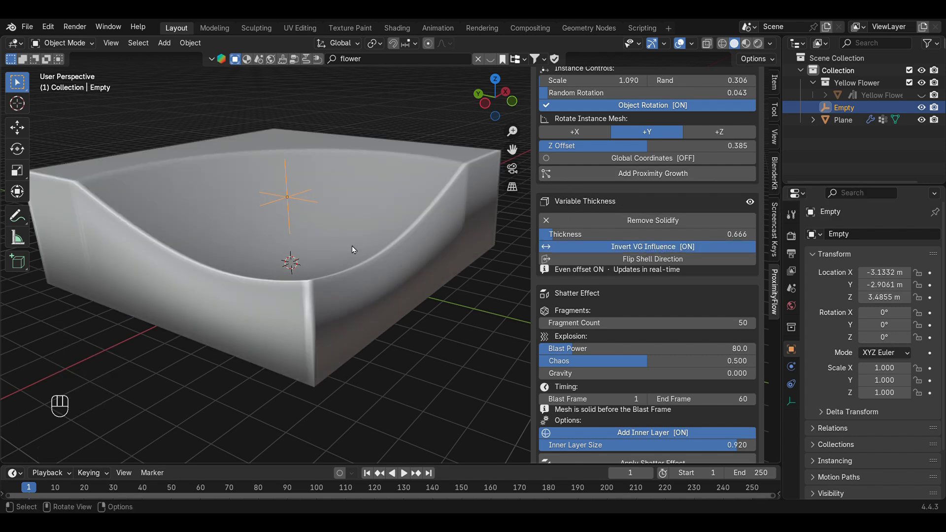
key("g")
key("shift+z")
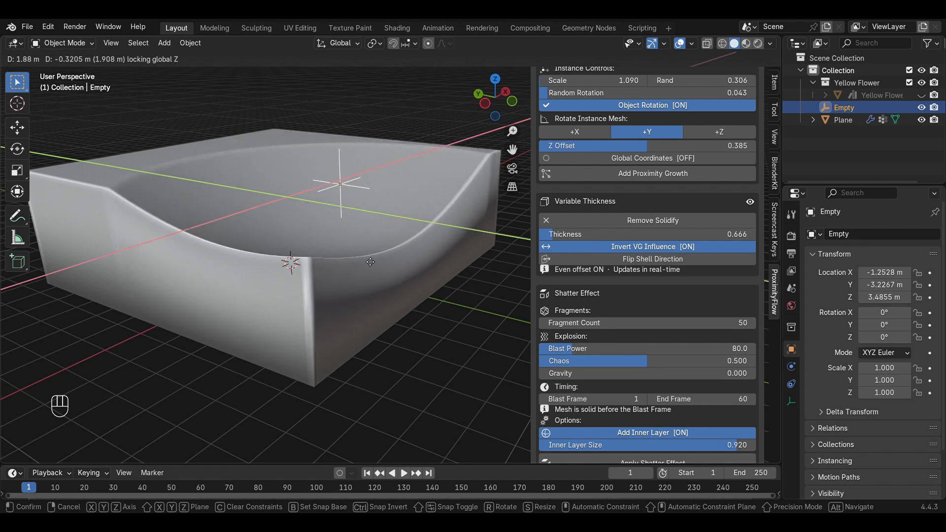
left_click(337, 263)
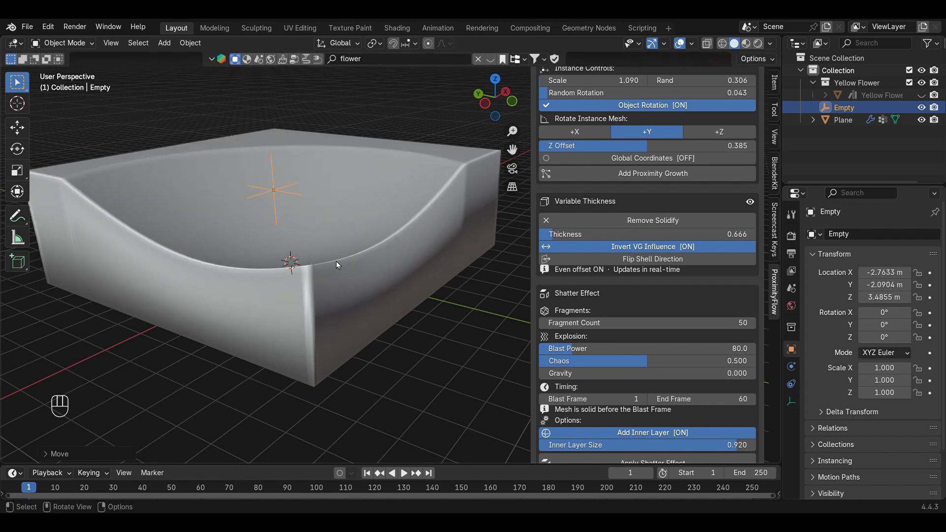
key("g")
key("z")
left_click(601, 251)
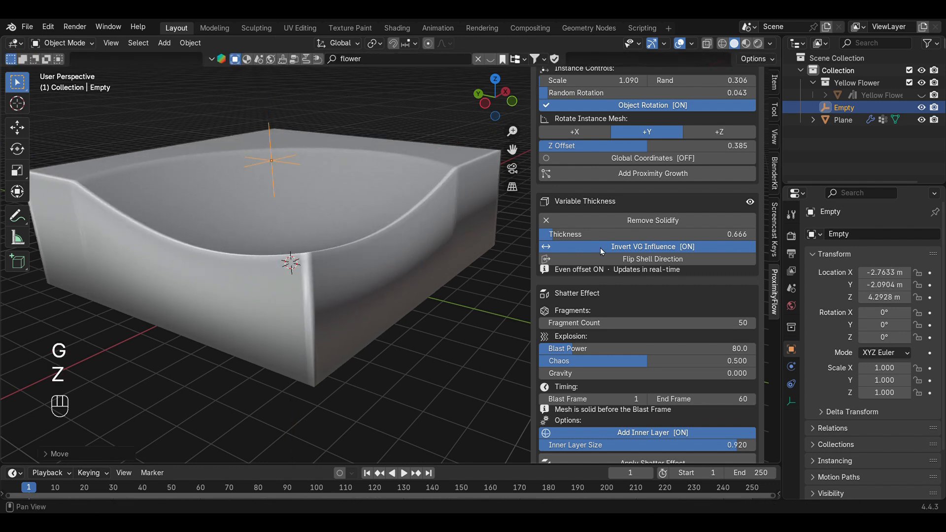
Turn off the inverted influence and flip the shell direction, testing the thickness by sliding the empty with its height locked.
left_click(655, 246)
left_click(650, 259)
middle_click_drag(493, 310, 386, 339)
key("Escape")
key("g")
key("shift+z")
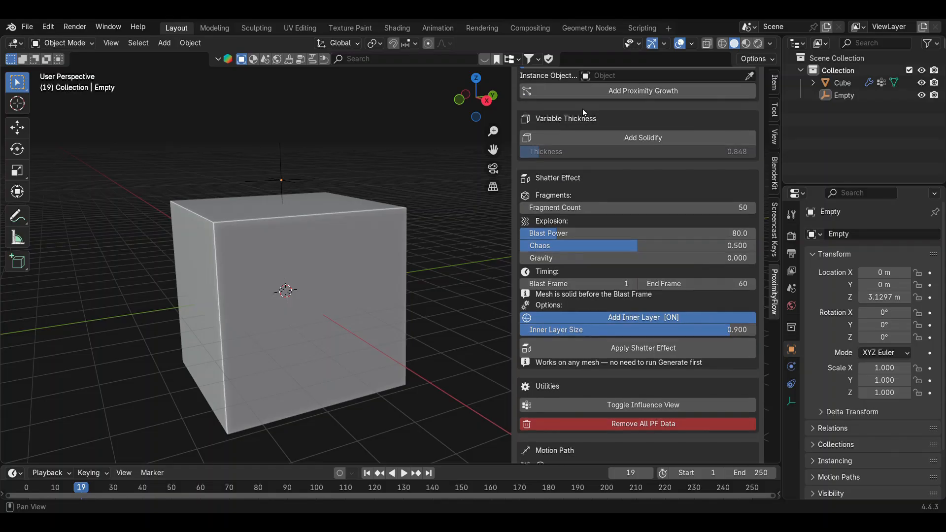
Add a first level of subdivision to the cube's mesh density.
scroll(582, 109, "up", 10)
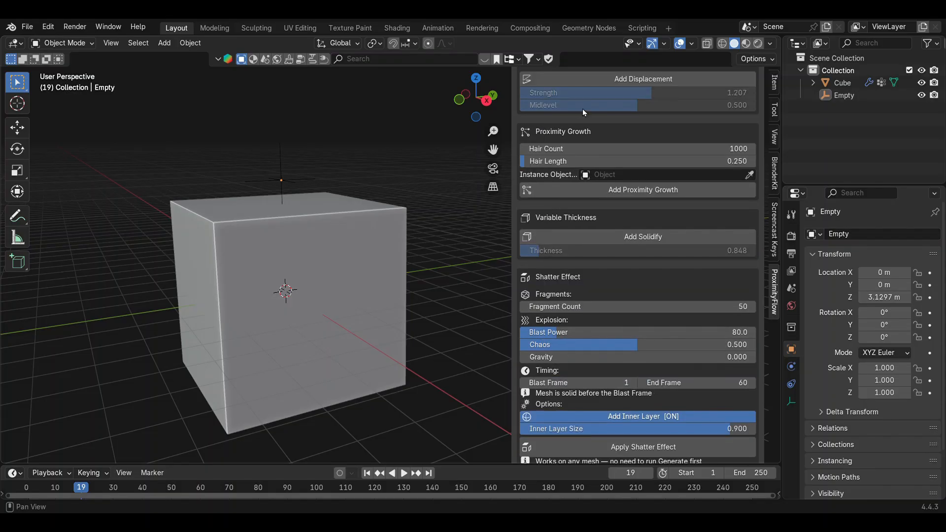
scroll(582, 108, "up", 3)
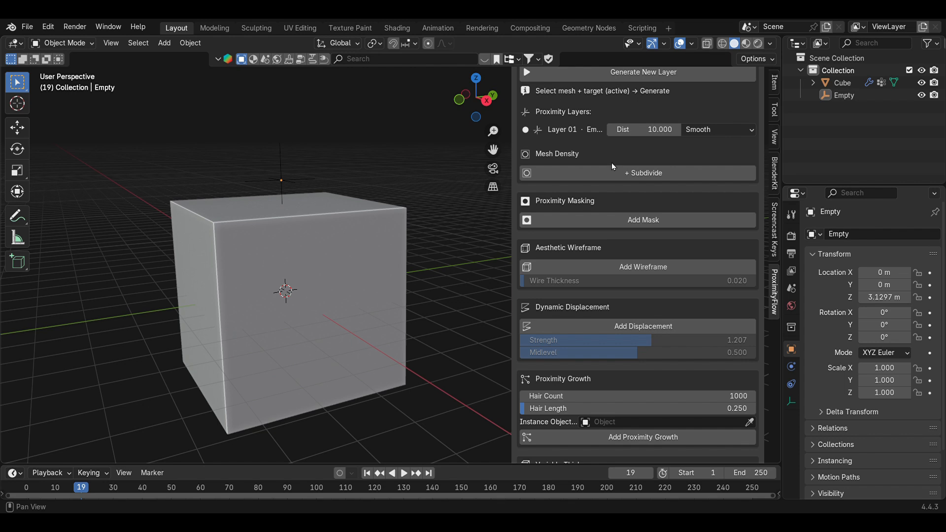
left_click(664, 176)
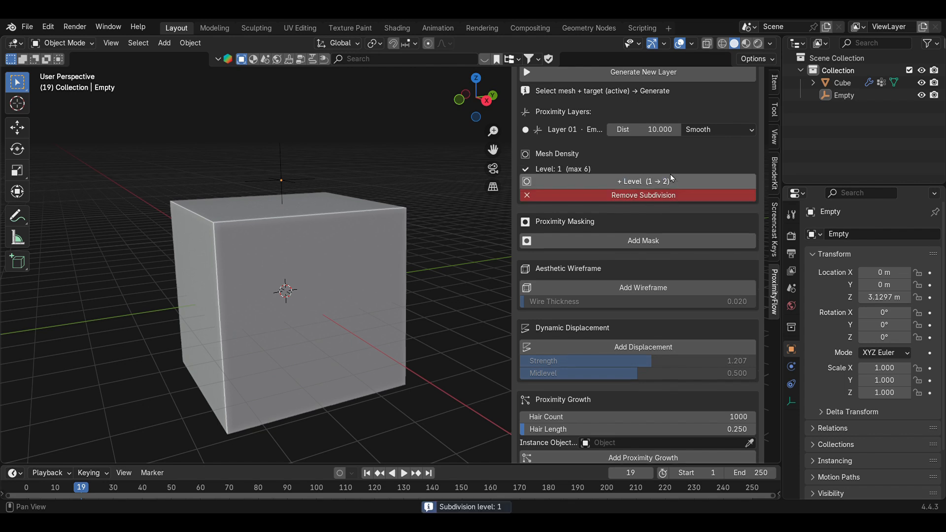
Set the shatter effect's fragment count to 10 and its blast power to 120.
scroll(670, 182, "down", 15)
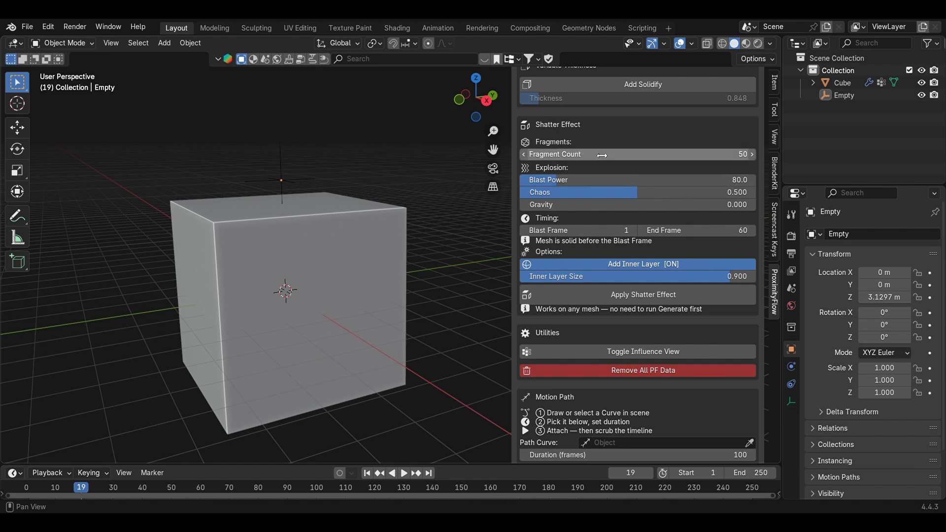
left_click(640, 154)
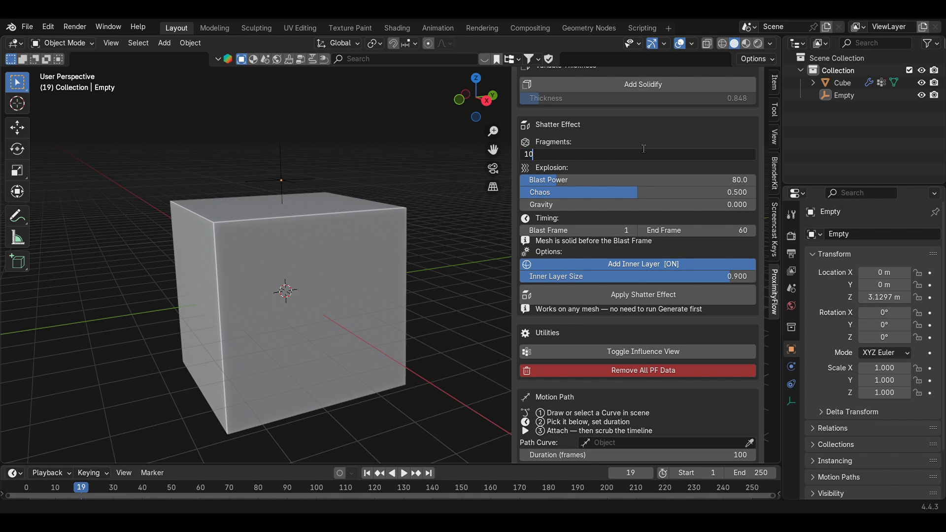
key("Return")
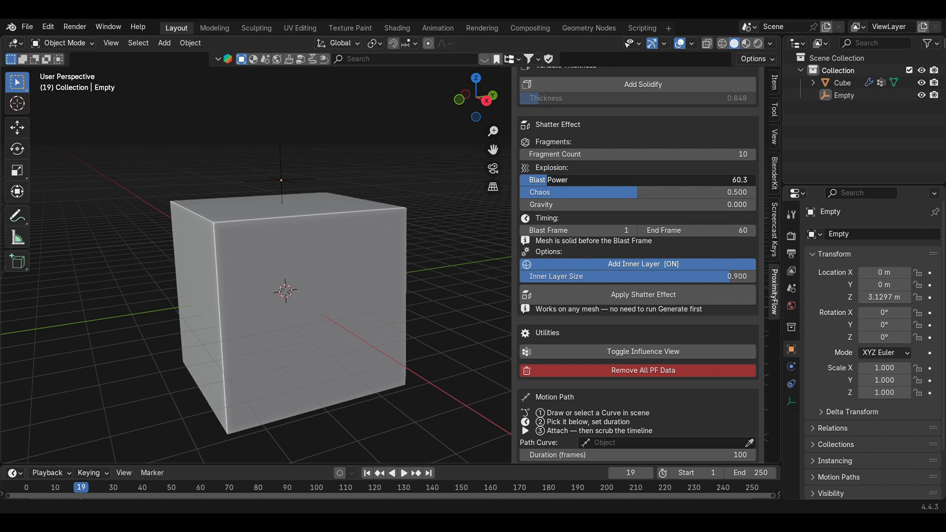
double_click(549, 181)
type("120")
key("Return")
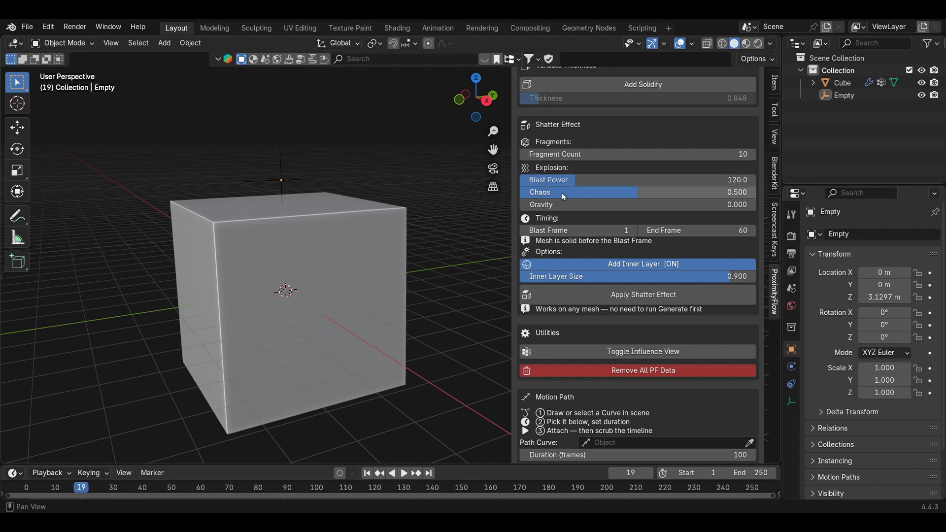
Set the shatter effect's chaos to 0.2 and, after trying higher values, its gravity to 0.
left_click_drag(614, 190, 766, 205)
double_click(632, 196)
type("0.2")
key("Return")
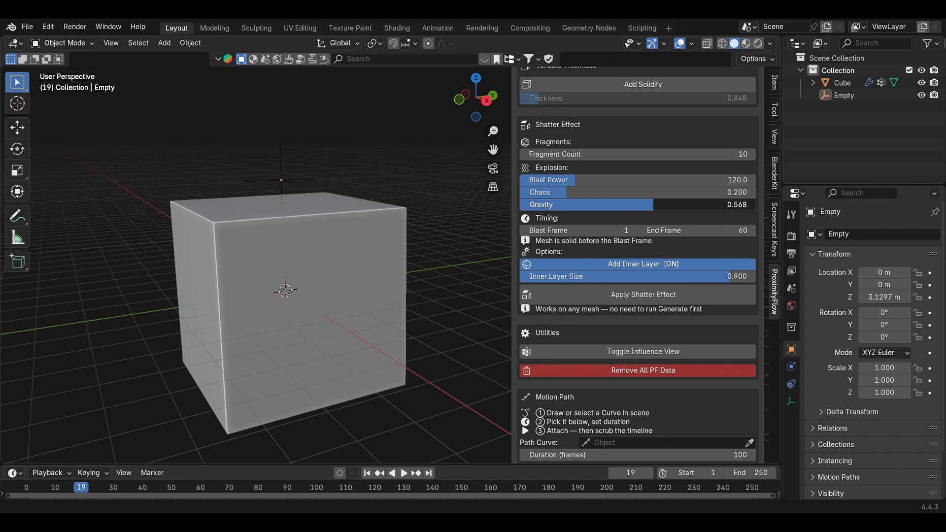
left_click_drag(653, 205, 704, 205)
left_click_drag(639, 205, 546, 224)
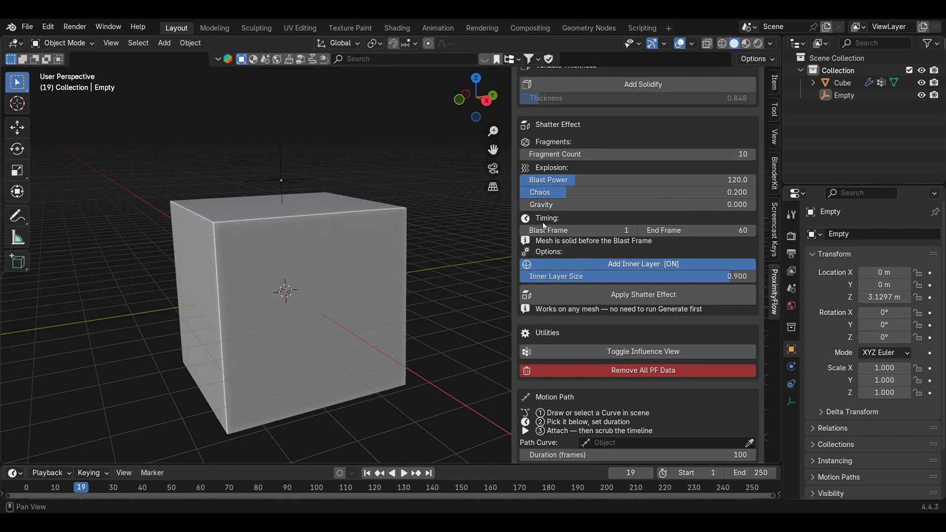
Set the shatter's end frame to 120 and apply the shatter effect to the cube.
left_click(698, 231)
key("Return")
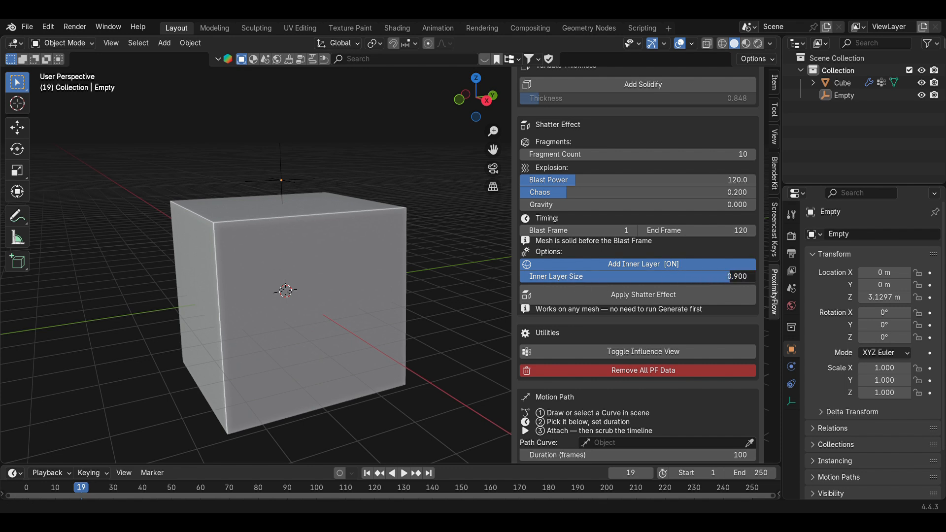
left_click(648, 296)
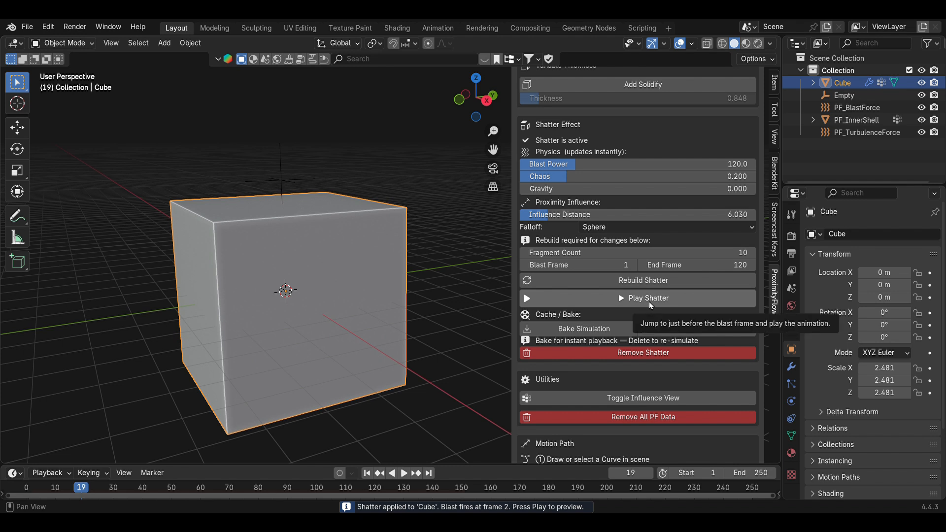
Preview the shatter animation, lower the influence distance to 0.001, and play and pause the simulation again.
left_click(650, 299)
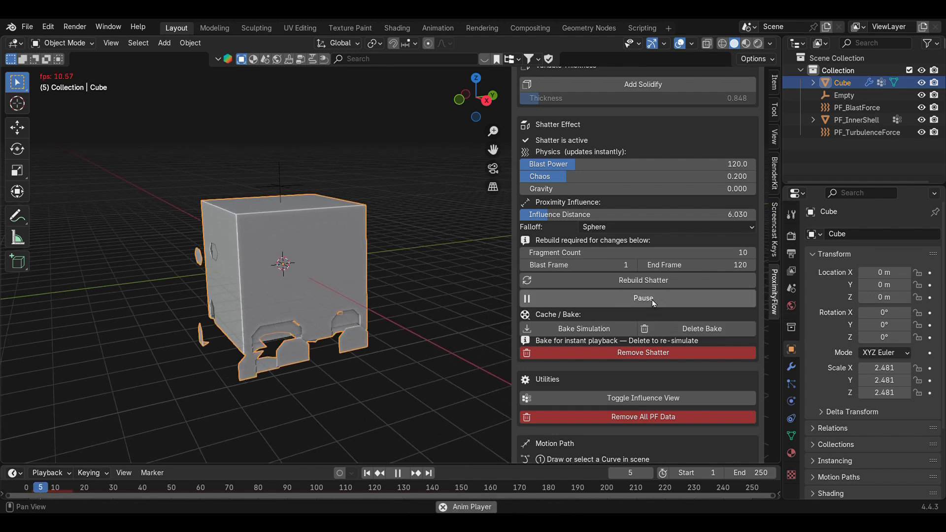
left_click(651, 298)
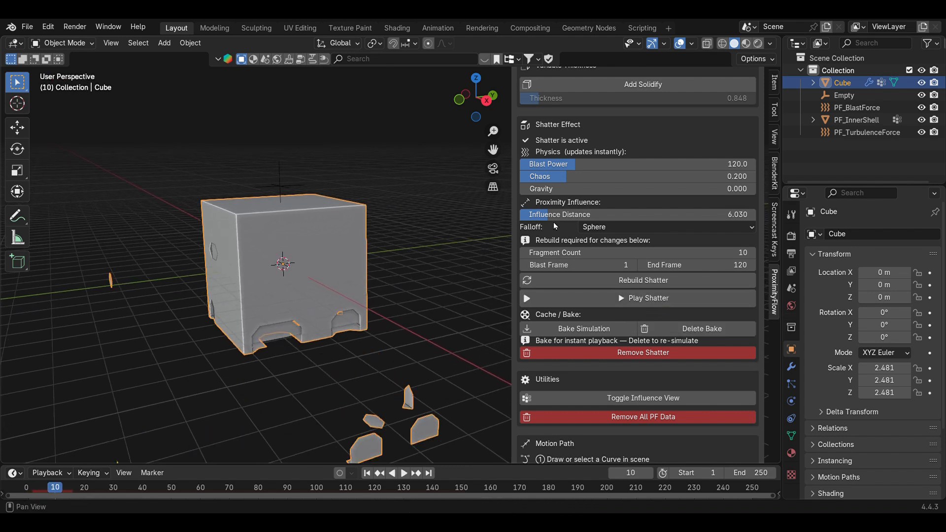
left_click_drag(562, 219, 529, 220)
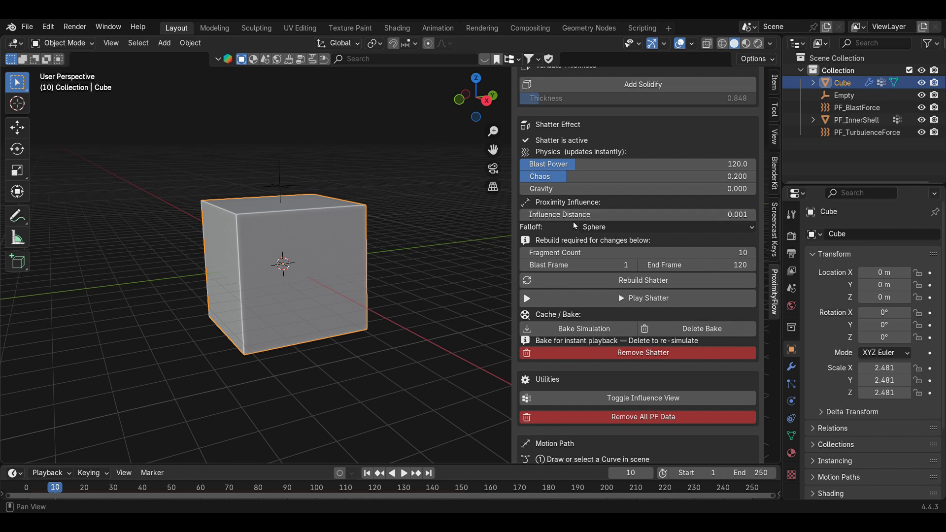
left_click(633, 299)
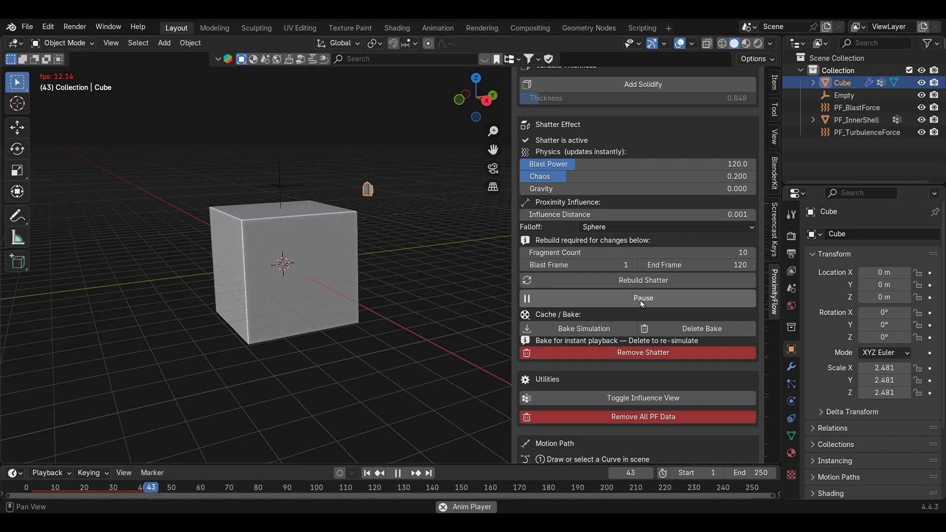
left_click(640, 298)
Raise the shatter's blast power to 300.5 and set both chaos and gravity to 1.000.
left_click_drag(610, 164, 662, 164)
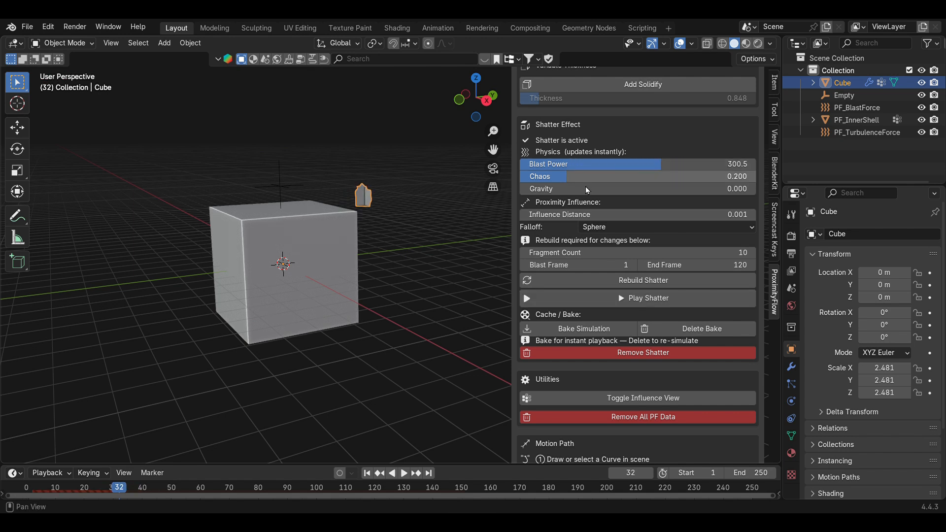
left_click_drag(586, 179, 754, 189)
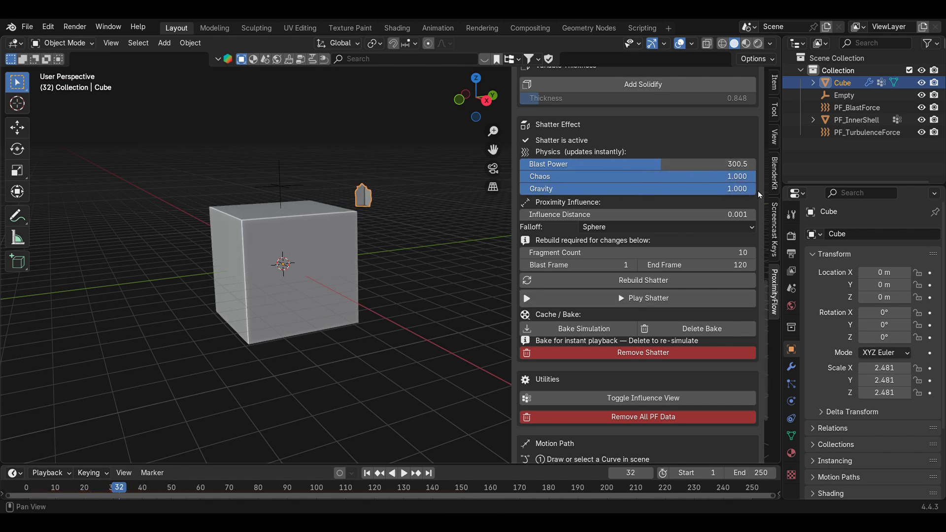
Play and pause the shatter simulation to check the stronger blast, chaos and gravity.
left_click(641, 298)
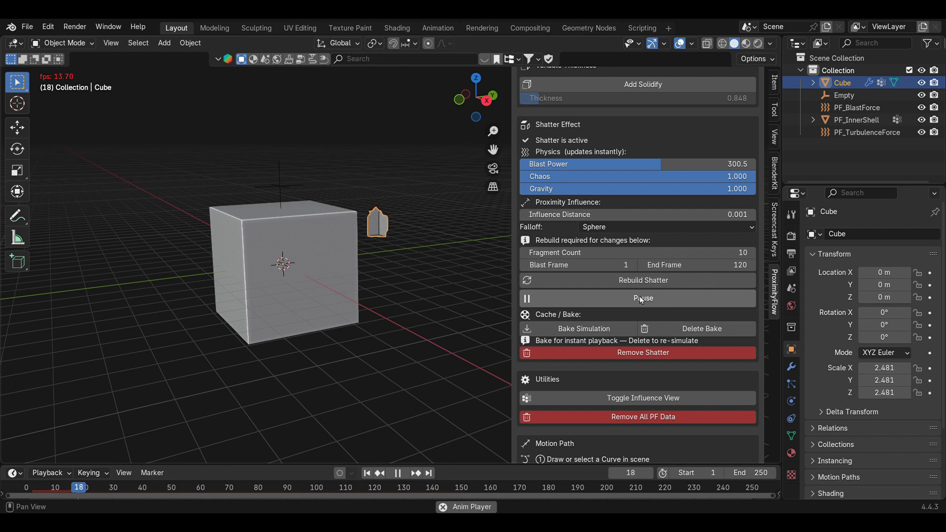
left_click(641, 299)
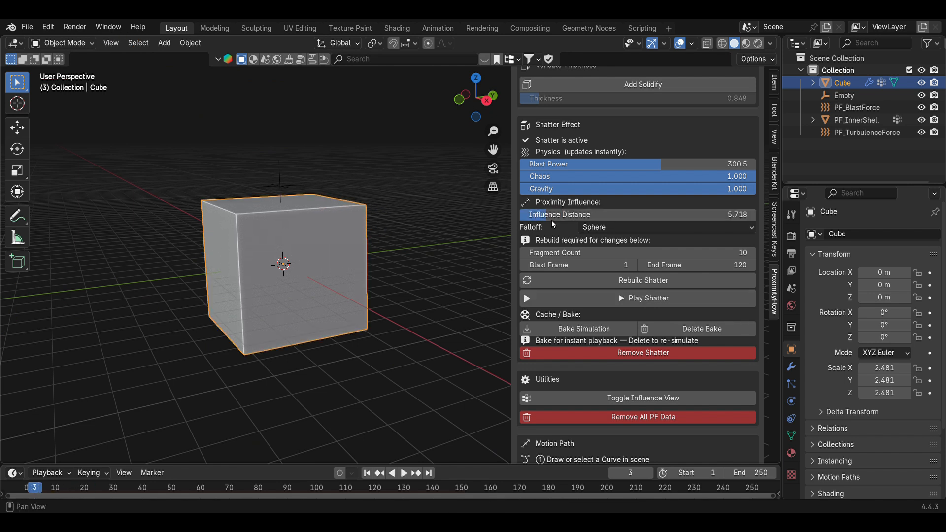
Add a proximity mask to the cube, invert it, and set the proximity layer's distance to 3.738.
scroll(637, 349, "up", 15)
left_click(635, 295)
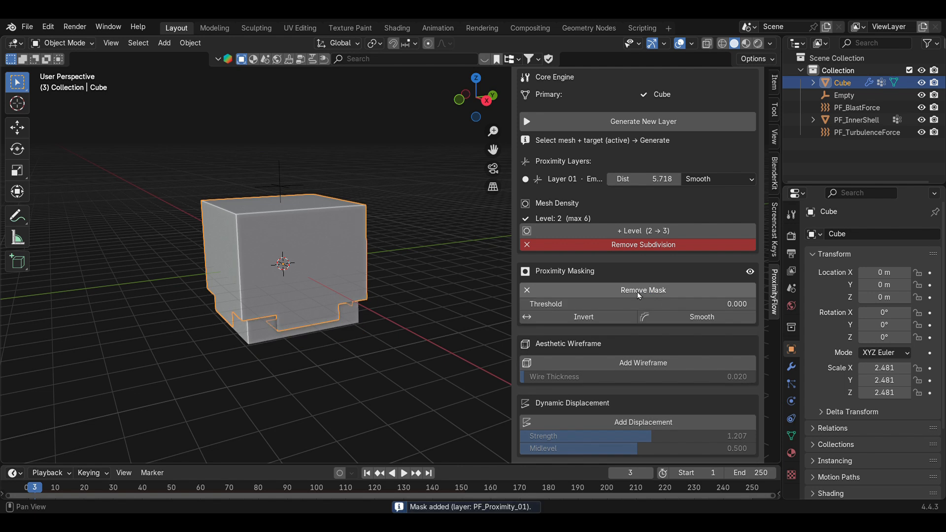
left_click(601, 319)
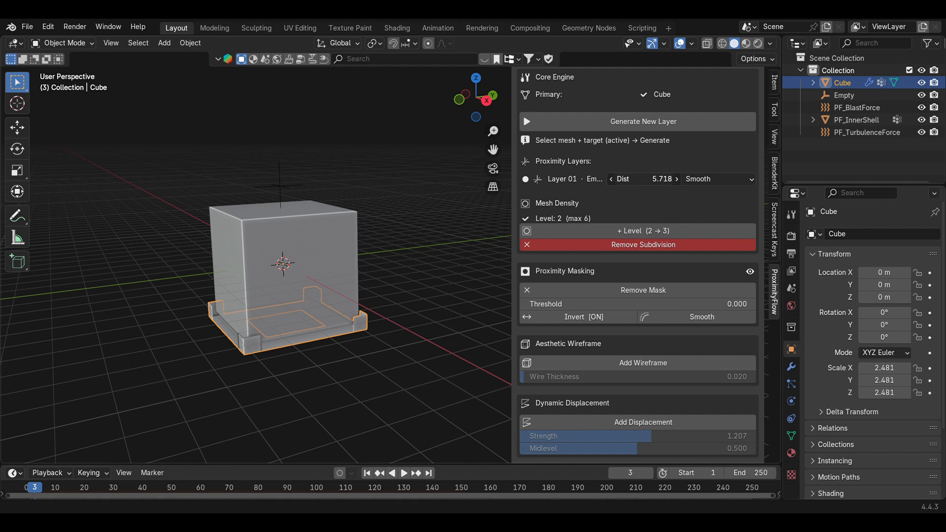
left_click_drag(644, 179, 619, 179)
Play the shatter animation with the inverted mask, stop it, and return to the first frame.
left_click(407, 430)
key("space")
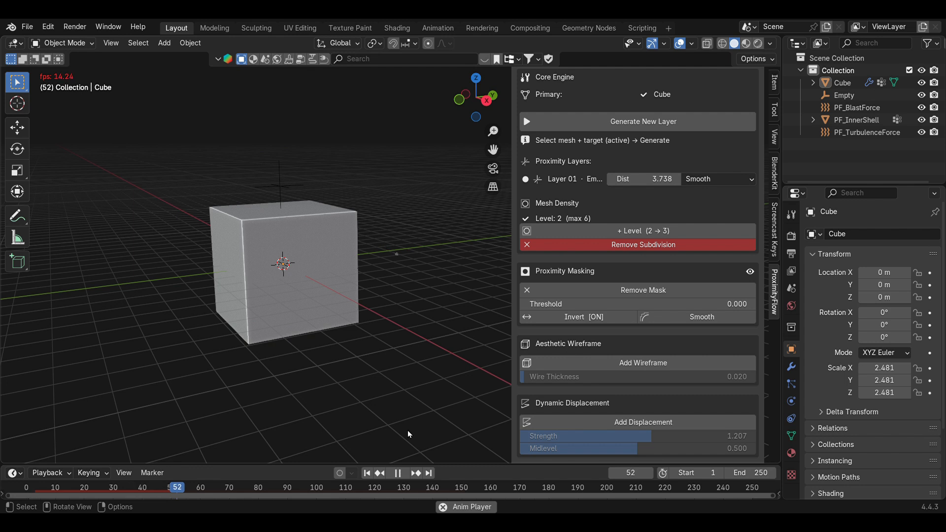
key("space")
left_click(367, 473)
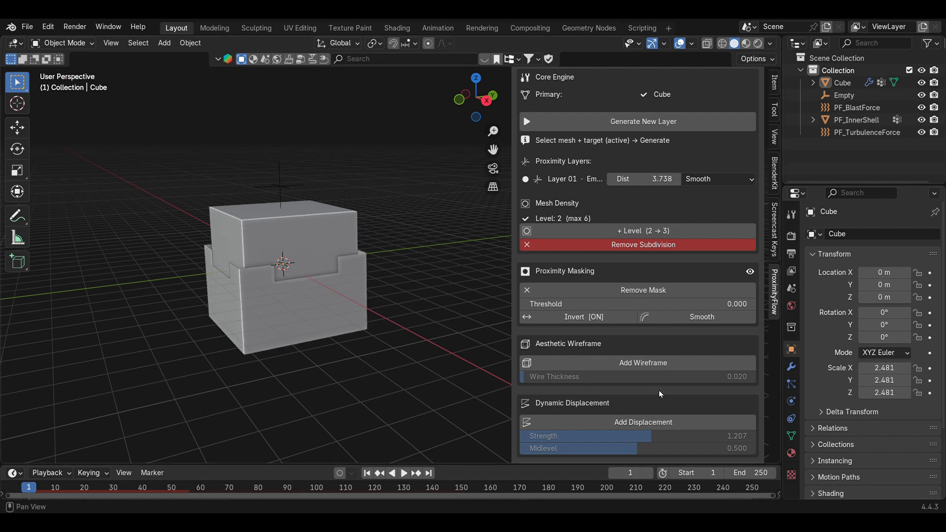
Add the aesthetic wireframe to the cube, preview the animation with it, and return to the first frame.
scroll(658, 391, "down", 1)
left_click(666, 342)
key("space")
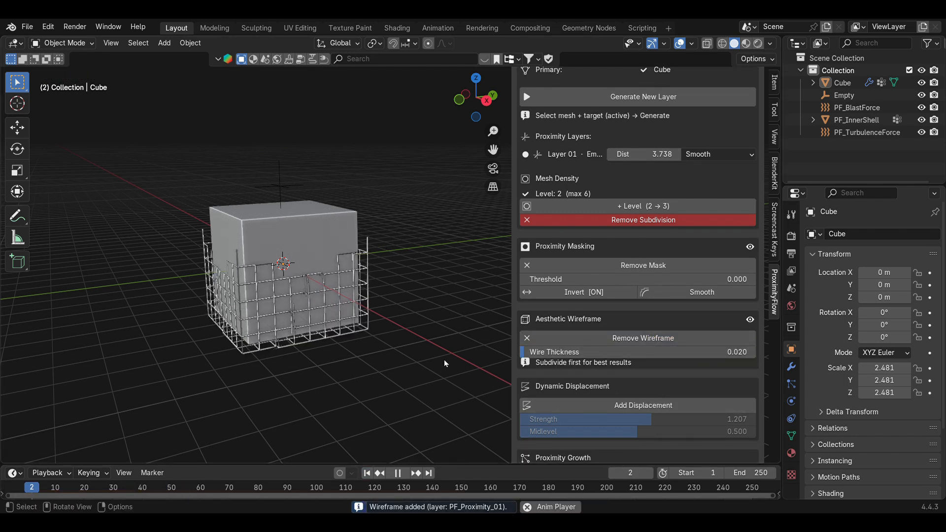
key("space")
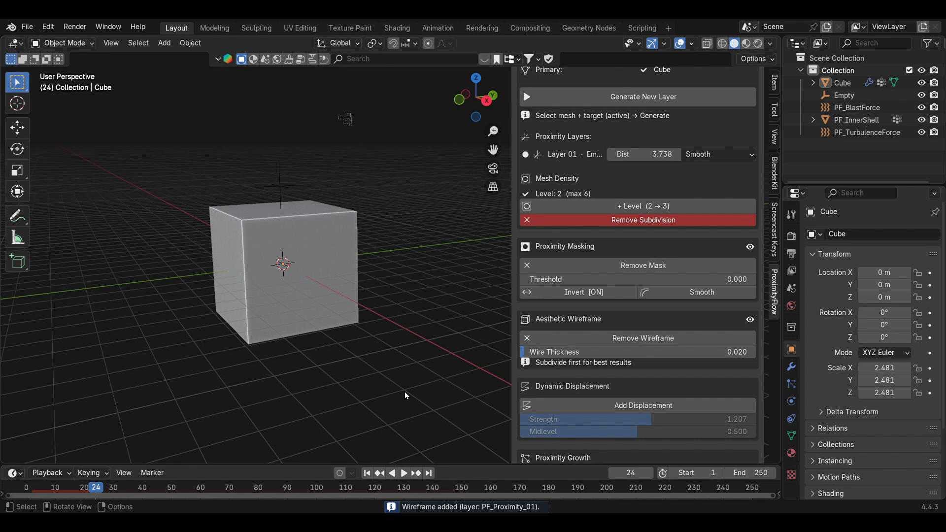
left_click(367, 473)
Remove the wireframe and the proximity mask from the cube.
scroll(670, 393, "down", 1)
left_click(662, 314)
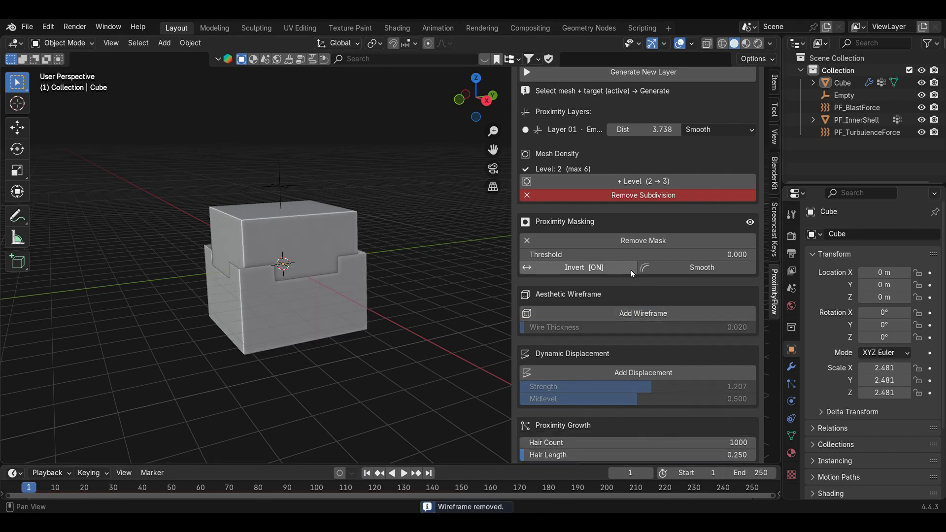
left_click(630, 241)
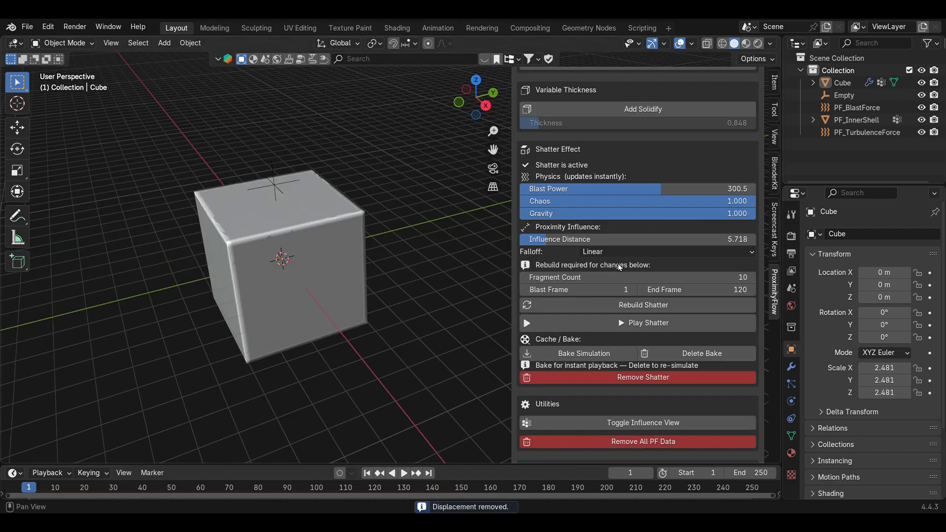
Set the shatter's influence distance to 0.001 and its fragment count to 25.
scroll(591, 226, "down", 1)
left_click_drag(590, 216, 532, 216)
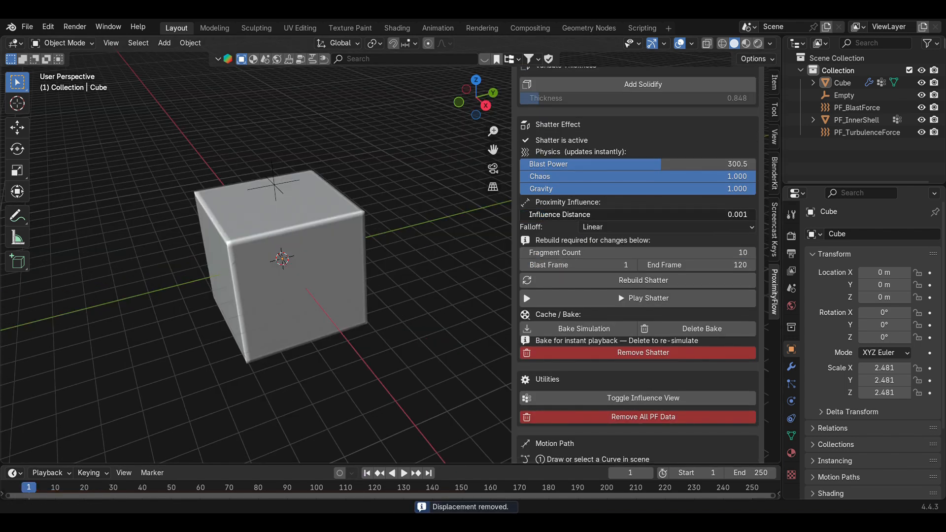
left_click(749, 255)
left_click(564, 256)
type("25")
key("Return")
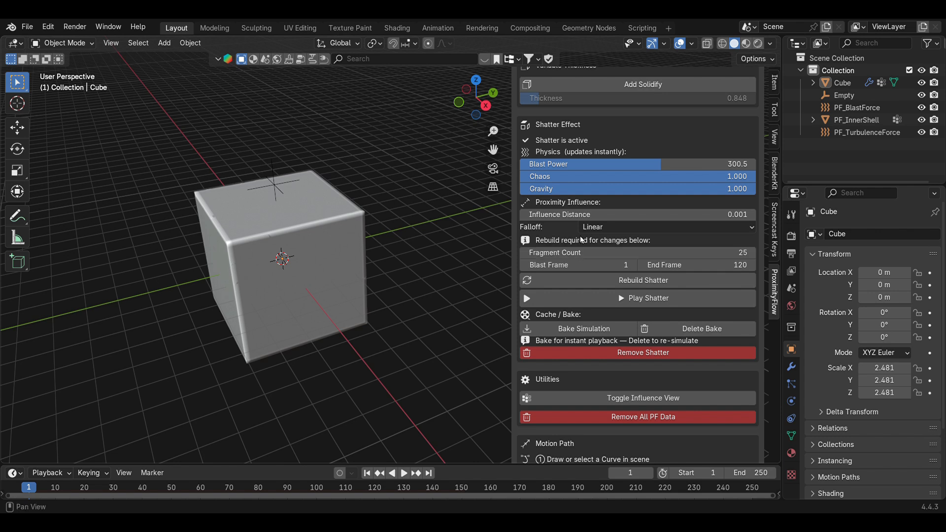
Set the shatter's end frame to 100 and rebuild the shatter.
left_click(716, 269)
left_click(716, 269)
type("100")
key("Return")
left_click(713, 280)
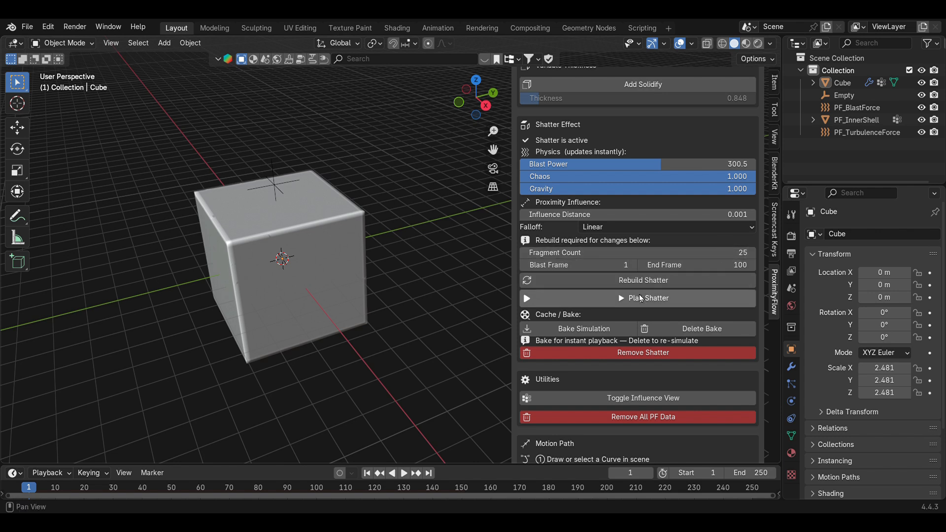
Play the rebuilt shatter, stop it, and return to the first frame.
left_click(669, 298)
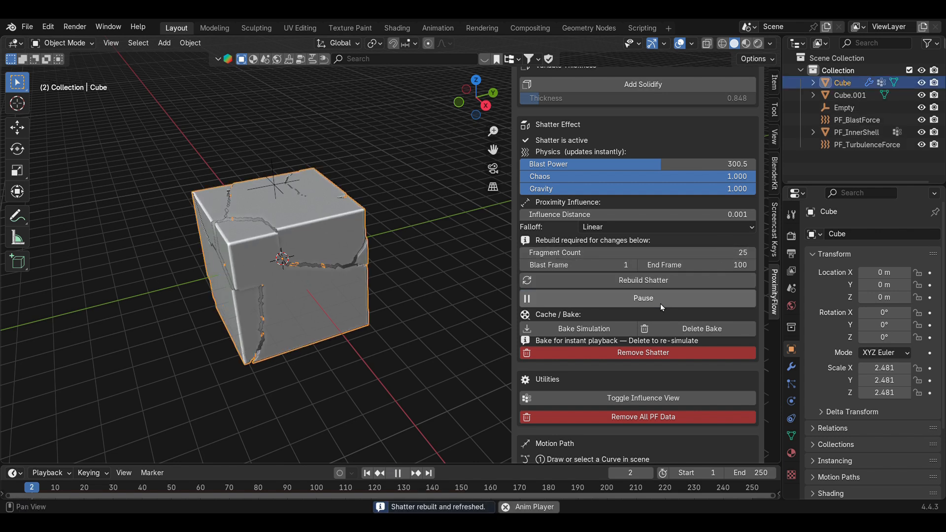
middle_click_drag(394, 339, 465, 331)
key("space")
left_click(366, 473)
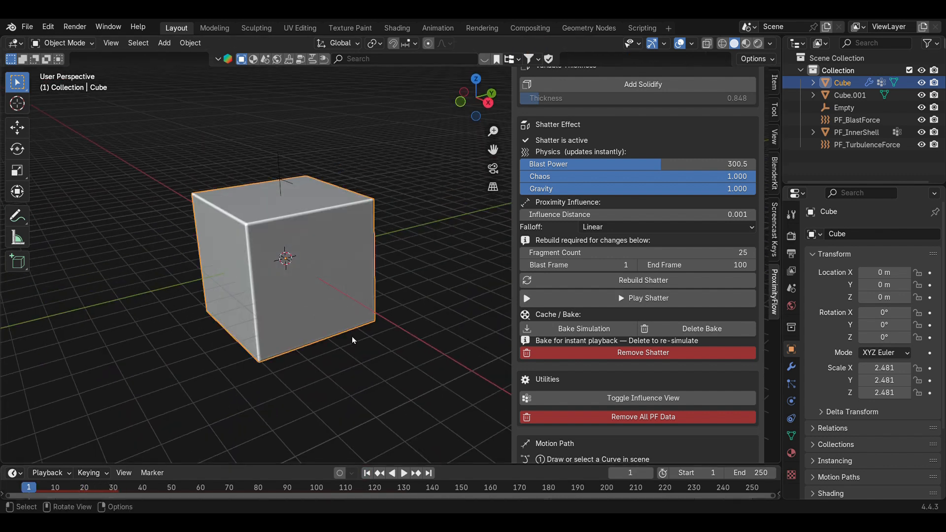
Bake the shatter simulation and delete the bake.
left_click(599, 330)
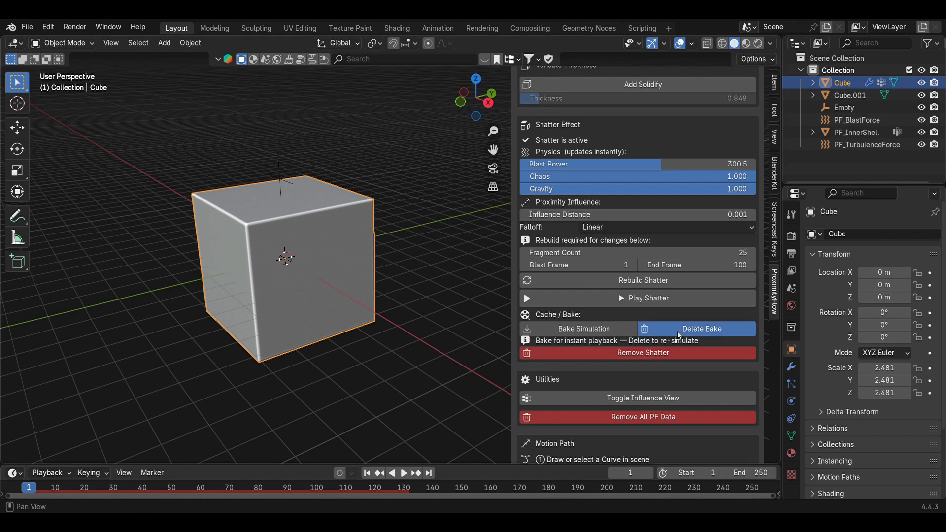
left_click(698, 330)
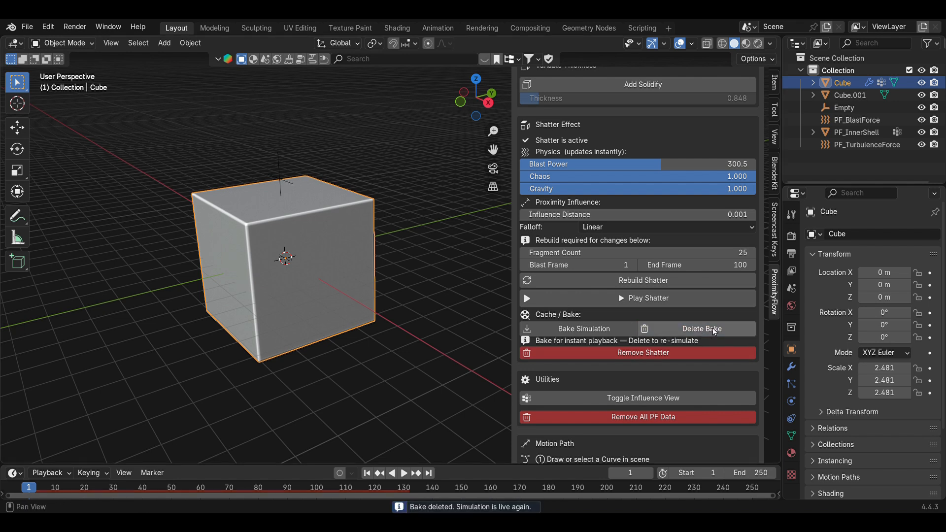
Remove the shatter effect and add dynamic displacement to the cube with a strength of 0.874.
left_click(648, 356)
scroll(613, 312, "up", 12)
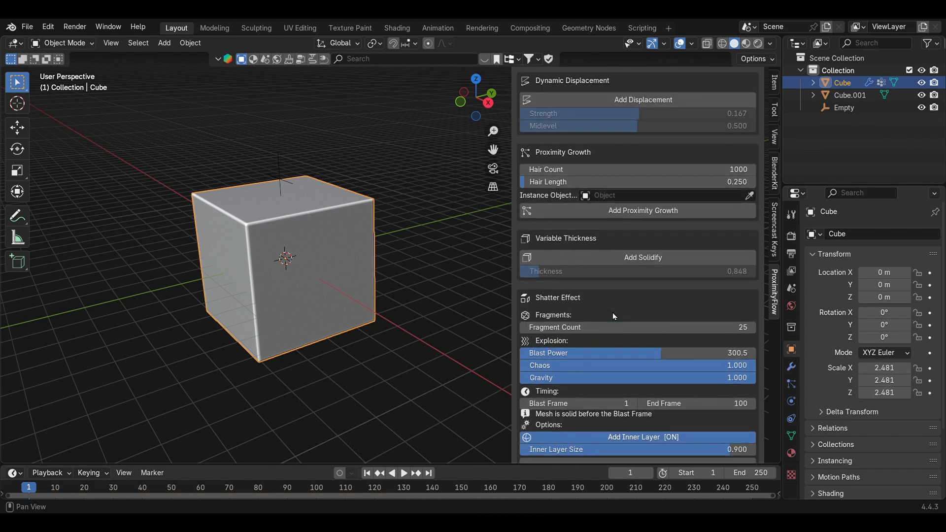
scroll(612, 312, "up", 3)
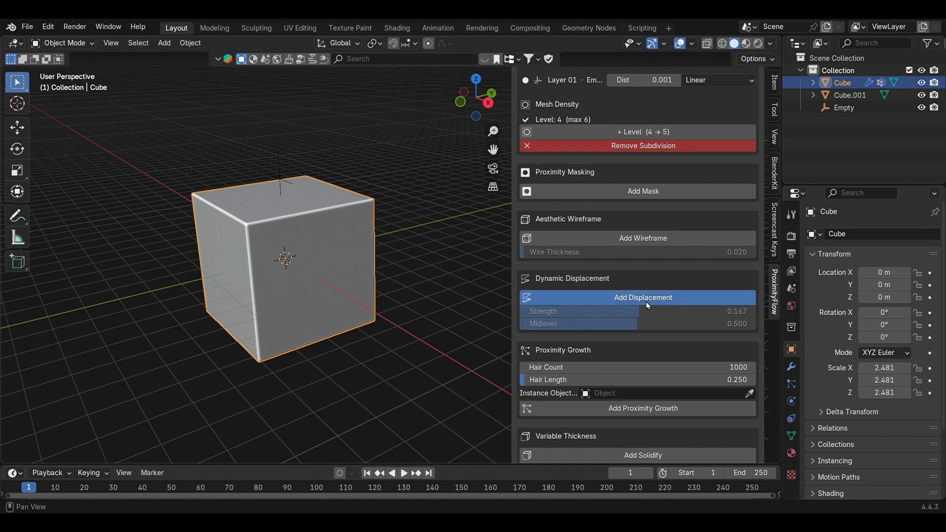
left_click(646, 299)
left_click_drag(647, 311, 654, 312)
With Cube.001 hidden, set the proximity layer's distance to 2.761 and the displacement strength to -0.581.
scroll(654, 312, "up", 3)
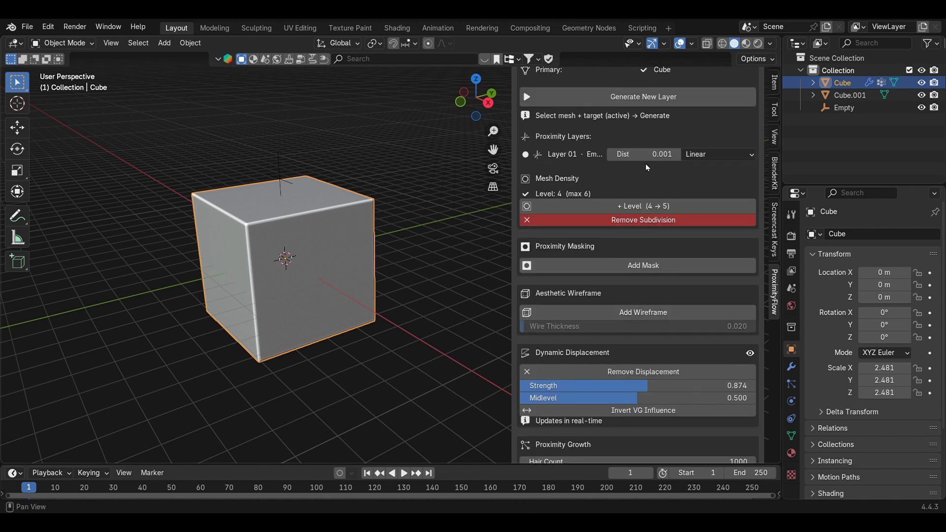
left_click_drag(653, 158, 721, 158)
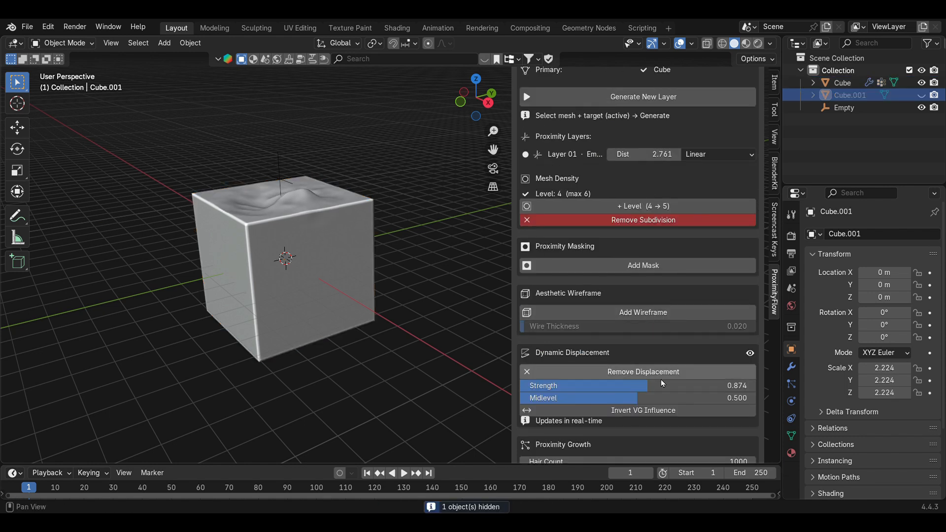
left_click_drag(664, 386, 644, 386)
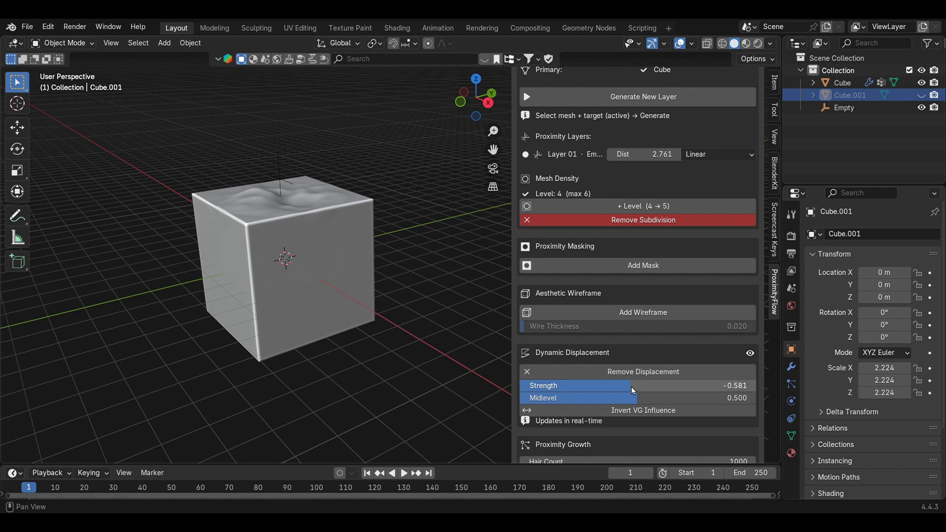
Turn on the influence view and look closely at the weight colours on the cube's upper face.
scroll(631, 387, "down", 10)
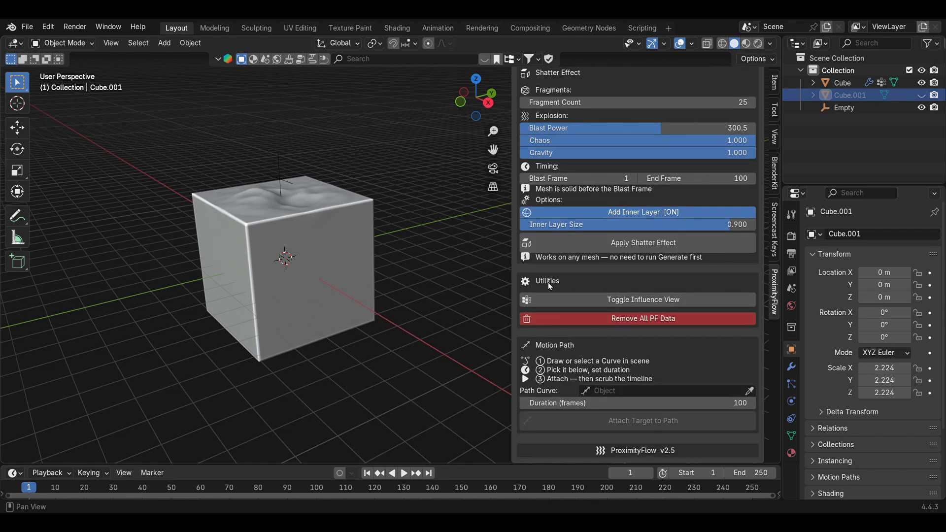
left_click(649, 301)
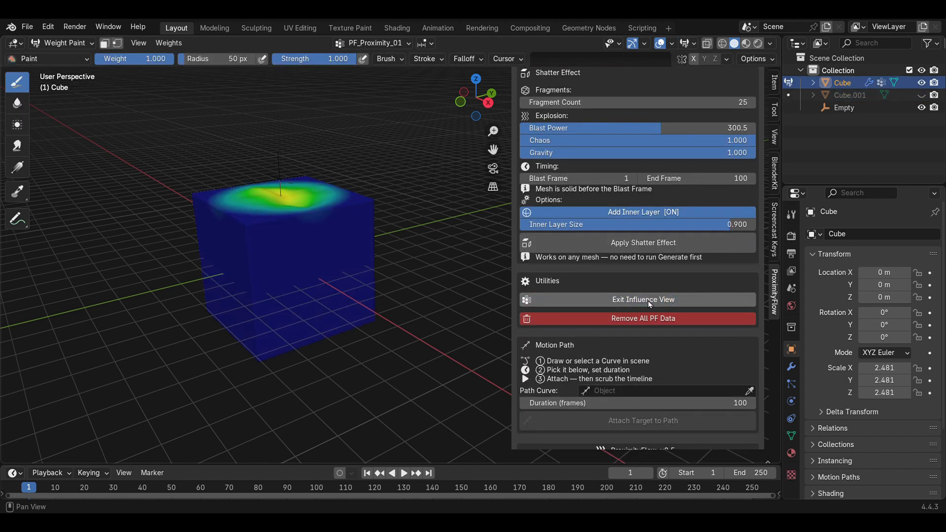
scroll(234, 198, "up", 1)
middle_click_drag(234, 198, 266, 227)
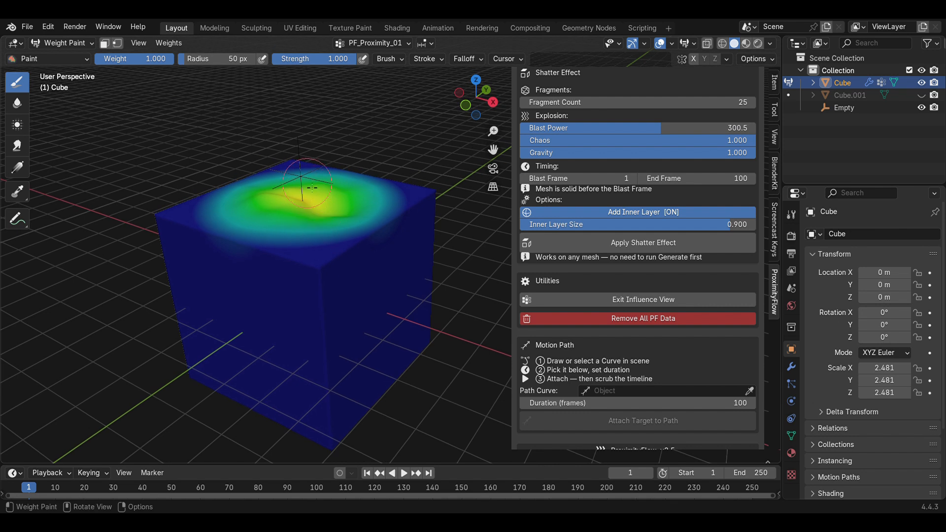
Mark the influence zones on the cube's upper face with annotation strokes, erase them, and exit the influence view.
key("d")
mouse_move(330, 170)
left_mouse_down()
mouse_move(261, 168)
mouse_move(214, 217)
mouse_move(295, 236)
mouse_move(385, 194)
left_mouse_up()
mouse_move(333, 178)
left_mouse_down()
mouse_move(325, 172)
mouse_move(363, 188)
mouse_move(359, 200)
left_mouse_up()
mouse_move(318, 203)
left_mouse_down()
mouse_move(325, 229)
mouse_move(269, 226)
left_mouse_up()
mouse_move(273, 220)
left_mouse_down()
mouse_move(270, 228)
mouse_move(288, 230)
left_mouse_up()
left_click_drag(279, 198, 230, 209)
left_click_drag(235, 203, 232, 216)
left_click_drag(295, 196, 267, 182)
left_click_drag(256, 187, 326, 175)
mouse_move(366, 191)
right_mouse_down()
mouse_move(351, 178)
mouse_move(270, 229)
right_mouse_up()
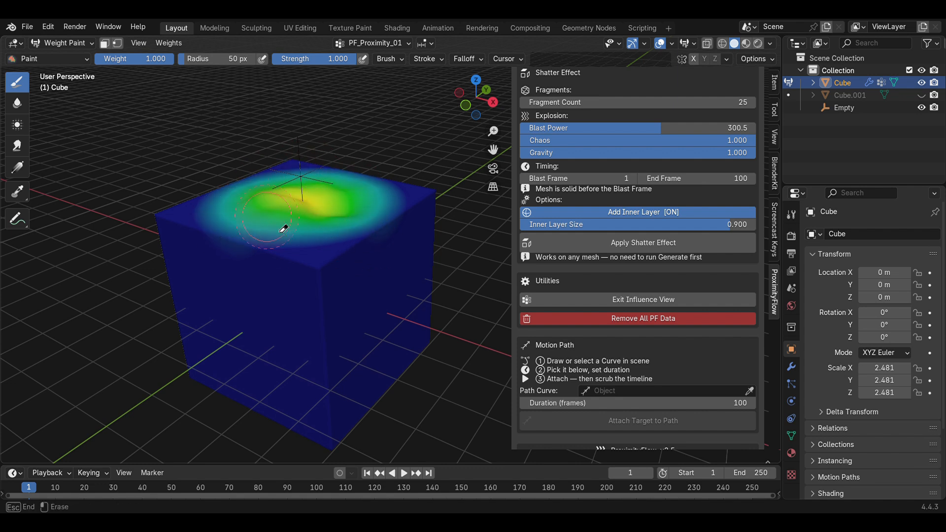
key("Escape")
left_click(655, 300)
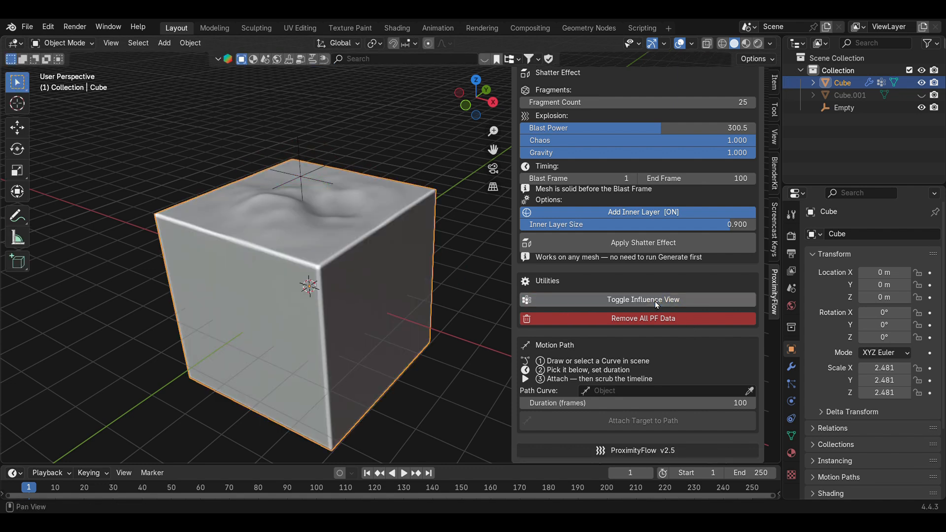
Remove all ProximityFlow data from the cube and undo the removal.
left_click(655, 319)
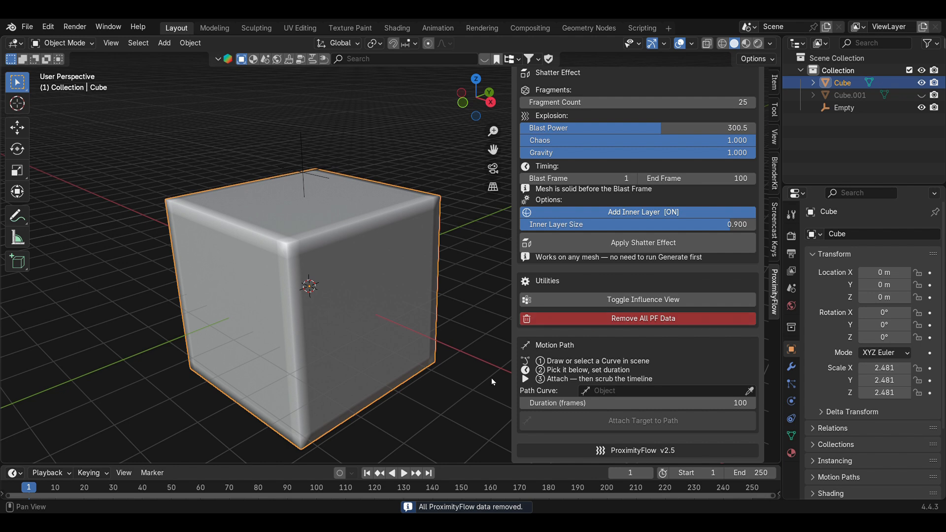
mouse_move(482, 379)
middle_mouse_down()
mouse_move(434, 345)
mouse_move(478, 381)
middle_mouse_up()
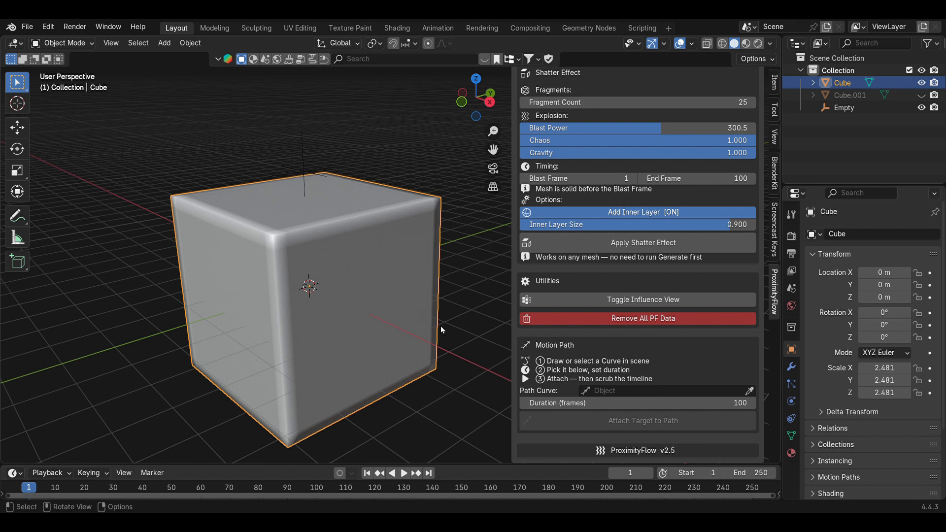
key("ctrl+z")
Add a Bézier circle around the cube and scale it to about 4.33.
scroll(663, 362, "down", 5)
scroll(409, 322, "down", 4)
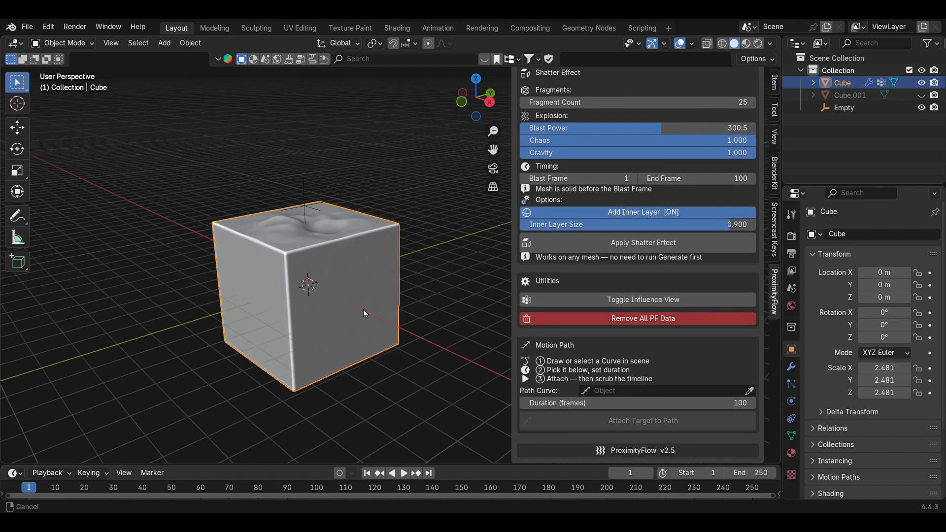
key("shift+a")
mouse_move(265, 247)
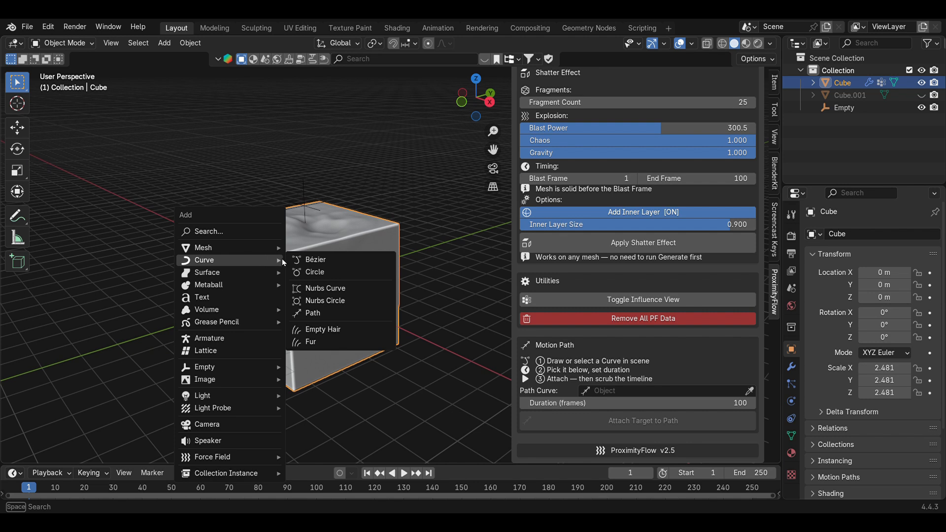
left_click(327, 276)
key("s")
left_click(409, 310)
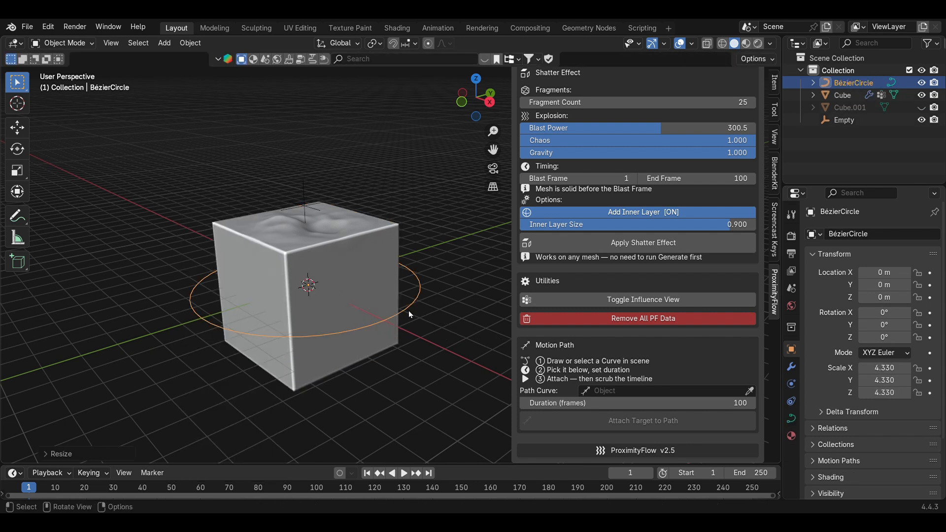
Rotate the Bézier circle 90° about Y and assign it as the motion path curve.
type("ry90")
key("Return")
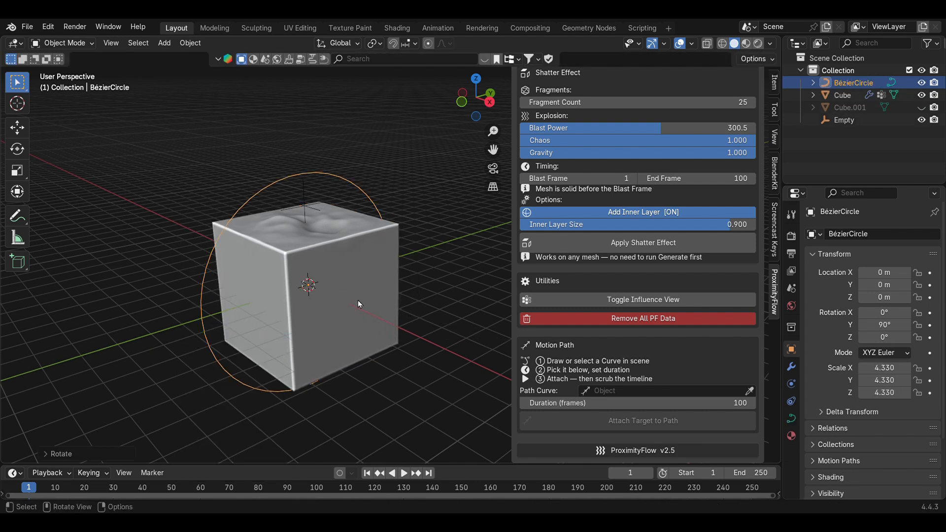
left_click(616, 390)
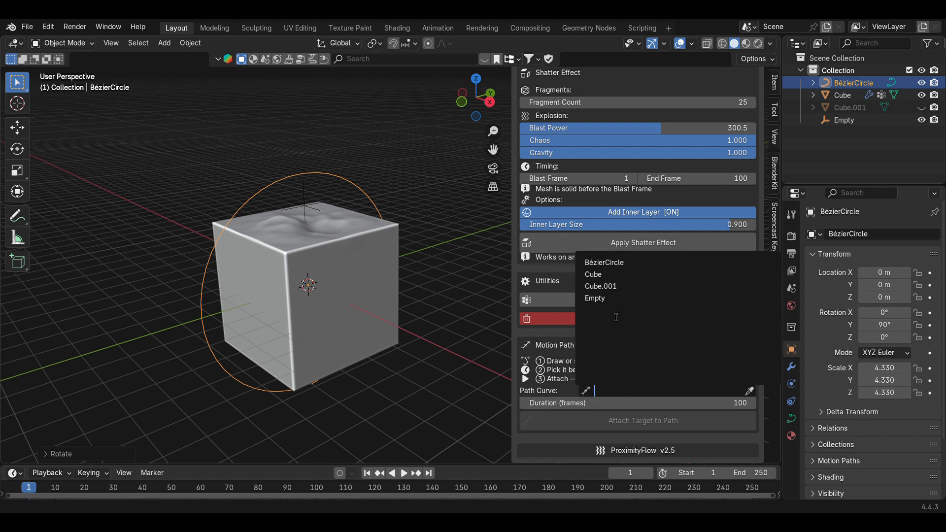
left_click(616, 263)
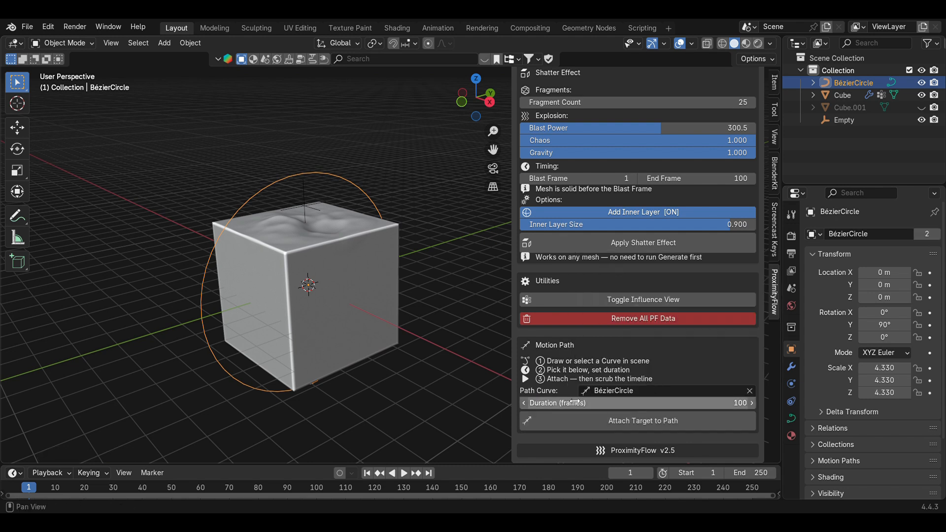
Attach the empty to the Bézier circle motion path over 100 frames and move it onto the curve beside the cube.
left_click(637, 424)
scroll(347, 405, "down", 4)
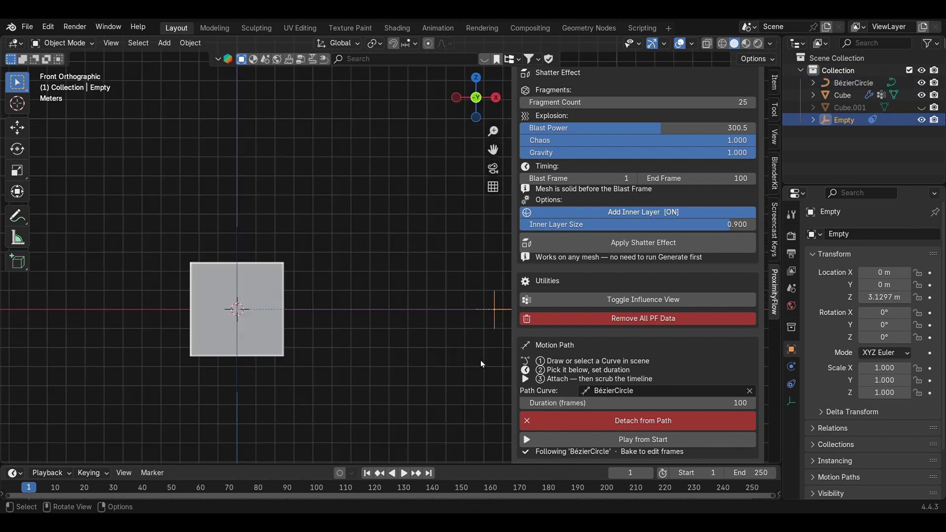
key("g")
left_click(424, 364)
key("g")
key("y")
left_click(422, 365)
middle_click_drag(422, 365, 364, 375)
scroll(131, 349, "up", 1)
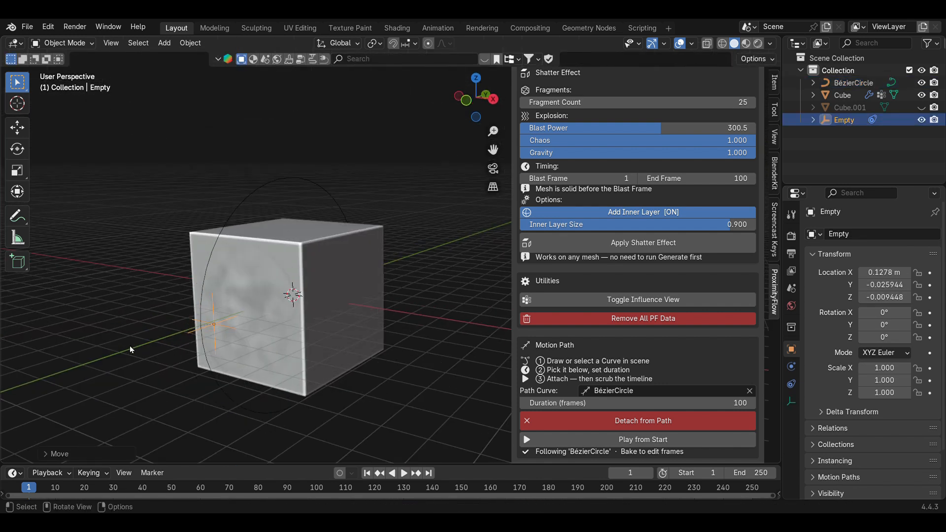
Play the empty's motion along the Bézier circle from the start and view the effect on the cube.
left_click(641, 439)
middle_click_drag(440, 373, 407, 355)
left_click(418, 373)
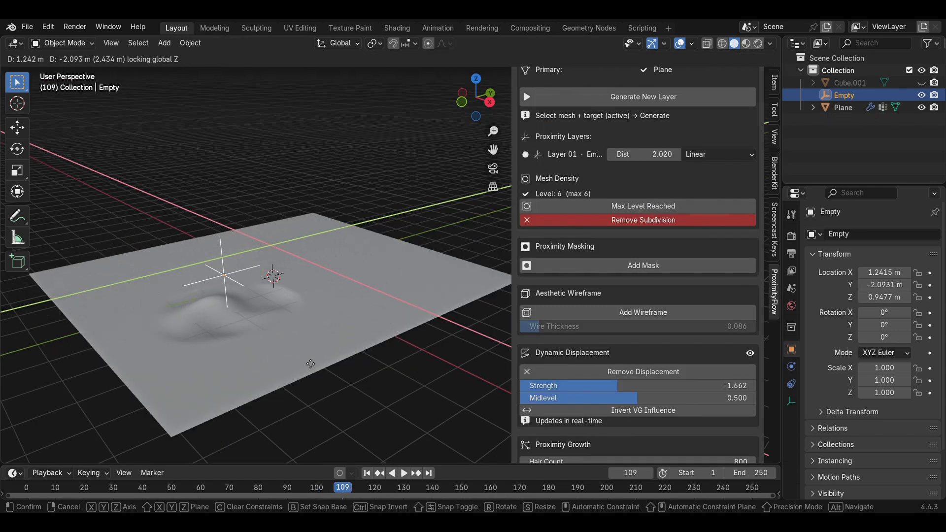
Place the first empty near the plane's centre and add a second plain-axes empty at about Y -3.43 m, Z 0.56 m.
left_click(354, 338)
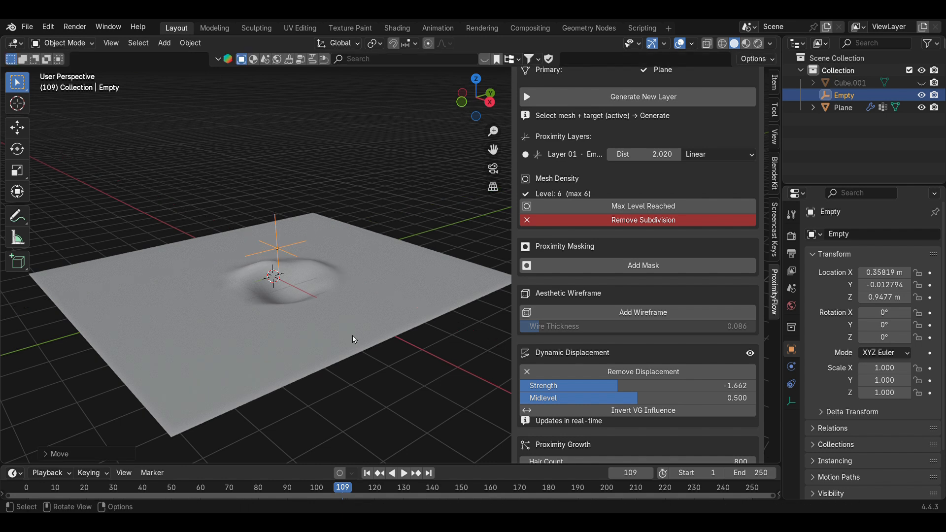
key("shift+a")
mouse_move(247, 209)
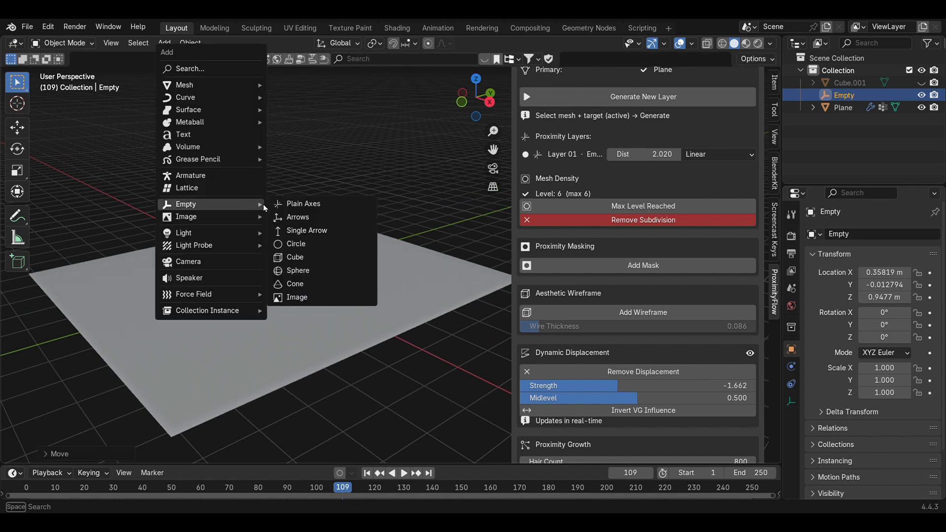
left_click(303, 204)
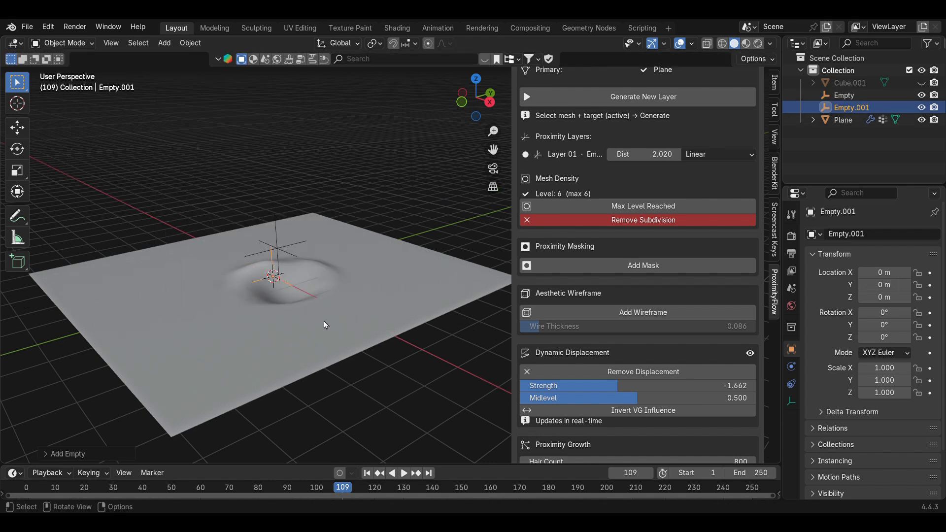
key("g")
key("y")
left_click(212, 367)
Generate a new proximity layer on the plane targeting Empty.001 and set its influence distance to 1.231.
left_click(206, 355)
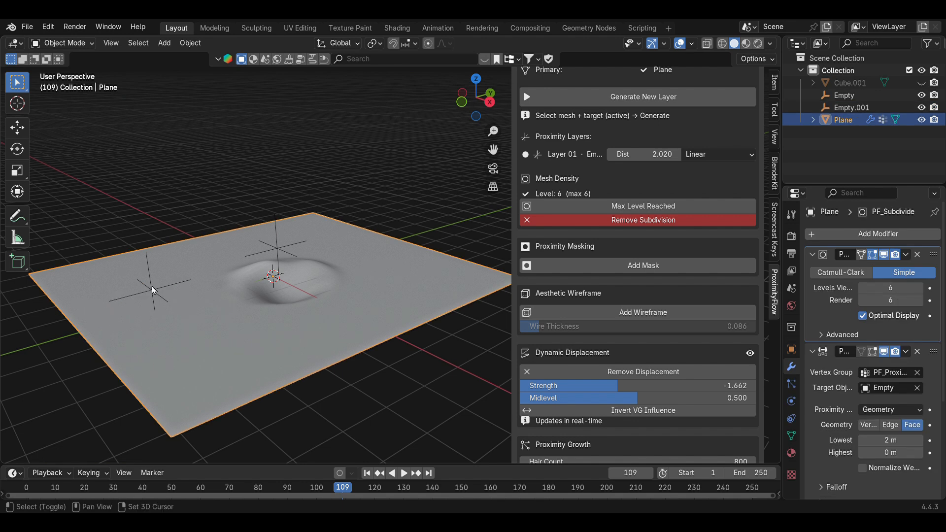
left_click(150, 293, "shift")
scroll(600, 129, "up", 5)
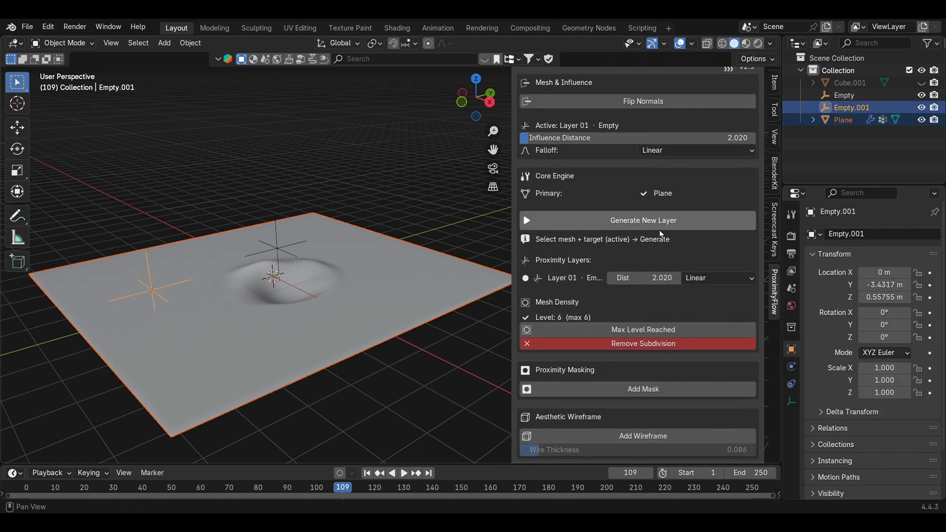
left_click(662, 221)
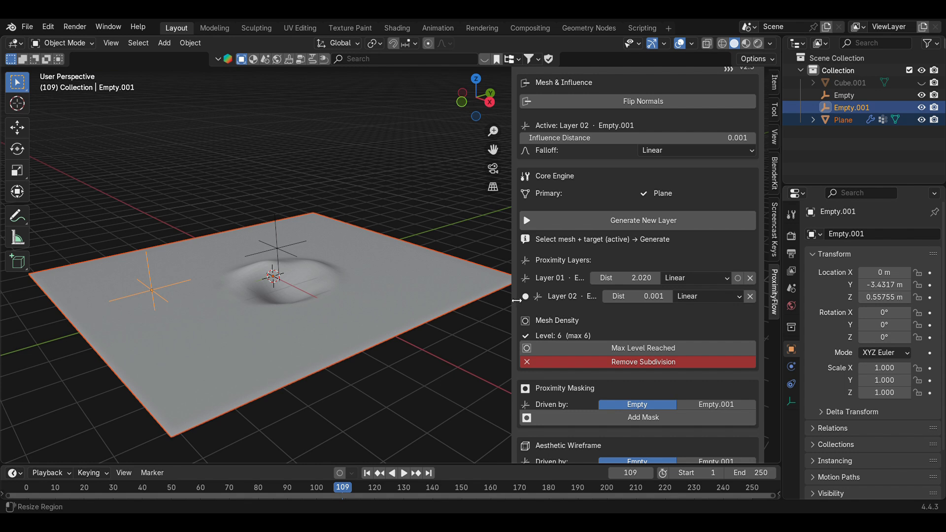
left_click_drag(516, 300, 453, 300)
left_click_drag(606, 296, 636, 296)
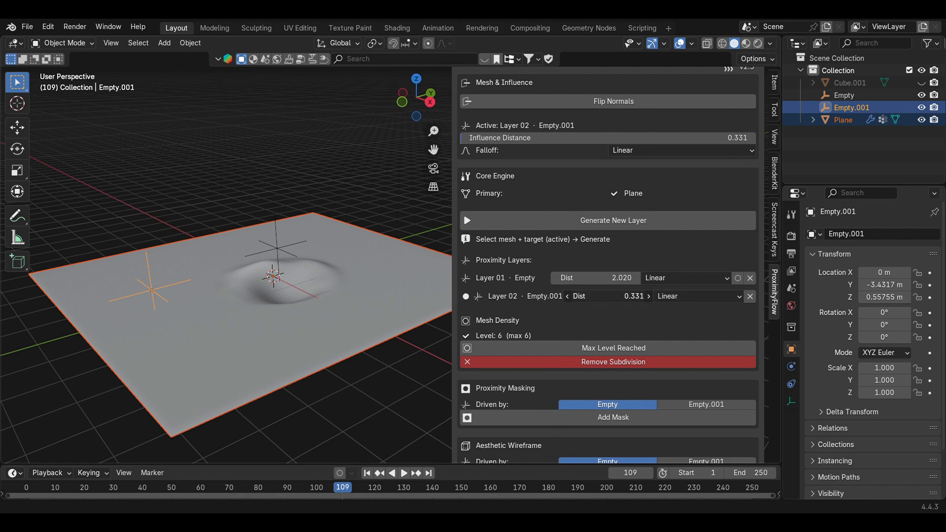
left_click(695, 297)
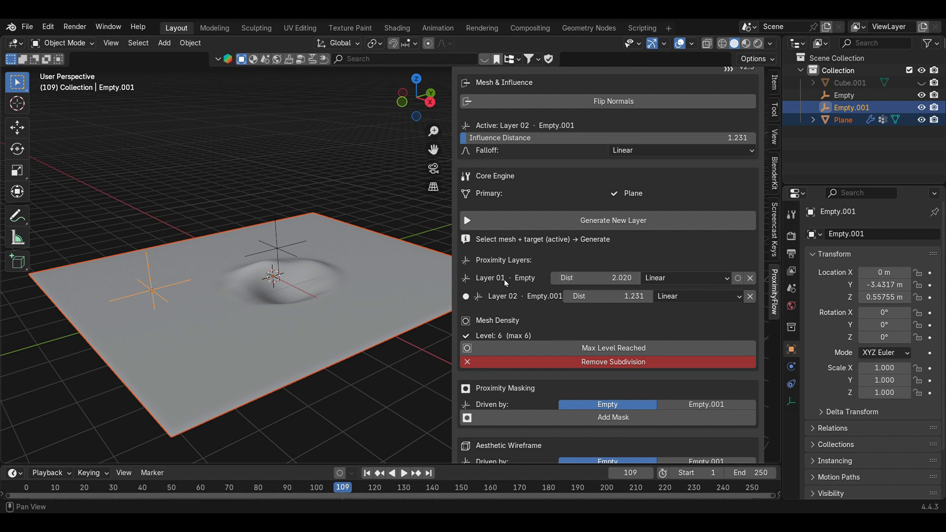
Add an inverted, smoothed proximity mask to the plane, driven by Empty.001 with a threshold of 0.080.
scroll(554, 300, "down", 5)
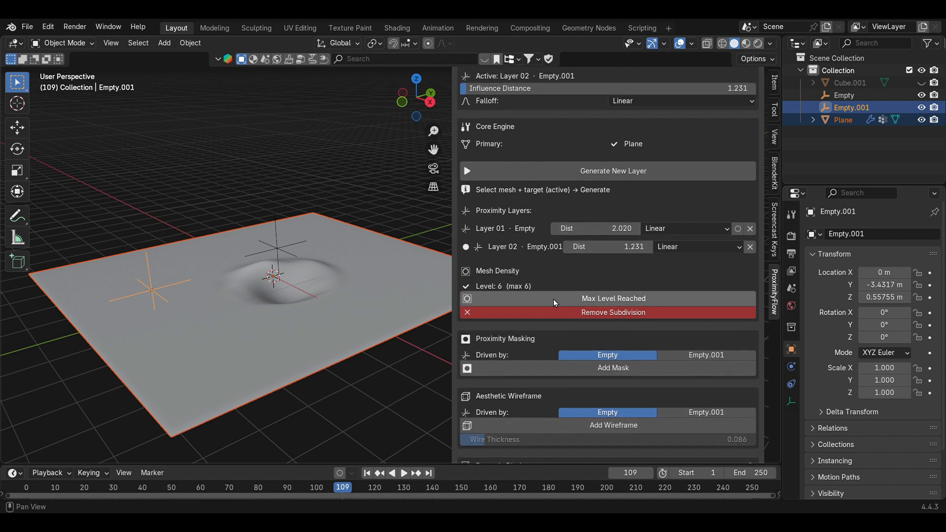
scroll(552, 304, "down", 3)
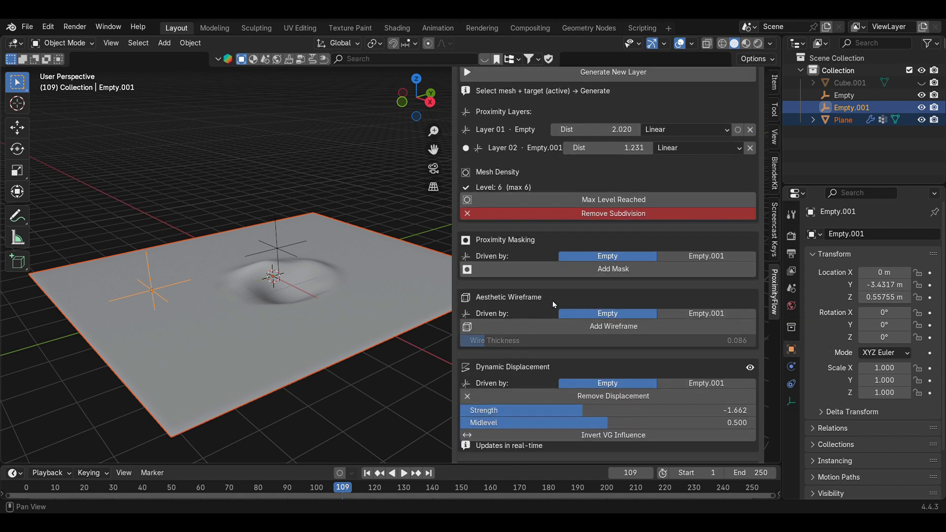
left_click(713, 259)
left_click(643, 270)
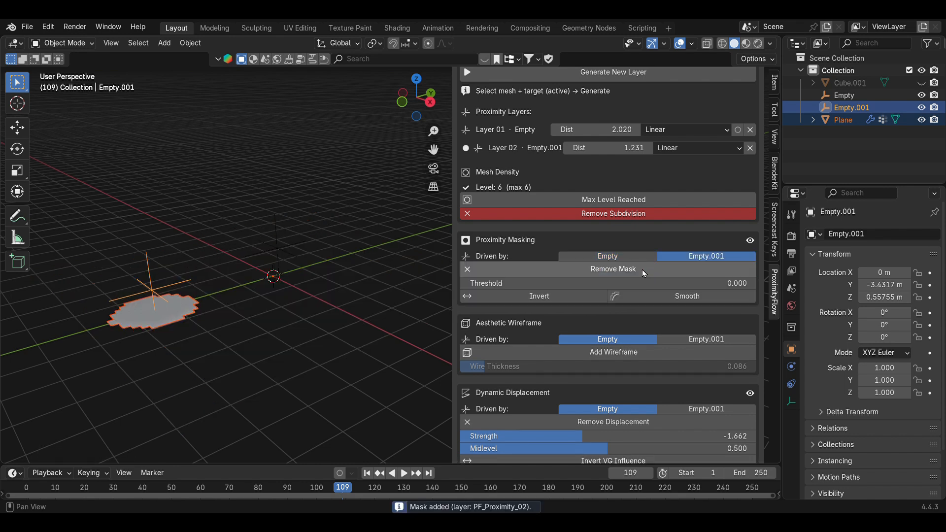
left_click(576, 295)
left_click_drag(593, 285, 602, 285)
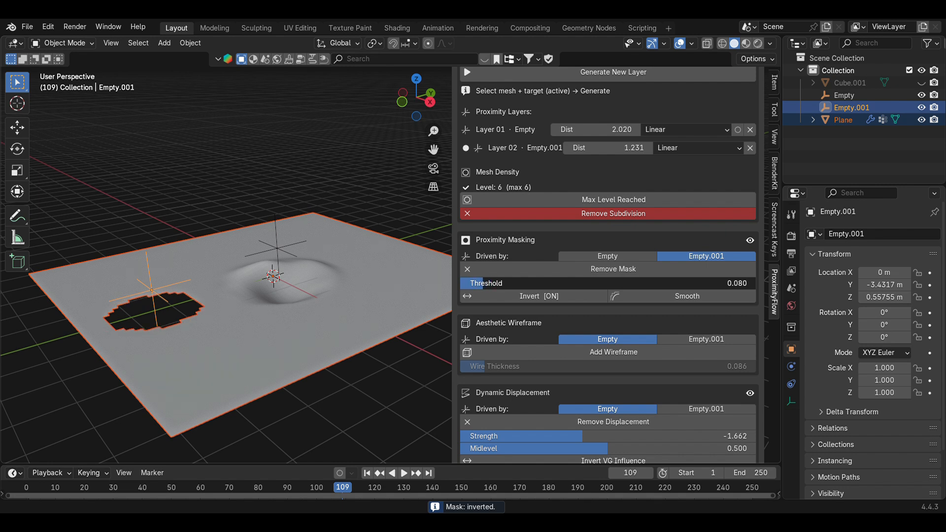
left_click(637, 297)
Move Empty.001 horizontally across the plane to about X -2.17 m, Y -3.21 m, keeping its height locked.
key("g")
key("shift+z")
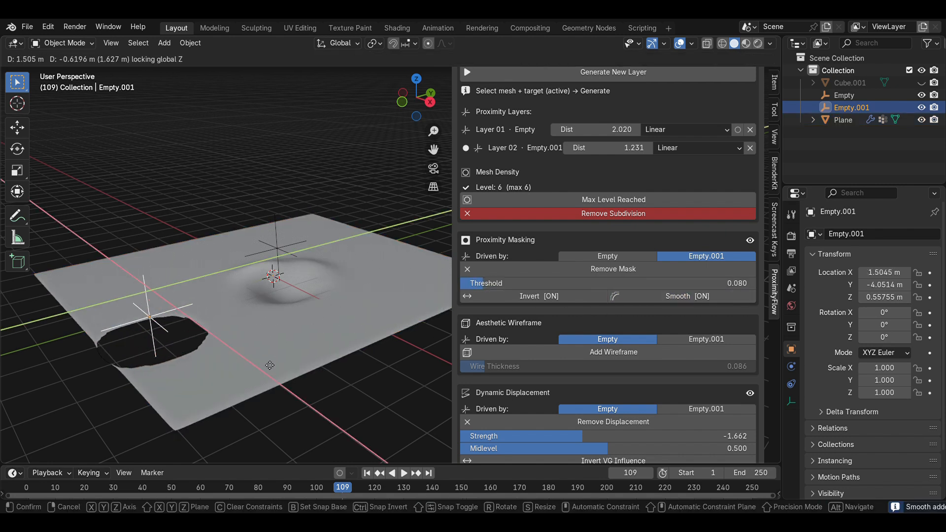
left_click(272, 280)
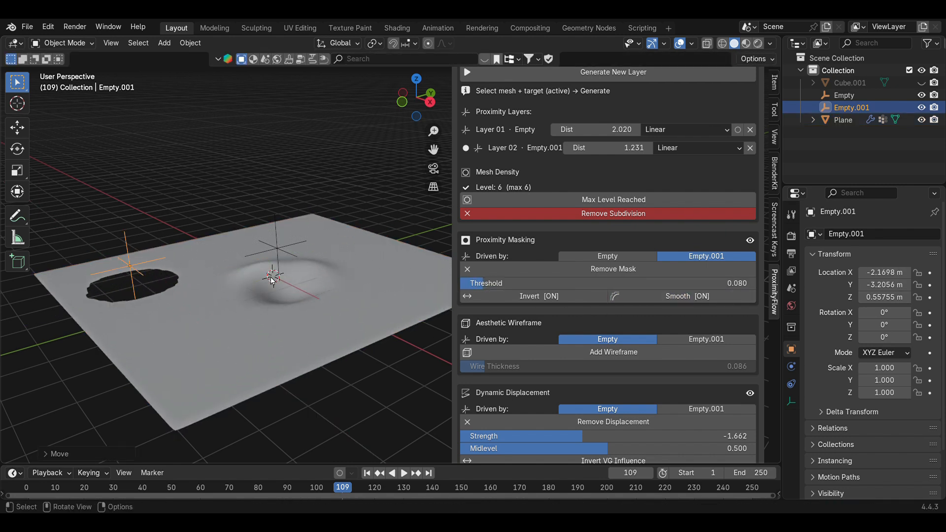
Add a third plain-axes empty above the plane at about X 2.75 m, Y -3.60 m, Z 0.48 m.
key("shift+a")
left_click(328, 245)
key("g")
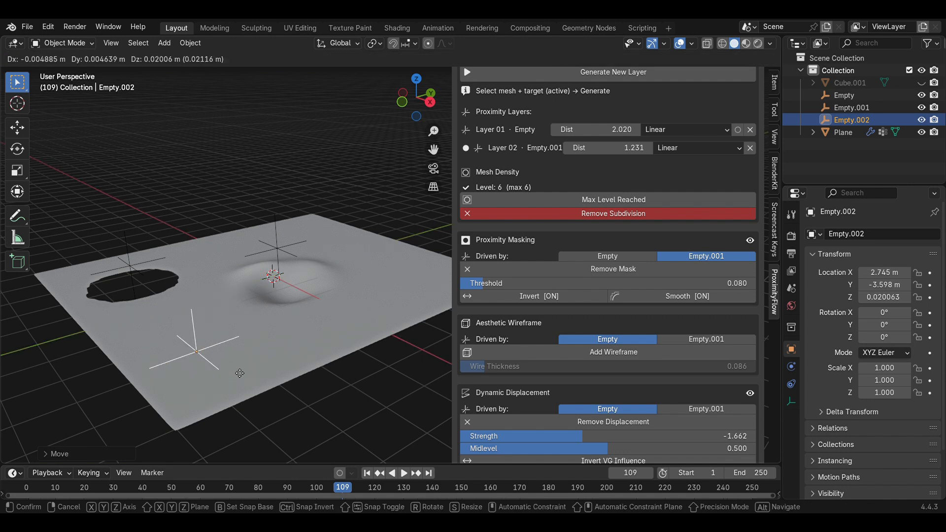
key("z")
left_click(236, 354)
Generate a third proximity layer on the plane targeting Empty.002 and set its influence distance to about 1.351.
left_click(220, 359)
left_click(201, 335, "shift")
scroll(591, 212, "up", 6)
left_click(624, 252)
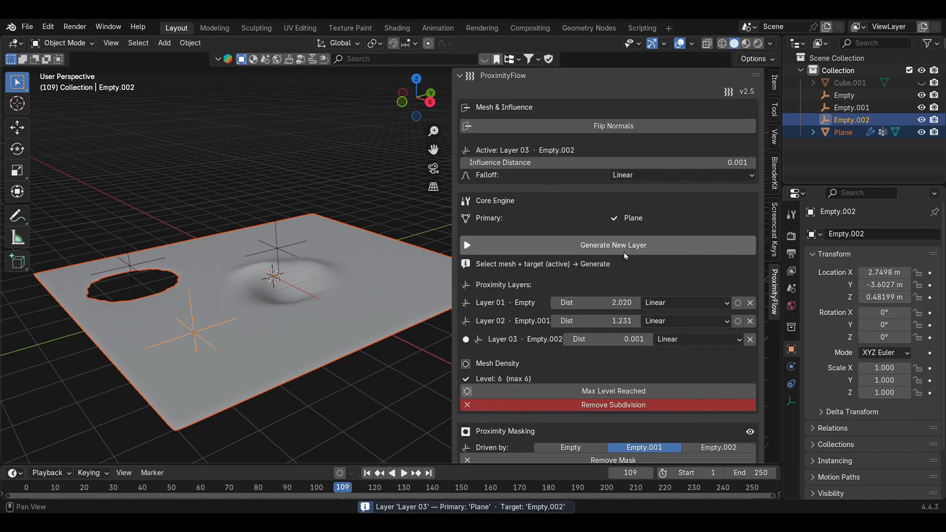
scroll(651, 371, "down", 1)
left_click_drag(628, 315, 695, 314)
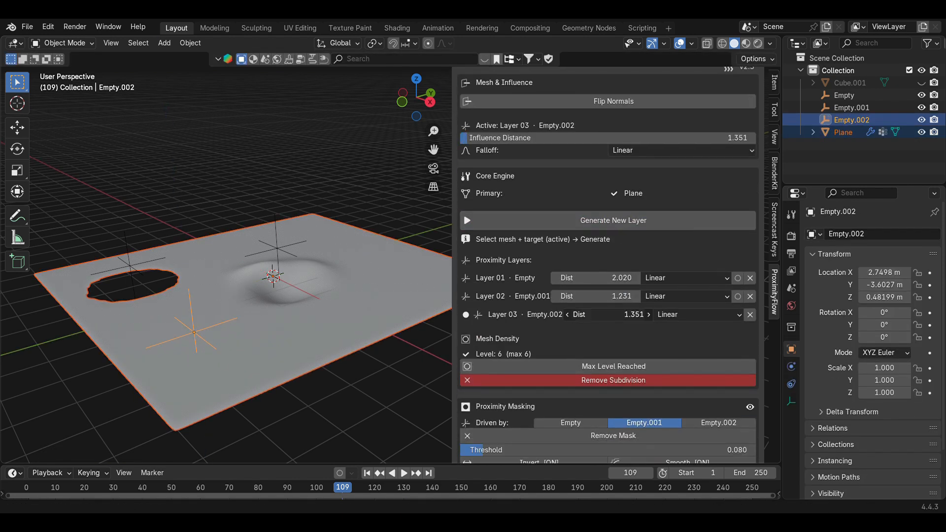
Add proximity growth to the plane driven by Empty.002, with a hair count of 3713 and a hair length of 1.303.
scroll(634, 333, "down", 9)
scroll(635, 332, "down", 6)
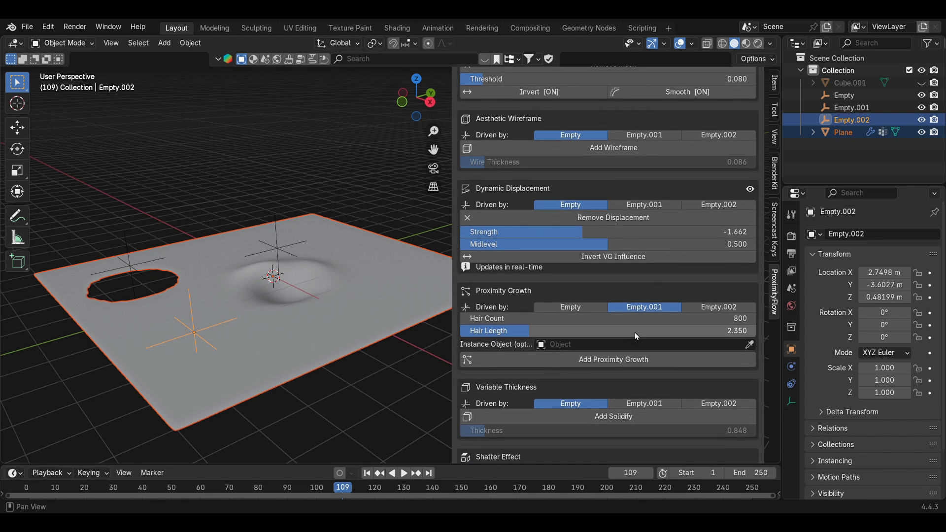
left_click(705, 307)
left_click_drag(497, 329, 631, 320)
left_click(584, 359)
left_click(210, 328)
left_click_drag(514, 331, 518, 355)
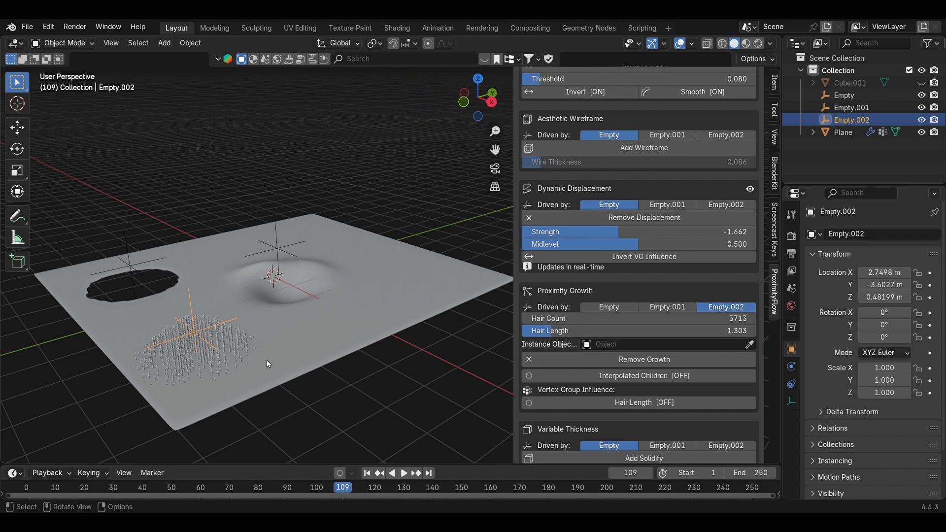